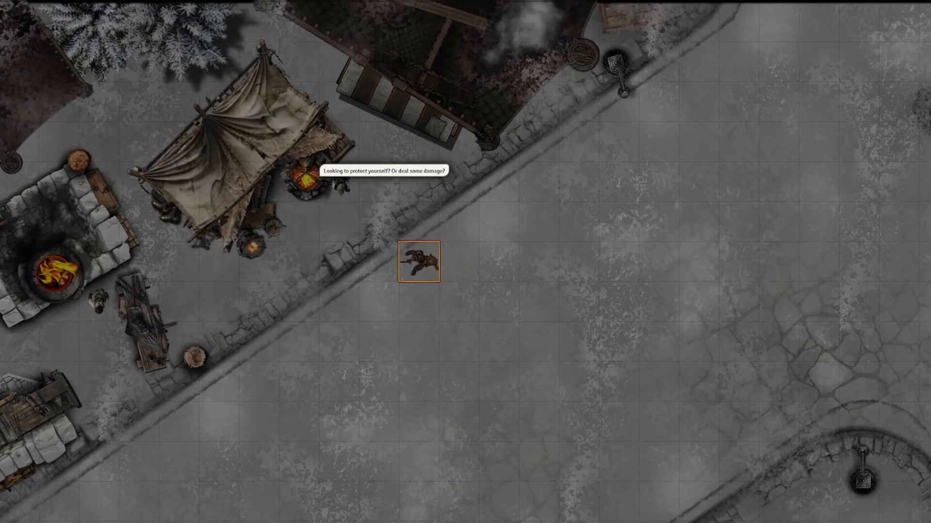
# Walk the selected character token along the snowy street, away from the armour stall and towards the tool merchant's tent.
pyautogui.press('Down')
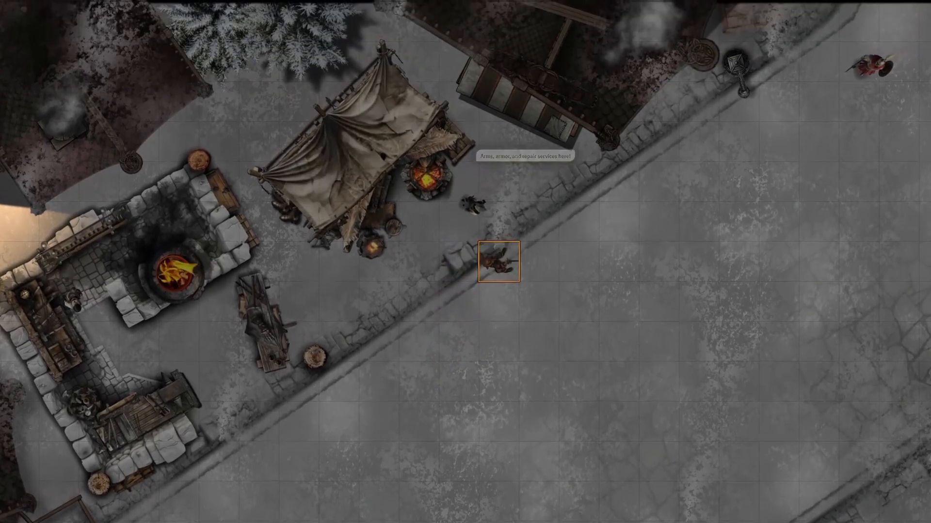
pyautogui.press('Right')
pyautogui.press('Right')
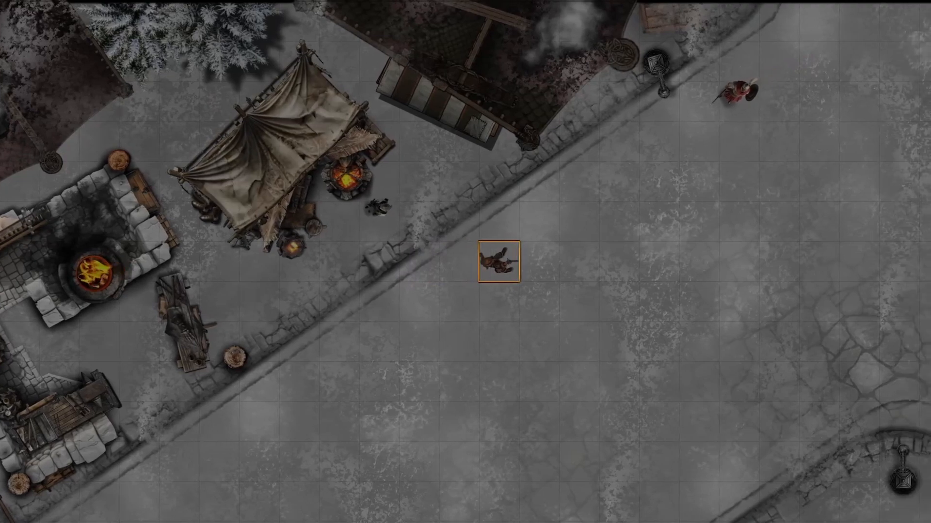
pyautogui.press('Down')
pyautogui.press('Down')
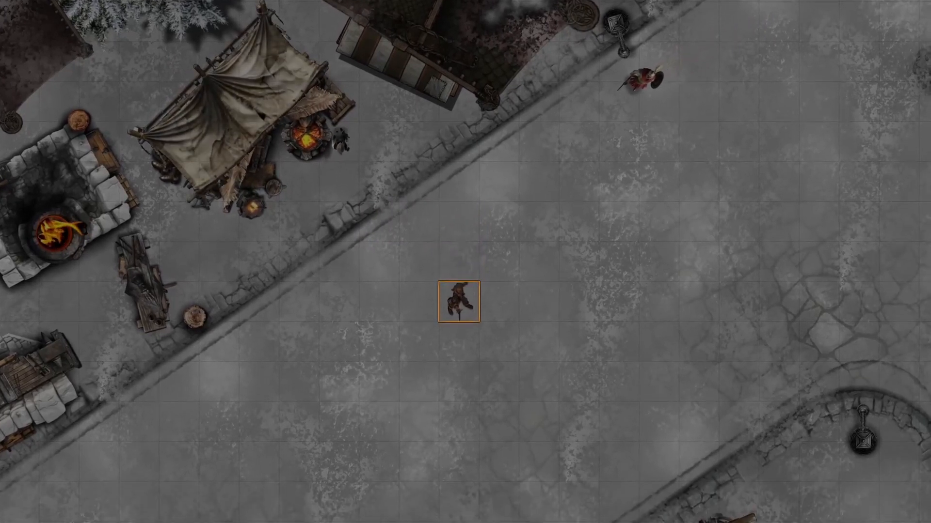
pyautogui.press('Right')
pyautogui.press('Down')
pyautogui.press('Left')
pyautogui.press('Down')
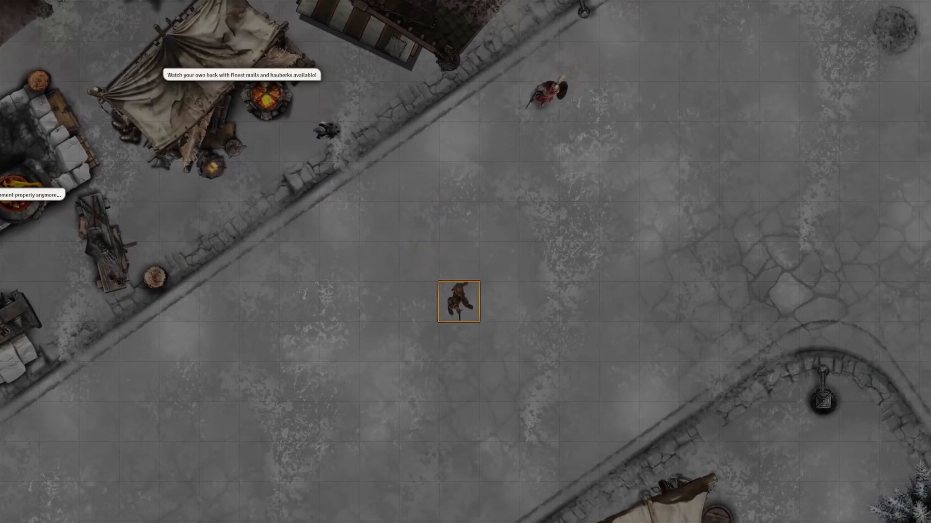
pyautogui.press('Left')
pyautogui.press('Down')
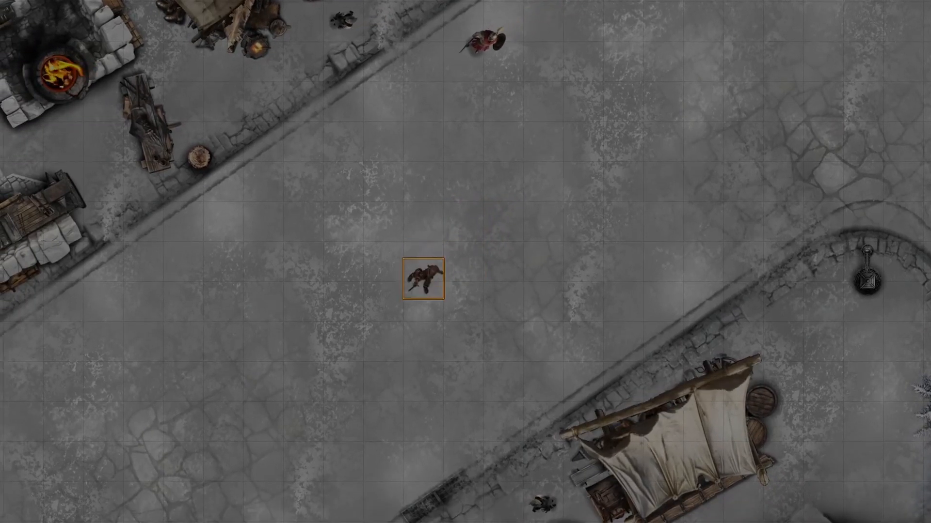
pyautogui.press('Left')
pyautogui.press('Down')
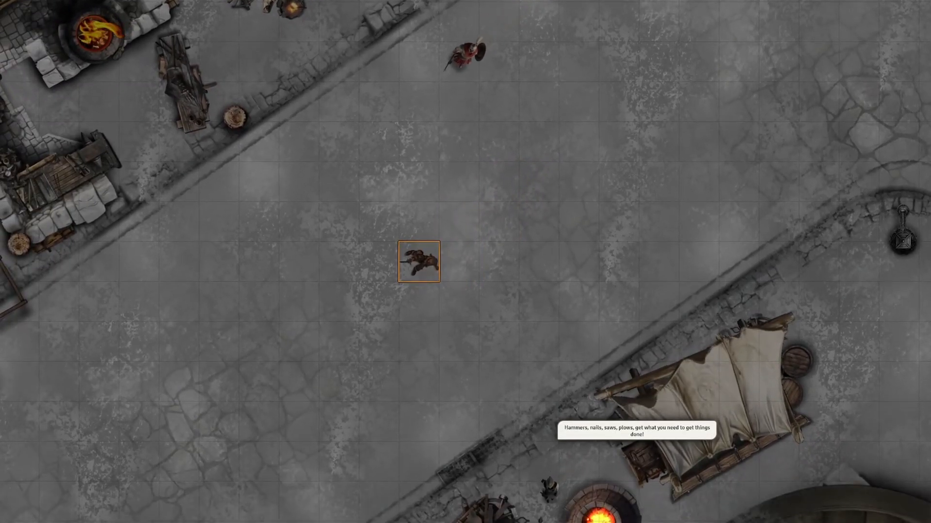
pyautogui.press('Left')
pyautogui.press('Down')
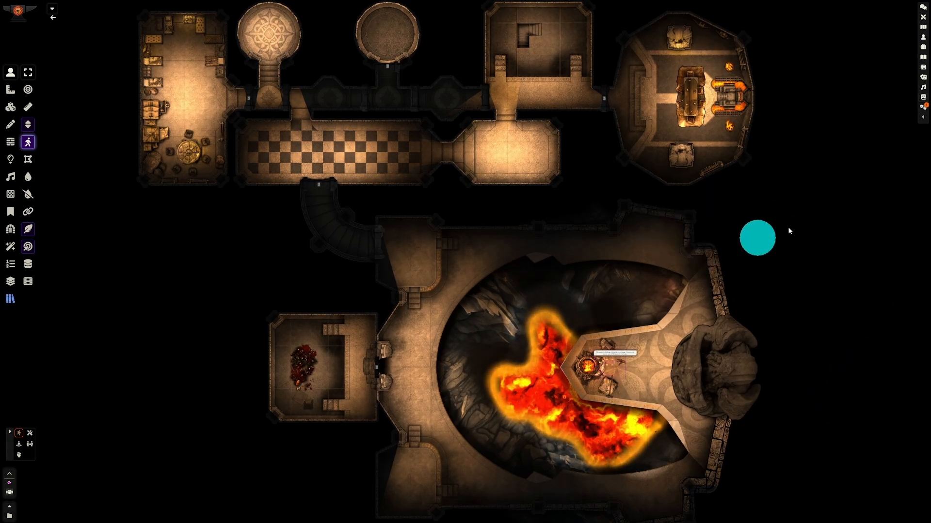
# Review the core game settings for chat bubbles and Pan to Token Speaker, and close the settings windows.
pyautogui.click(922, 109)
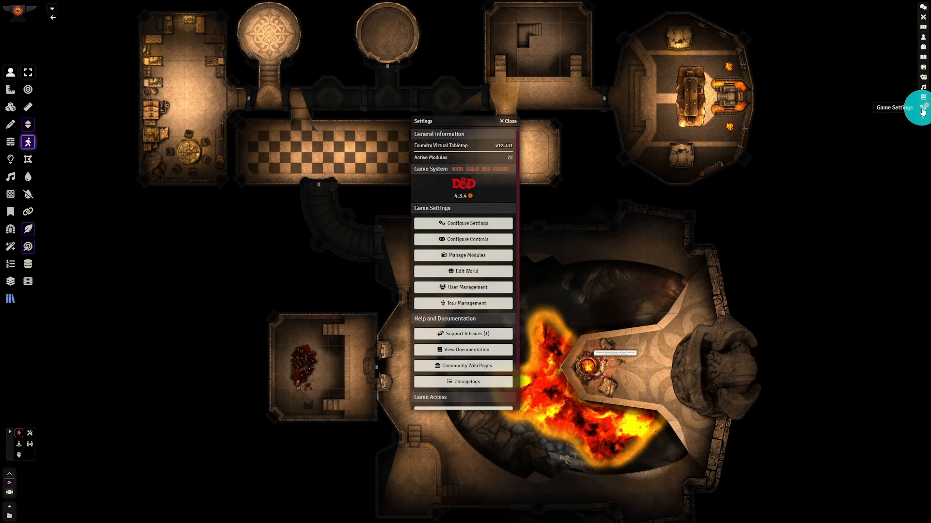
pyautogui.click(476, 225)
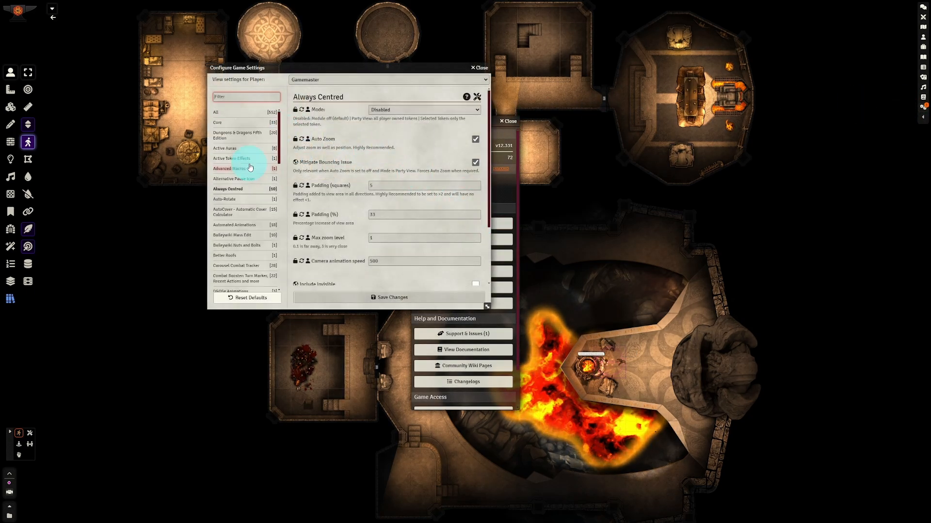
pyautogui.click(230, 112)
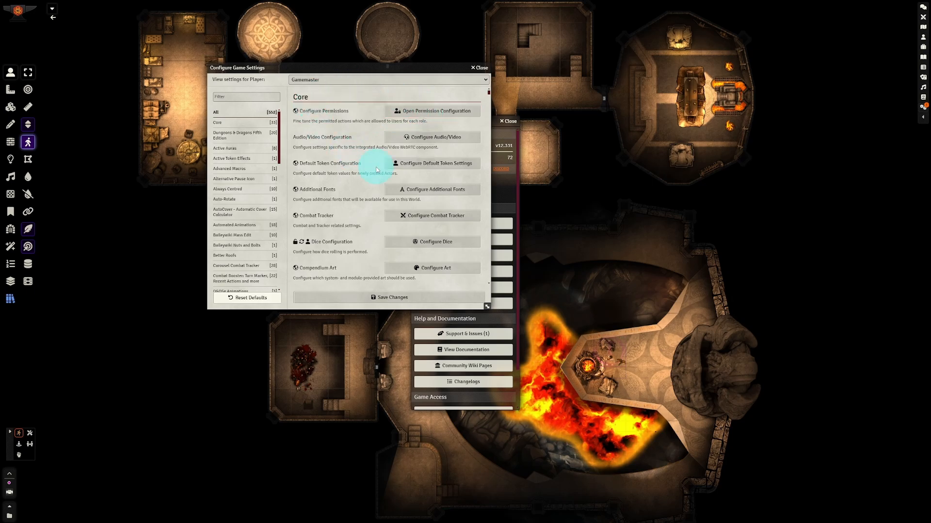
pyautogui.scroll(-5, 376, 170)
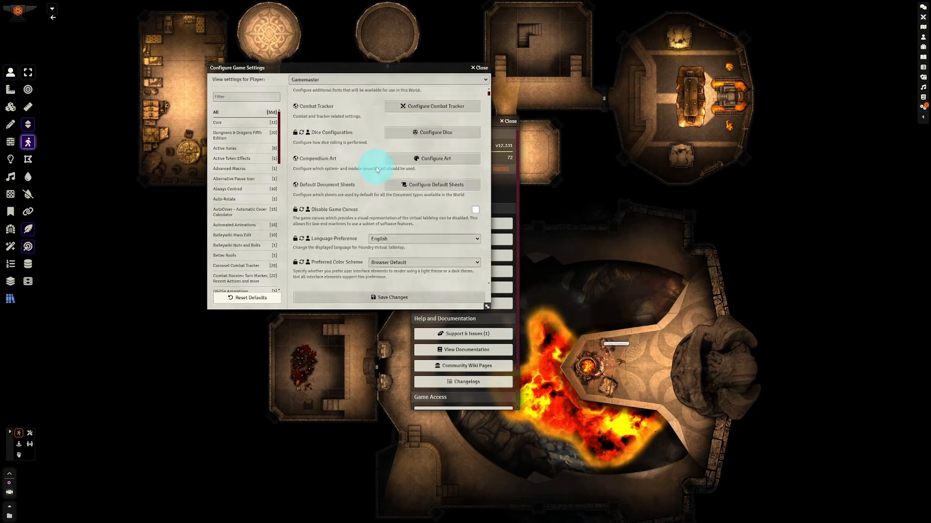
pyautogui.scroll(-3, 368, 199)
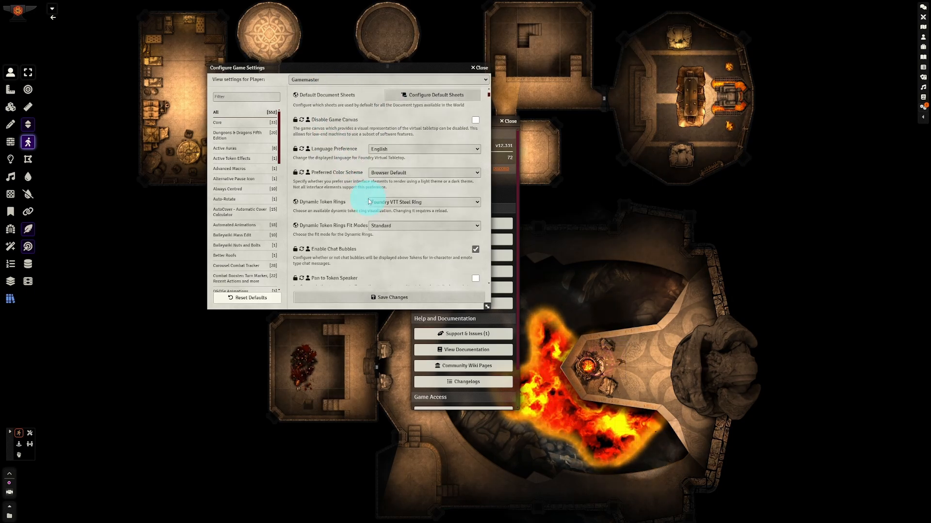
pyautogui.scroll(-2, 377, 235)
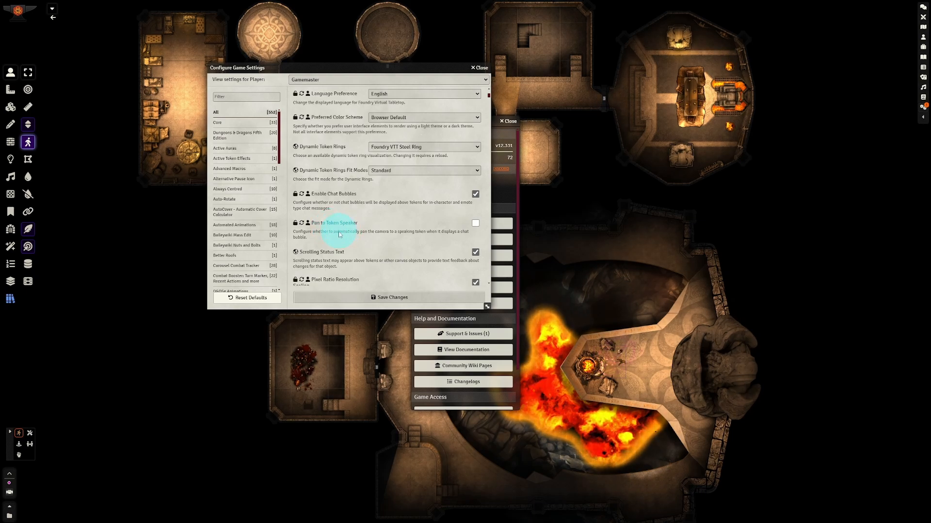
pyautogui.click(302, 224)
pyautogui.click(435, 270)
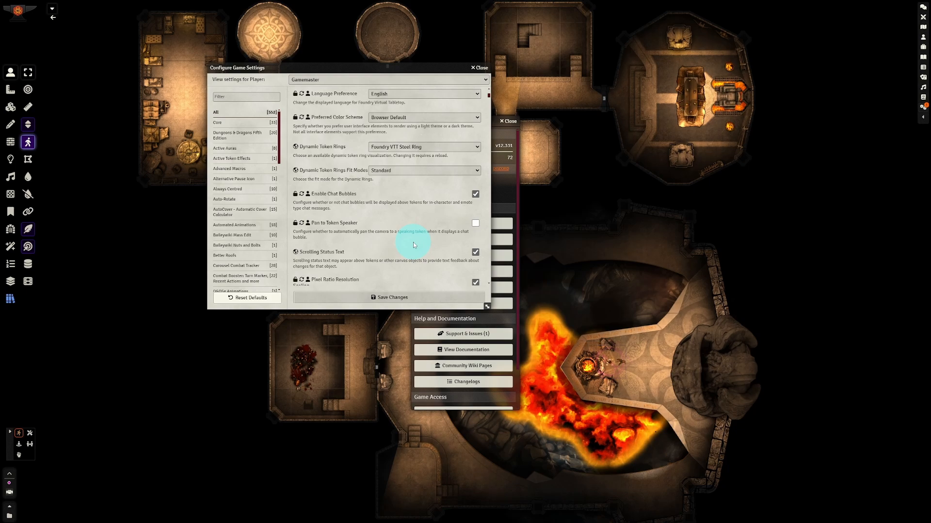
pyautogui.click(480, 68)
pyautogui.click(508, 119)
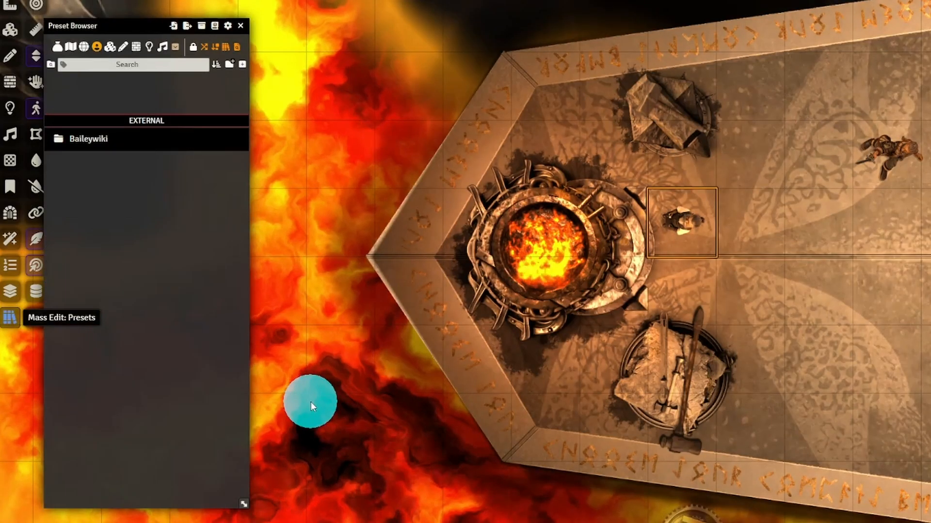
# Browse the Baileywiki NPC token presets for guards, merchants, sailors and tribal characters under BW Prefabs 03 - Furnishings and Special.
pyautogui.click(116, 144)
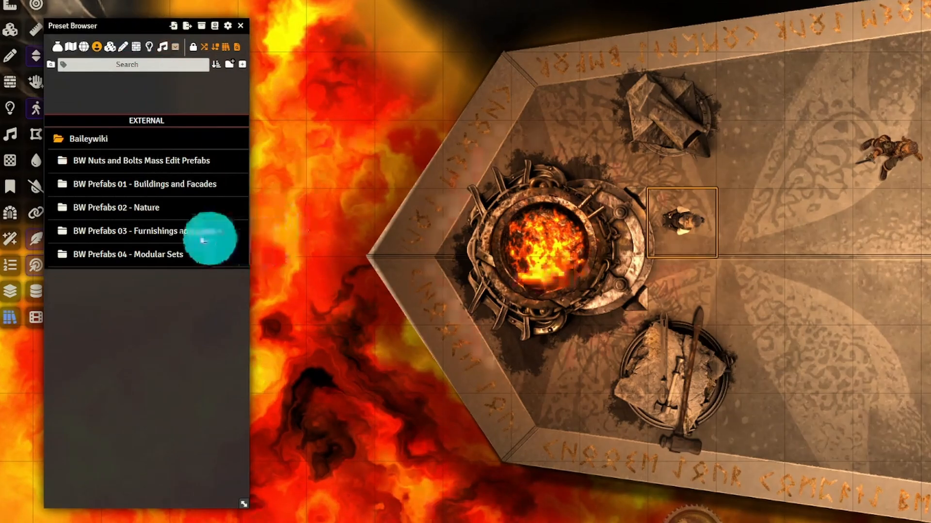
pyautogui.click(196, 231)
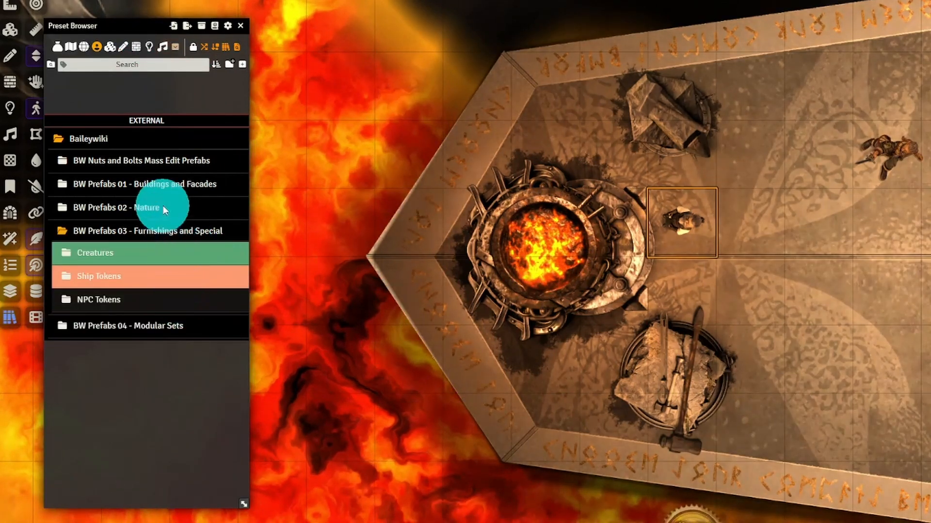
pyautogui.click(112, 301)
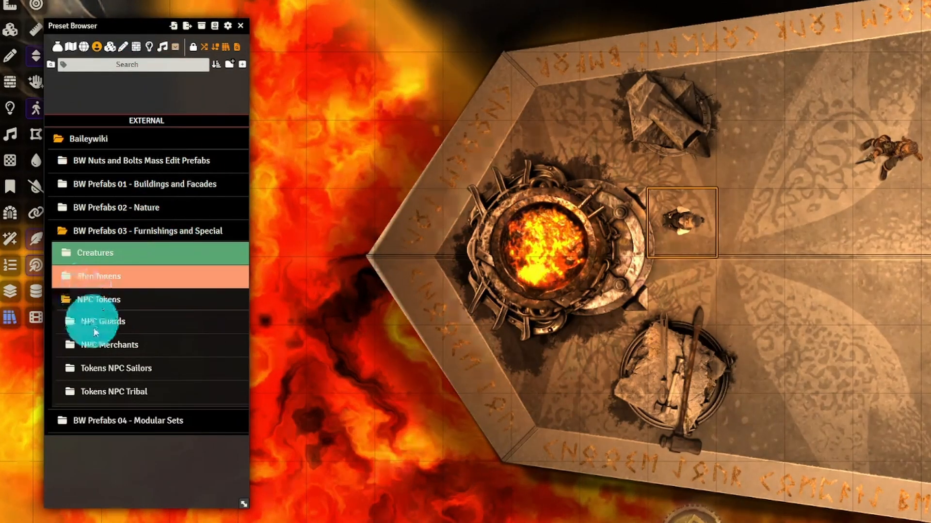
pyautogui.click(117, 322)
pyautogui.moveTo(160, 348); pyautogui.dragTo(142, 247)
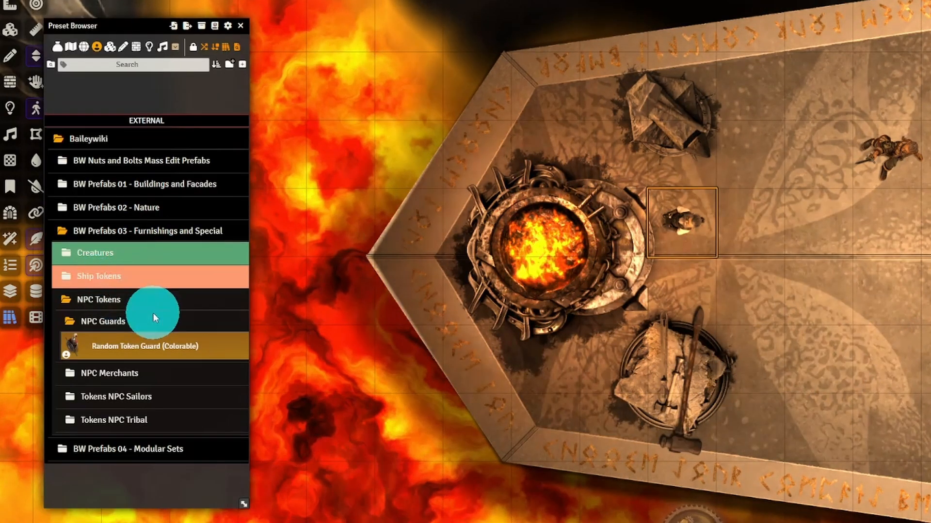
pyautogui.click(126, 373)
pyautogui.moveTo(135, 396); pyautogui.dragTo(140, 432)
pyautogui.click(140, 431)
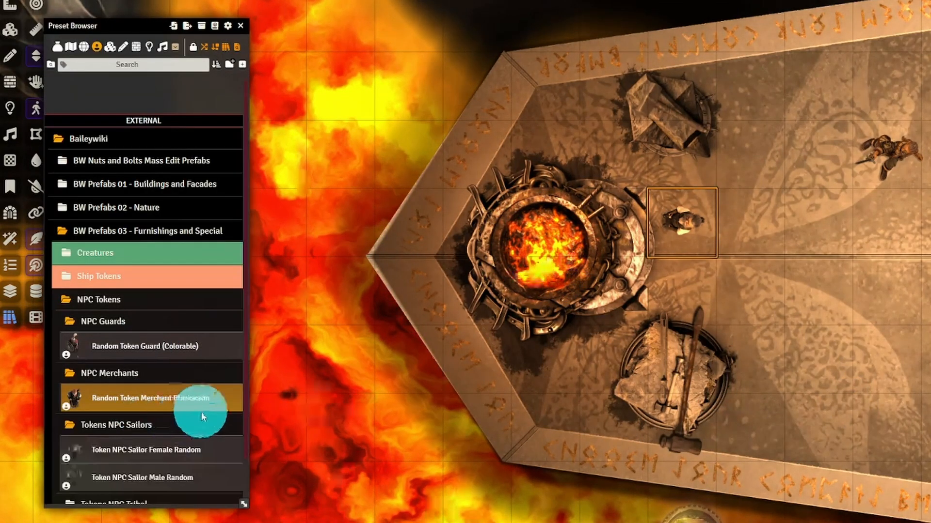
pyautogui.scroll(-2, 213, 417)
pyautogui.scroll(-6, 229, 382)
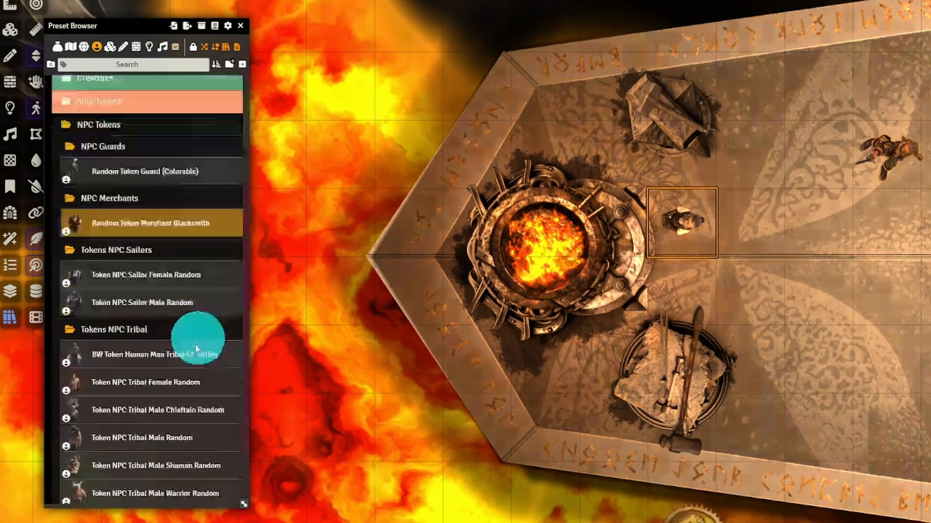
# Collapse the NPC token preset folders and close the preset browser.
pyautogui.click(133, 296)
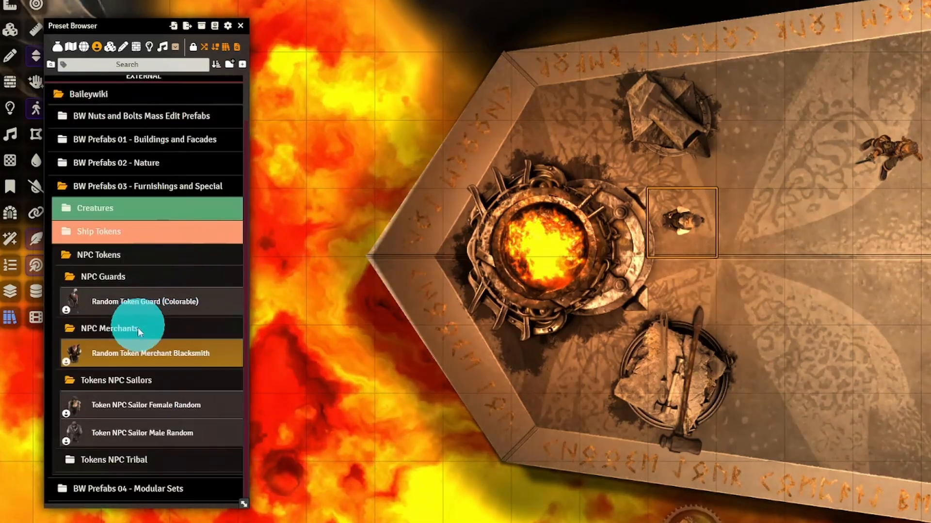
pyautogui.click(135, 328)
pyautogui.click(152, 385)
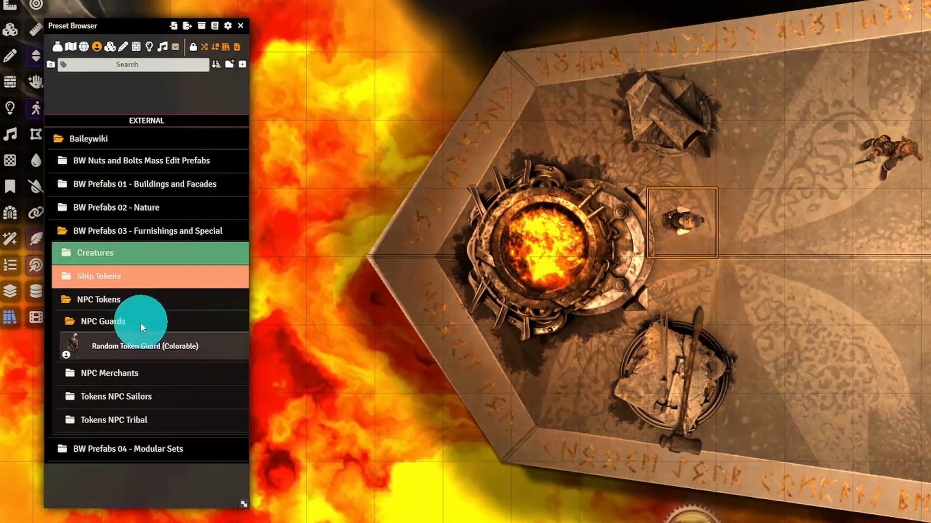
pyautogui.click(141, 321)
pyautogui.click(89, 288)
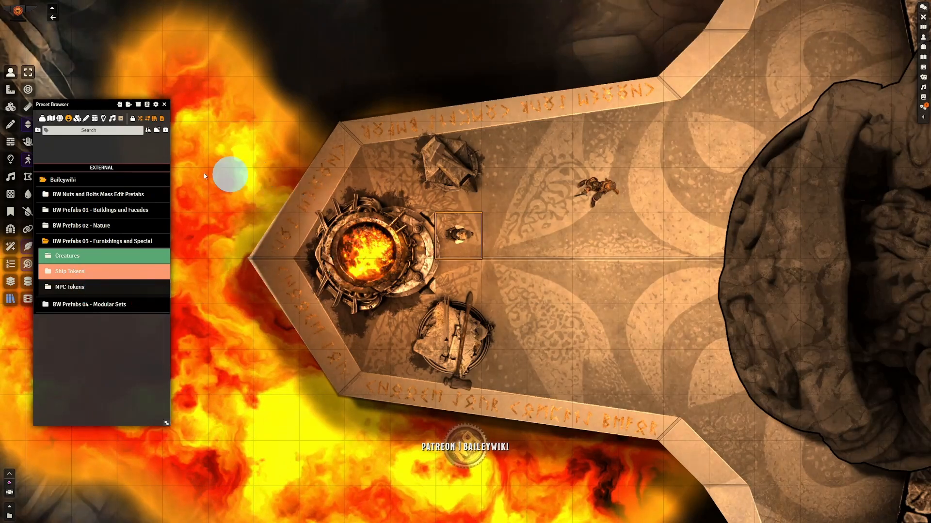
pyautogui.click(165, 108)
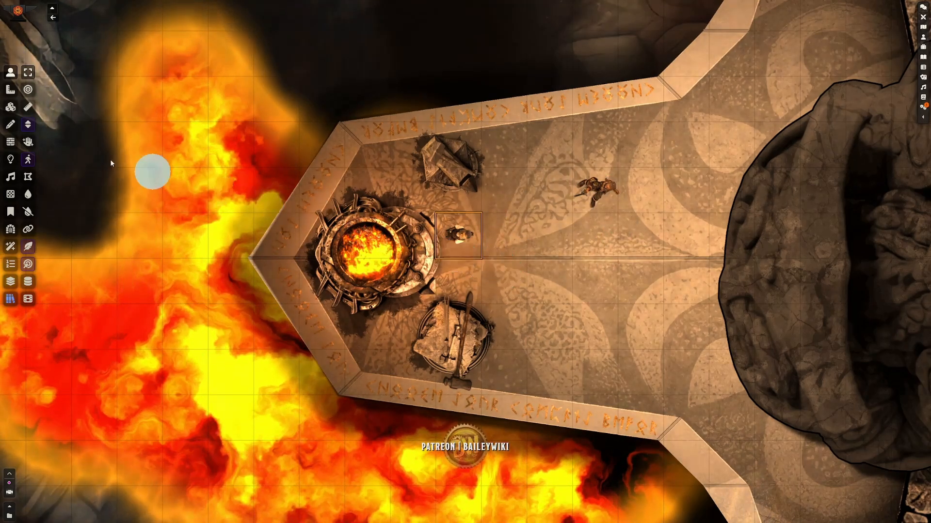
# Start placing the 00 Spawn Active Tile preset from the BW Monks Active Tiles folder of the Nuts and Bolts tile prefabs.
pyautogui.click(10, 107)
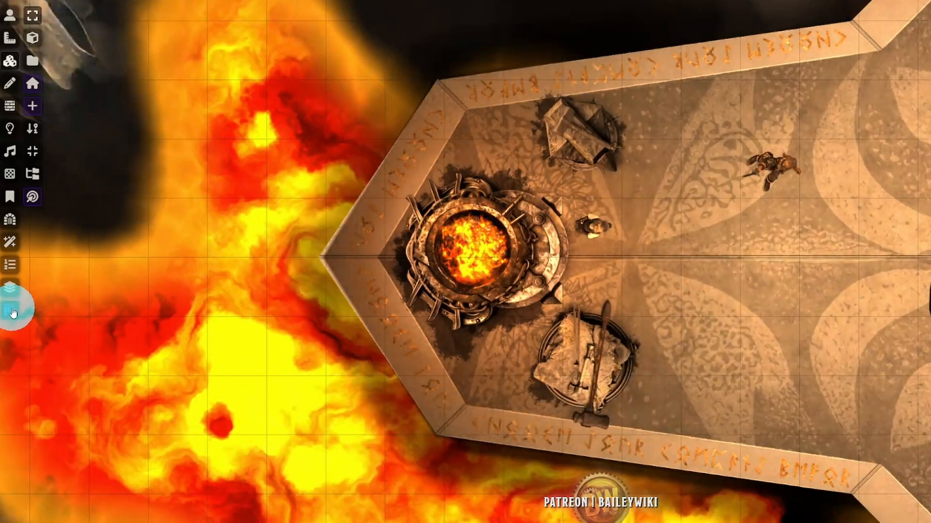
pyautogui.click(10, 300)
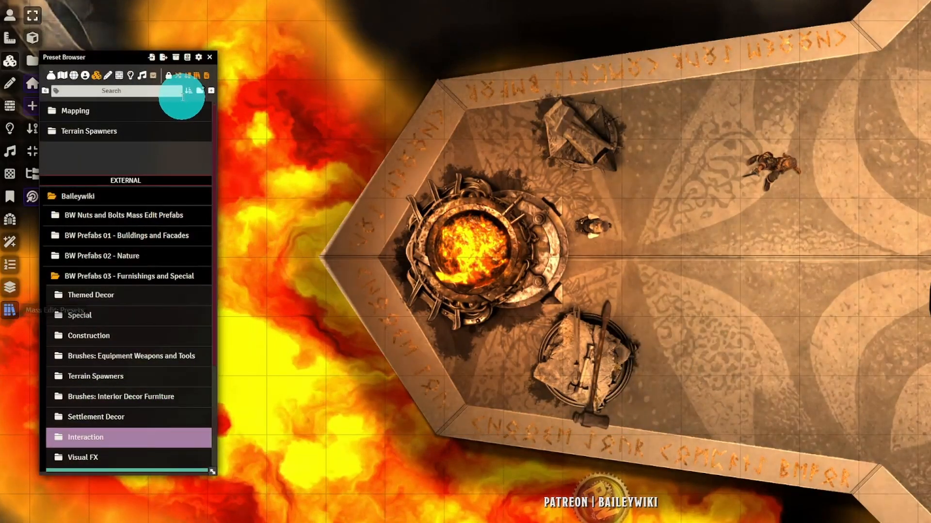
pyautogui.click(80, 276)
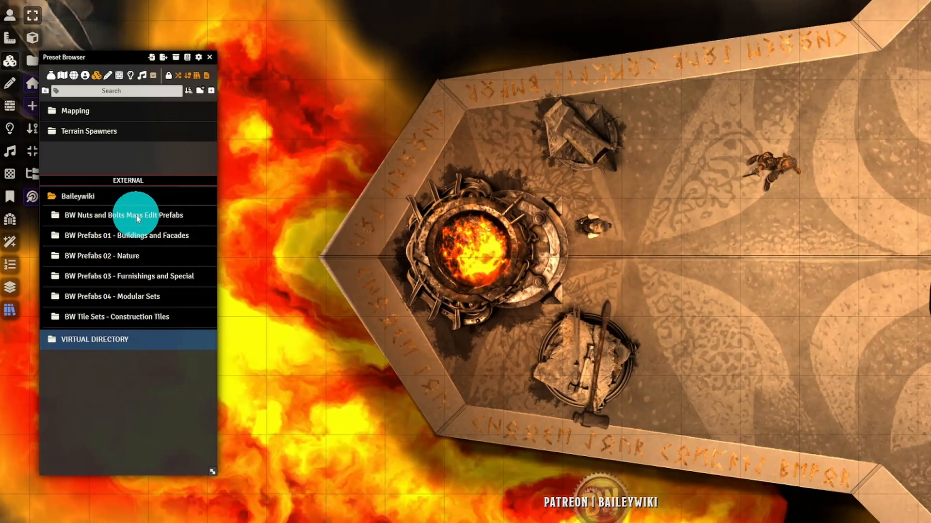
pyautogui.click(138, 216)
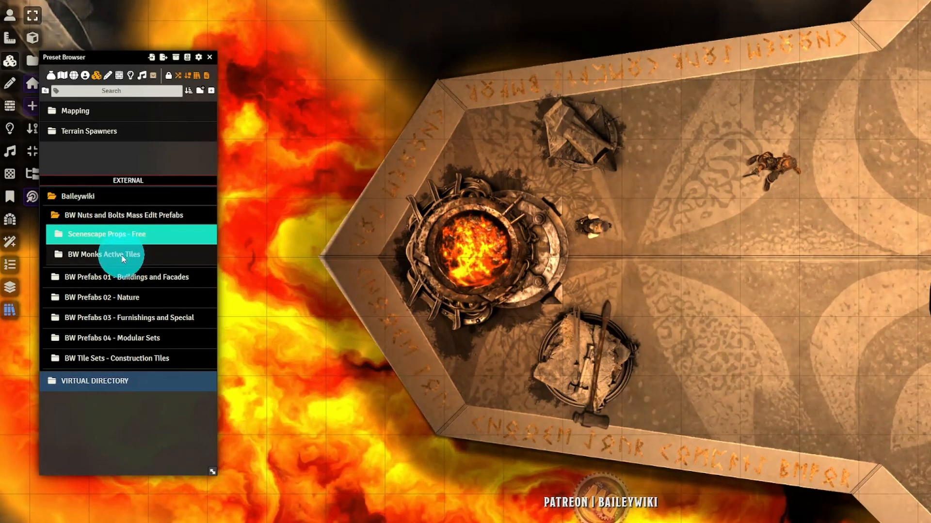
pyautogui.click(123, 259)
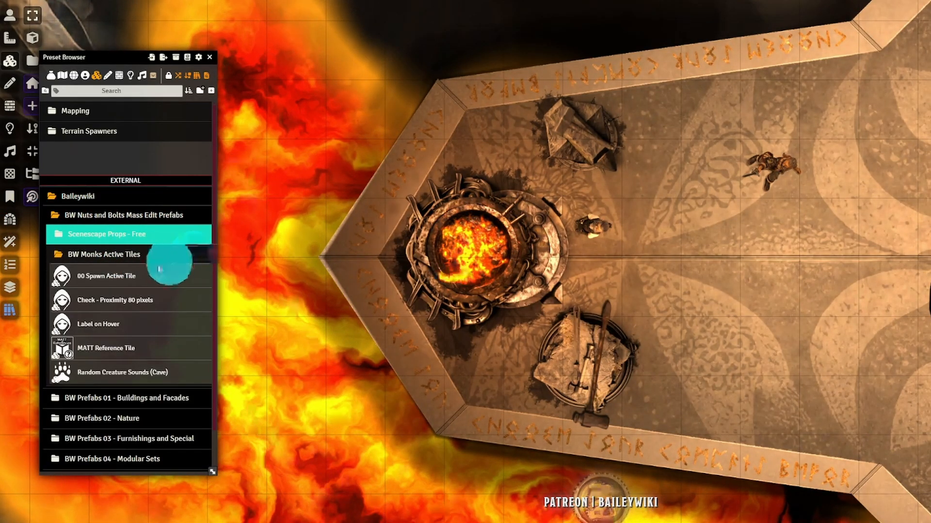
pyautogui.doubleClick(117, 281)
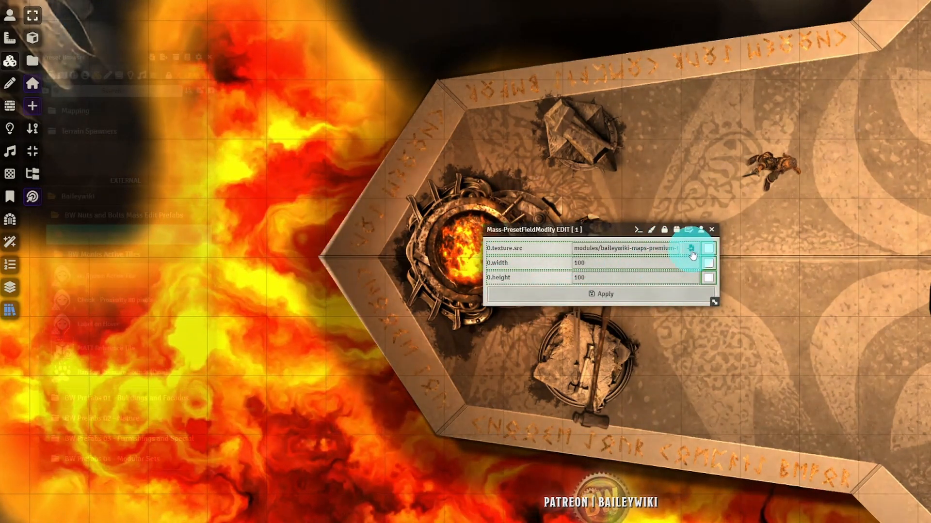
# Choose active-tile-1x1-info.webp from the active-tiles folder as the spawned tile's image, browsing the files with thumbnails.
pyautogui.click(691, 249)
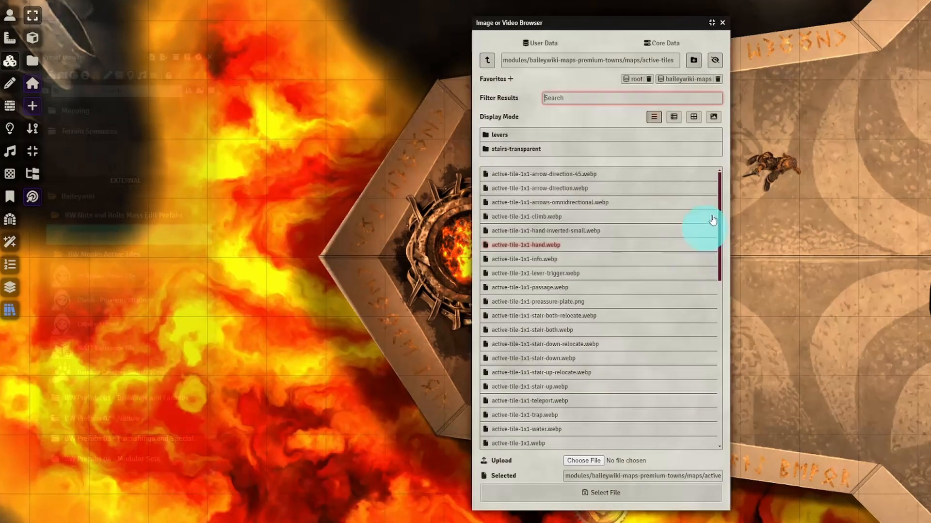
pyautogui.click(674, 121)
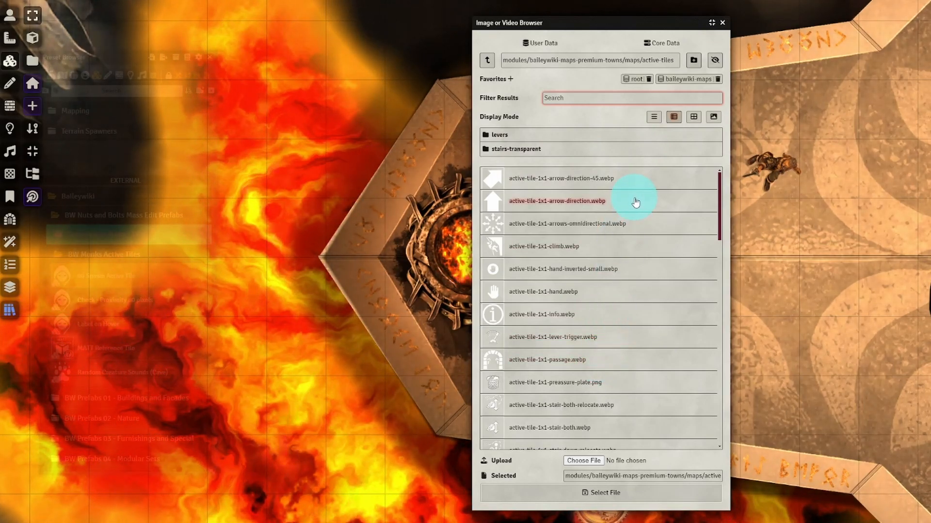
pyautogui.scroll(-2, 648, 233)
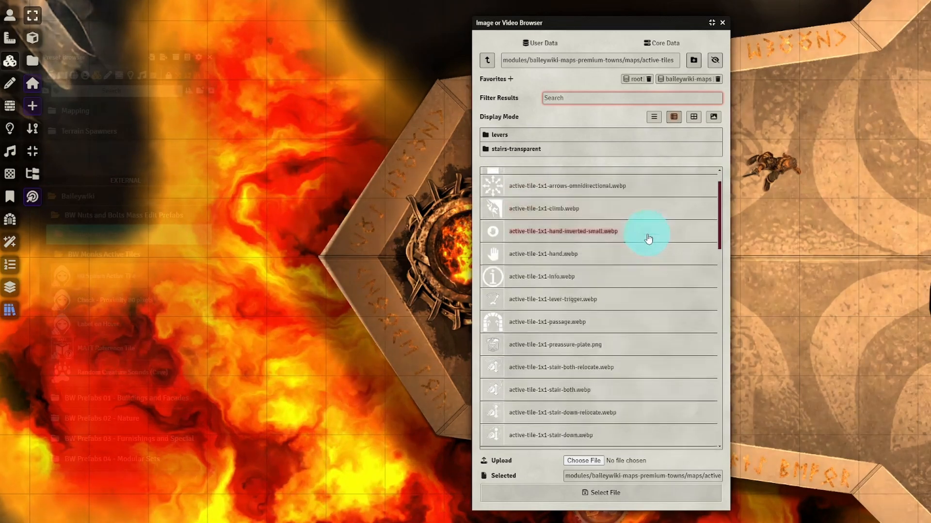
pyautogui.click(550, 267)
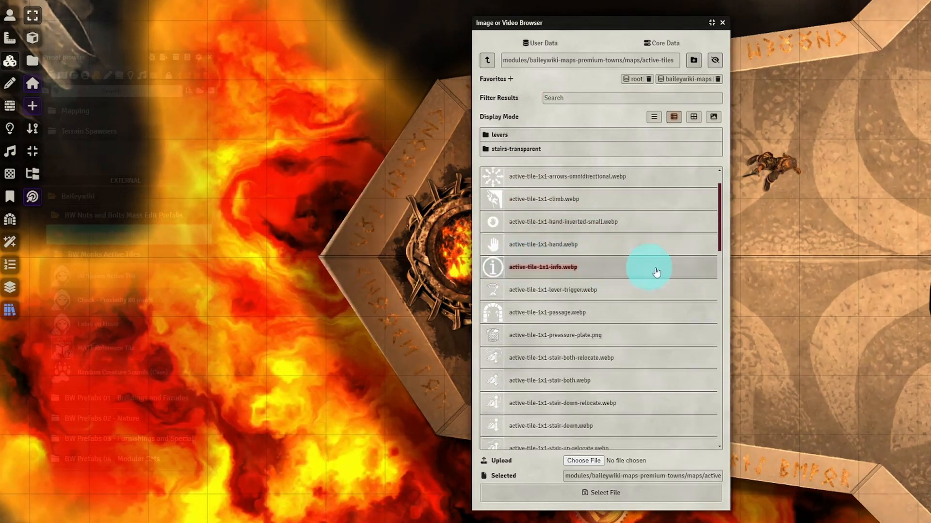
pyautogui.click(621, 494)
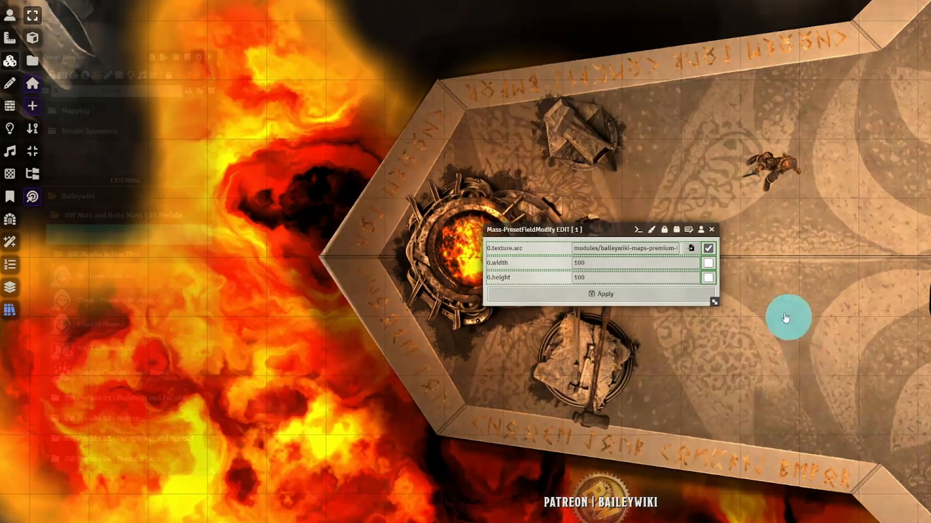
# Apply the tile settings, place the info tile on the square directly east of the blacksmith token, and close the preset browser.
pyautogui.click(617, 294)
pyautogui.click(648, 228)
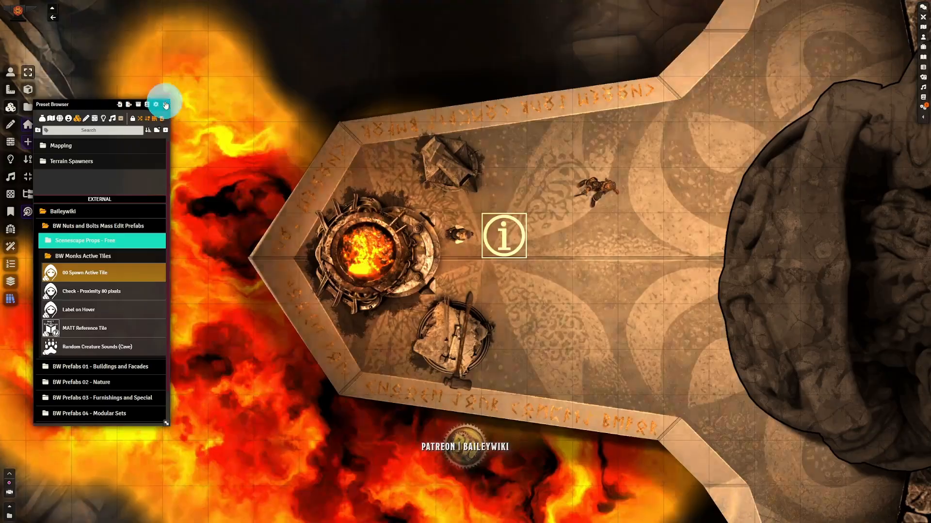
pyautogui.click(209, 57)
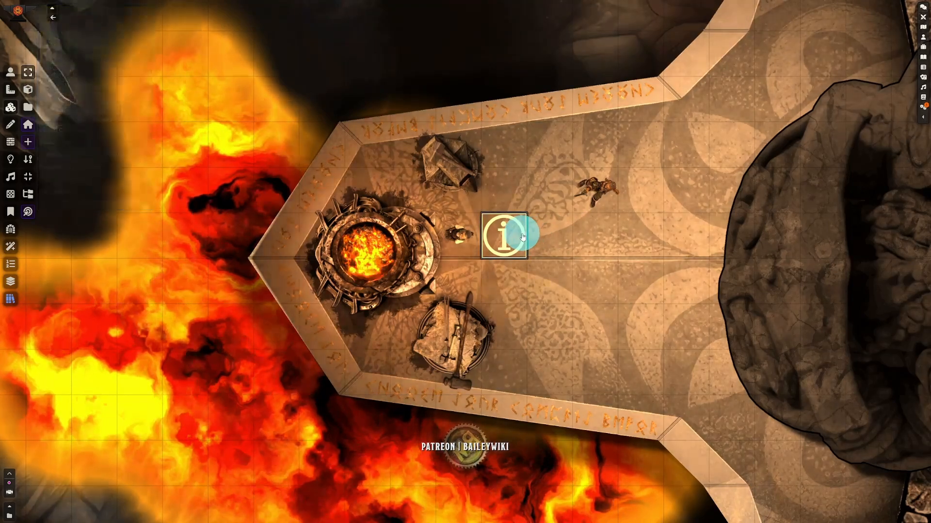
# Add a Chat Message action to the info tile's triggers.
pyautogui.doubleClick(506, 234)
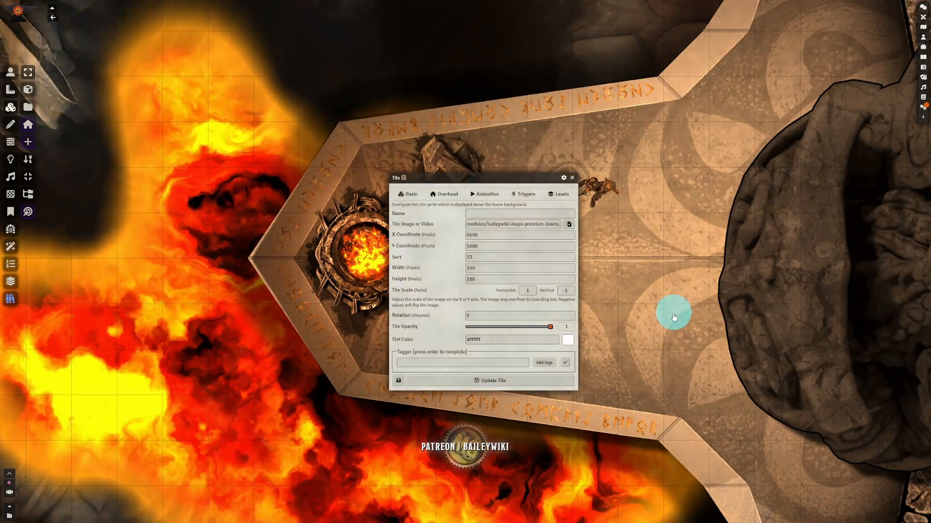
pyautogui.click(523, 193)
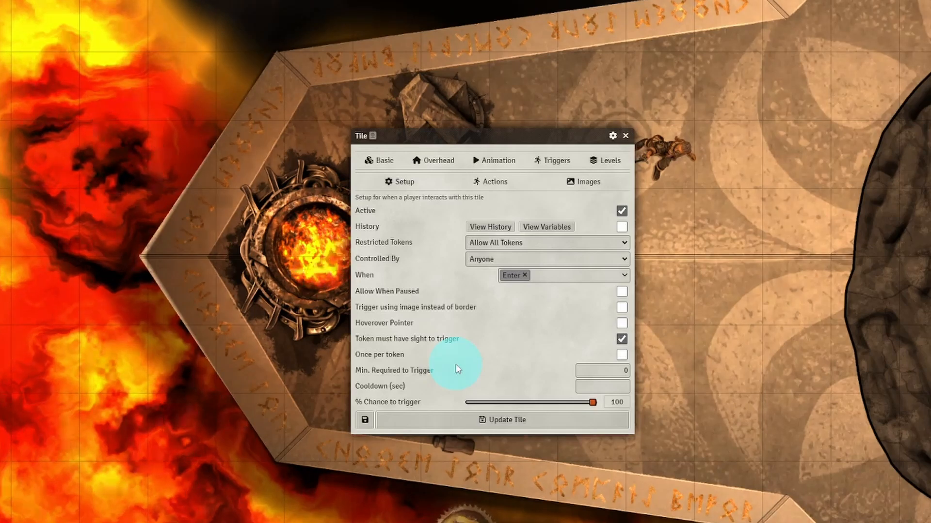
pyautogui.click(493, 192)
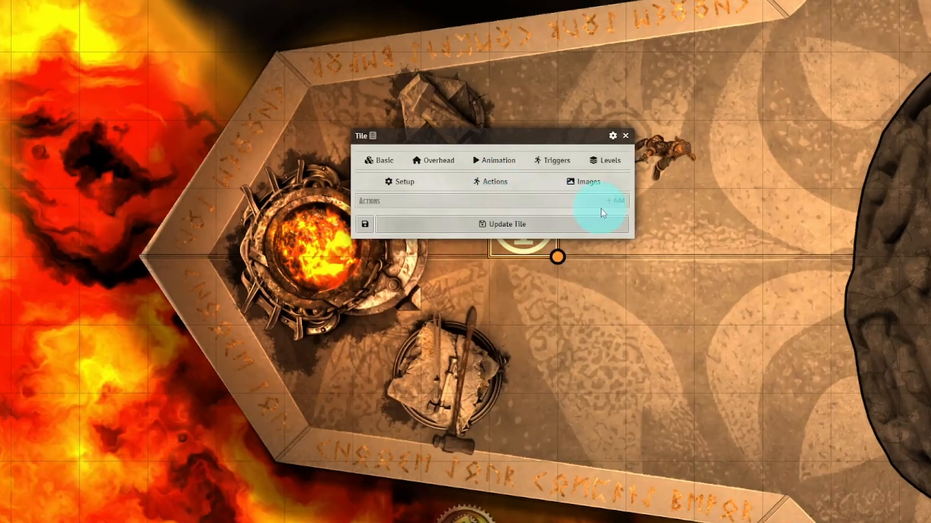
pyautogui.click(614, 201)
pyautogui.click(427, 263)
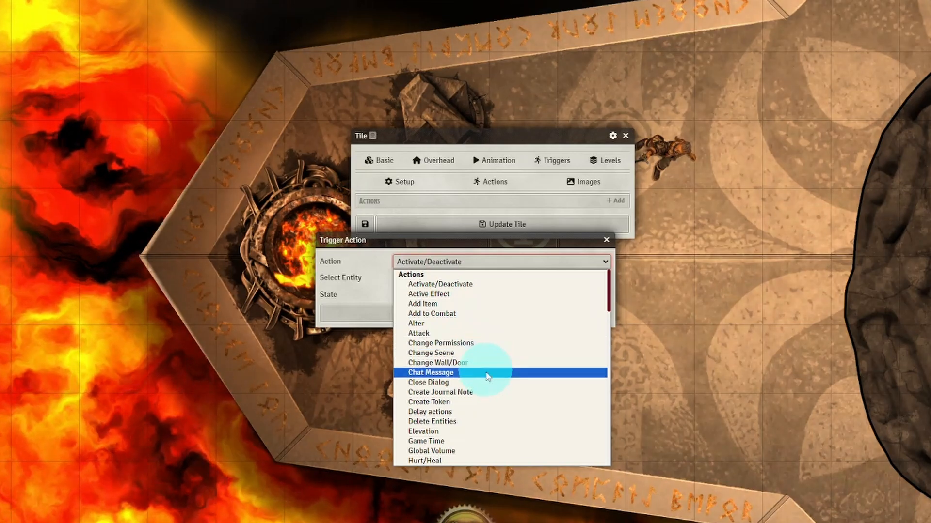
pyautogui.click(436, 374)
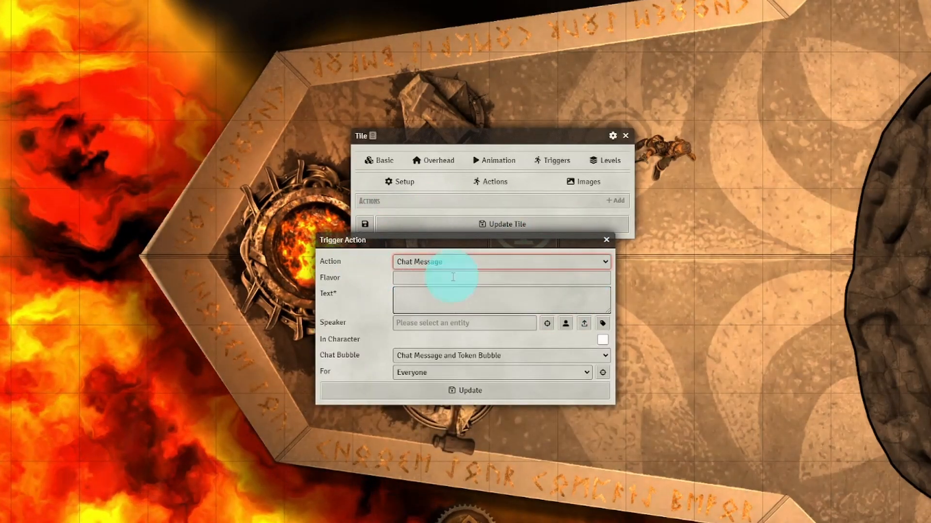
# Enter "Hello!" as the chat message text, leaving the flavor empty.
pyautogui.click(453, 277)
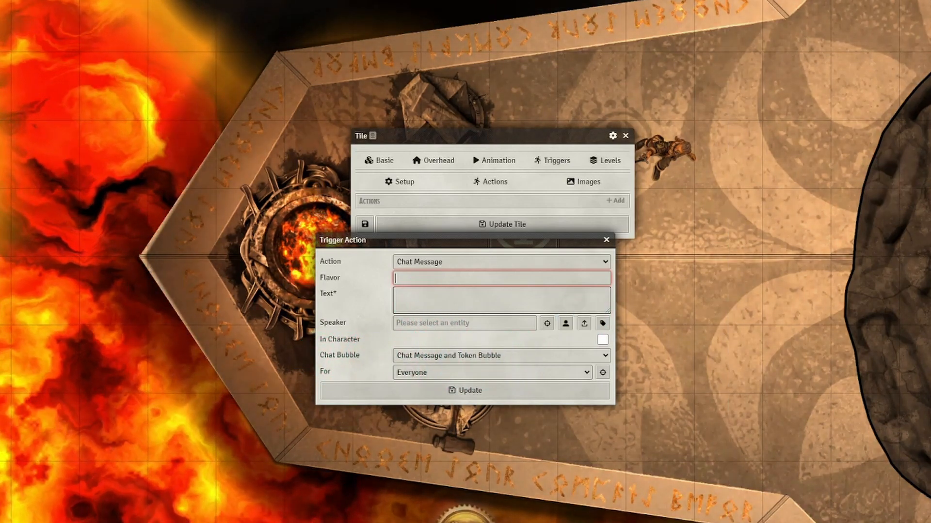
pyautogui.rightClick(929, 29)
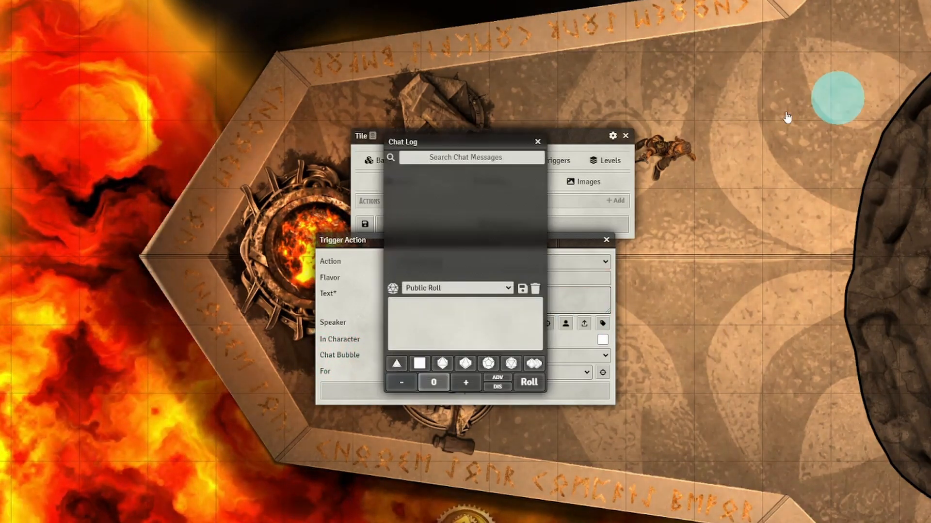
pyautogui.click(536, 143)
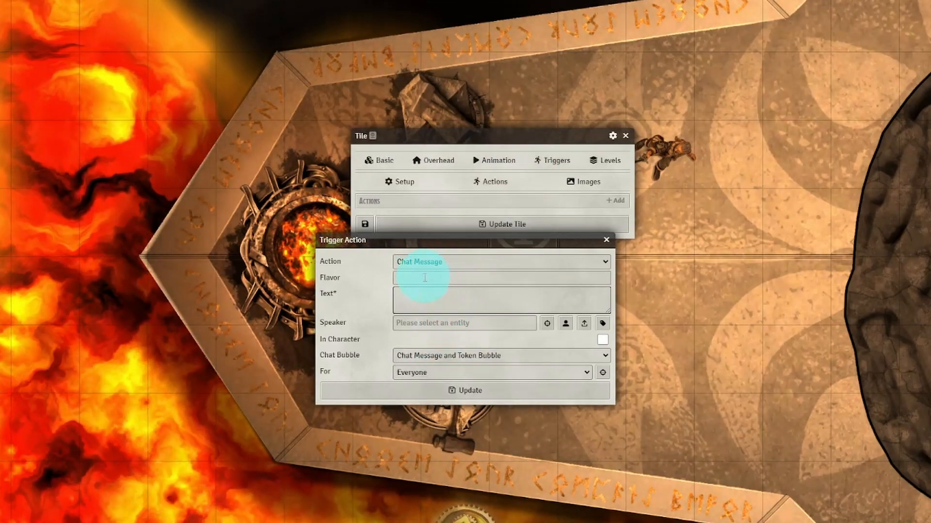
pyautogui.click(467, 280)
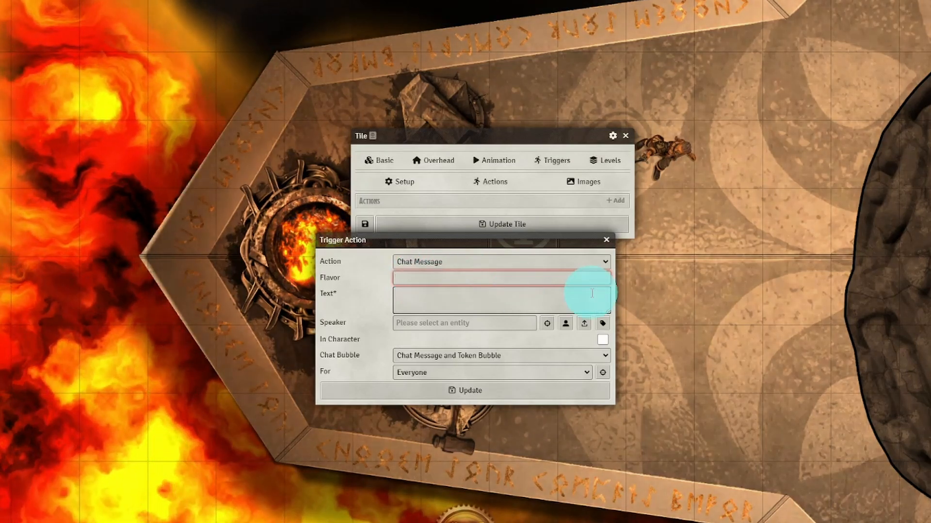
pyautogui.click(457, 310)
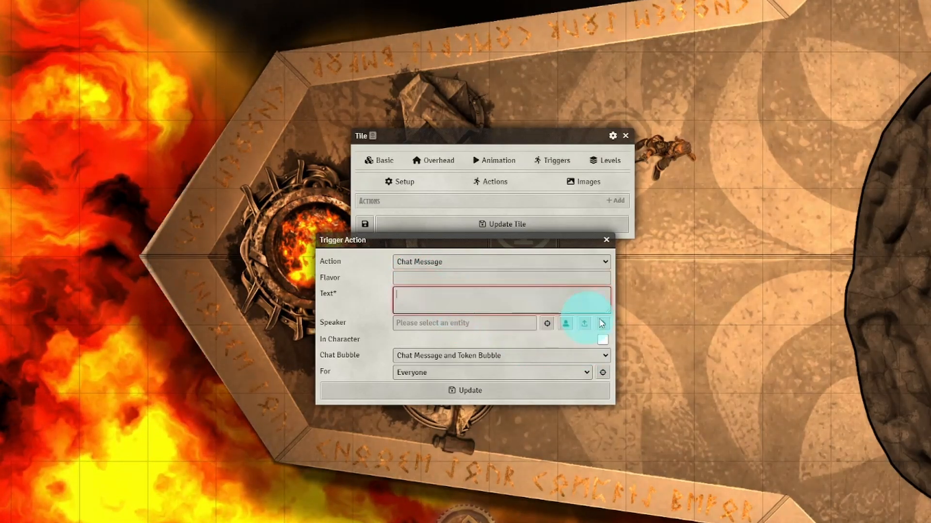
pyautogui.write('Hell')
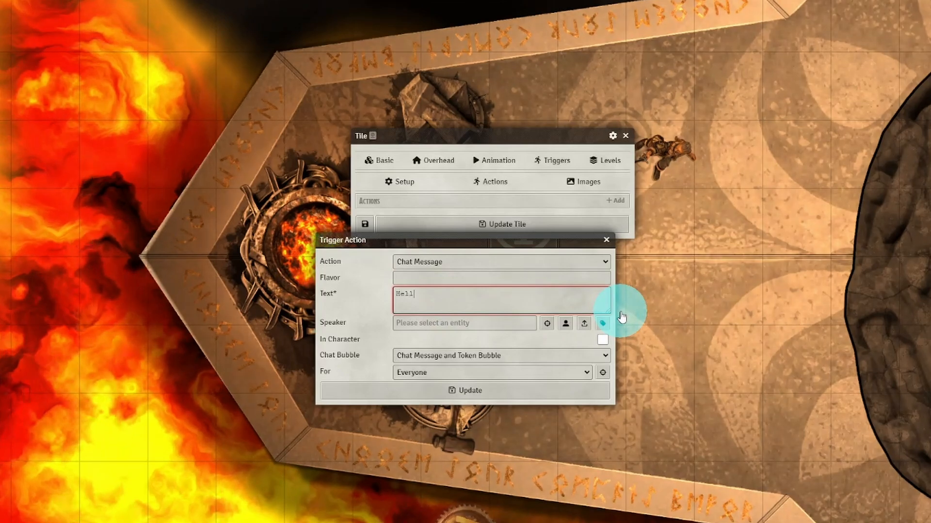
pyautogui.write('o!')
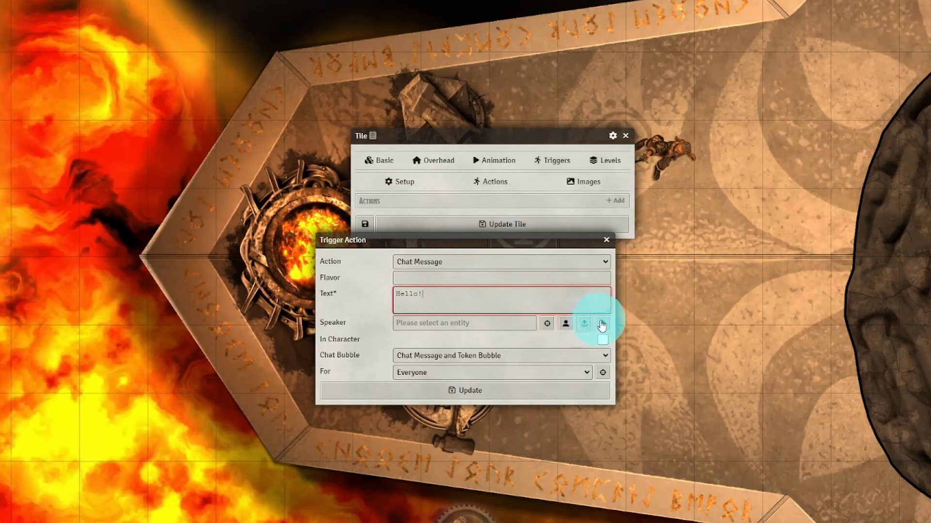
# Set the message's speaker by the tag blacksmith-1 and copy the tag name before saving it.
pyautogui.click(603, 324)
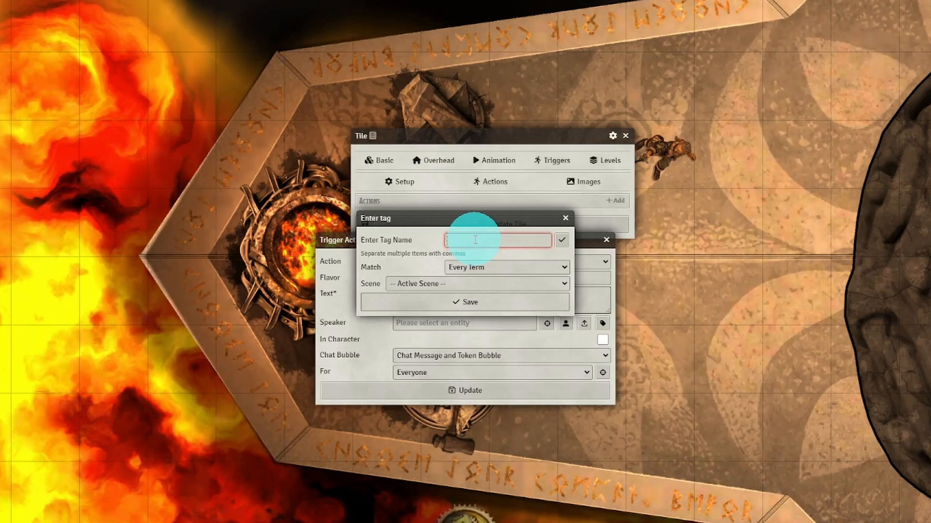
pyautogui.write('blac')
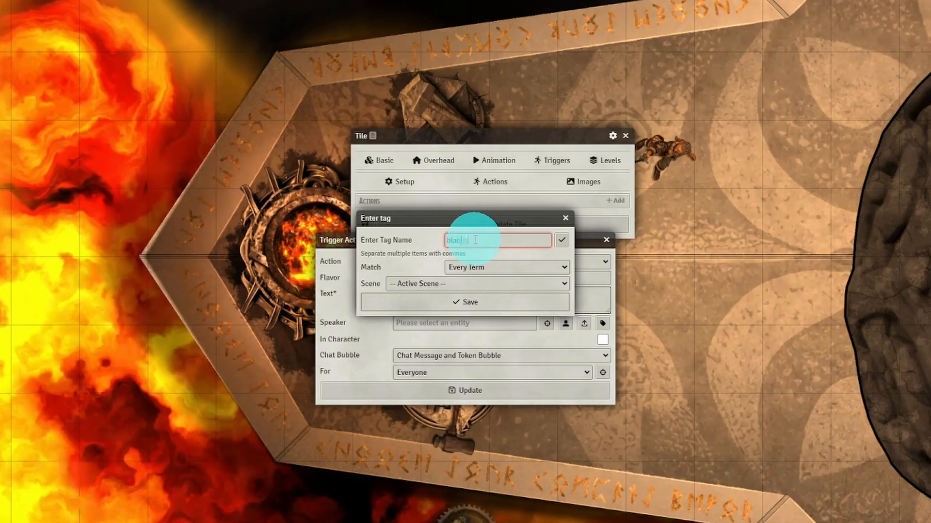
pyautogui.write('ksmith-1')
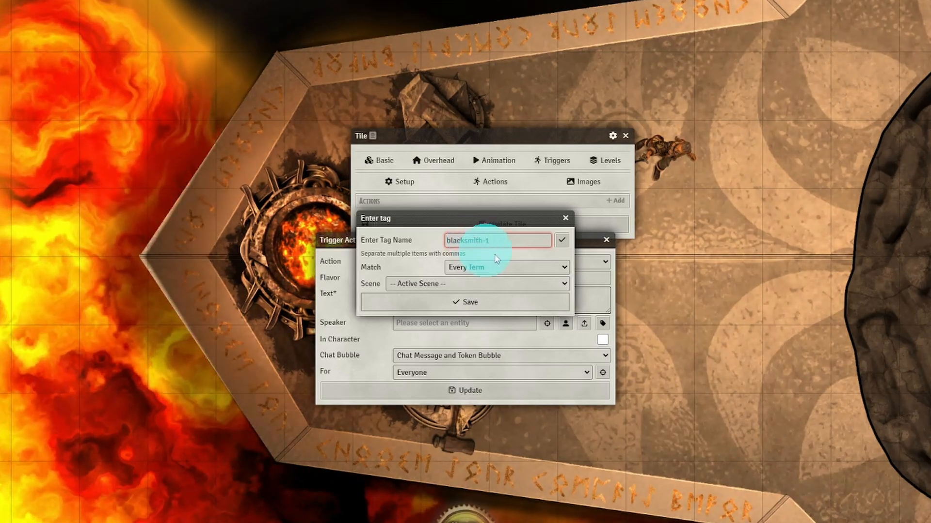
pyautogui.moveTo(520, 239); pyautogui.dragTo(406, 235)
pyautogui.click(484, 302)
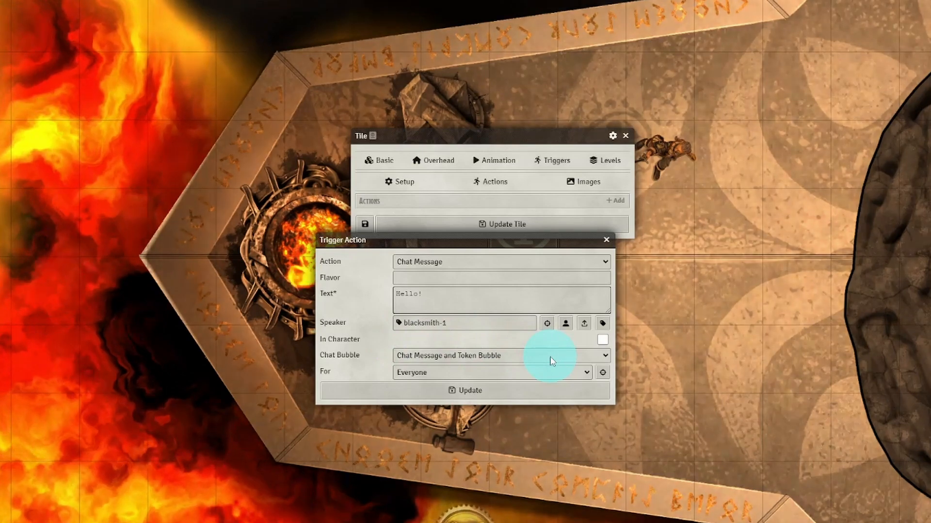
# Set the message's chat bubble to Token Bubble Only, then save the action and update the tile.
pyautogui.click(552, 357)
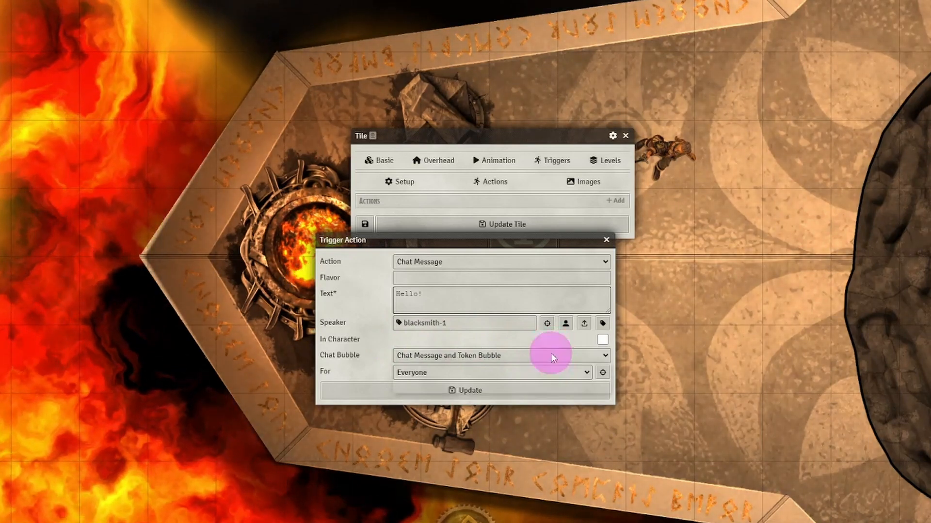
pyautogui.click(498, 388)
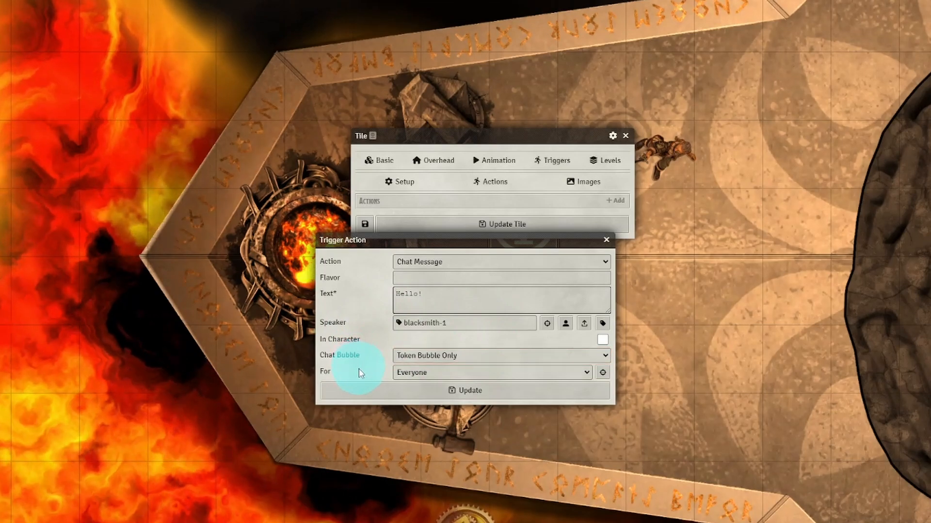
pyautogui.click(476, 392)
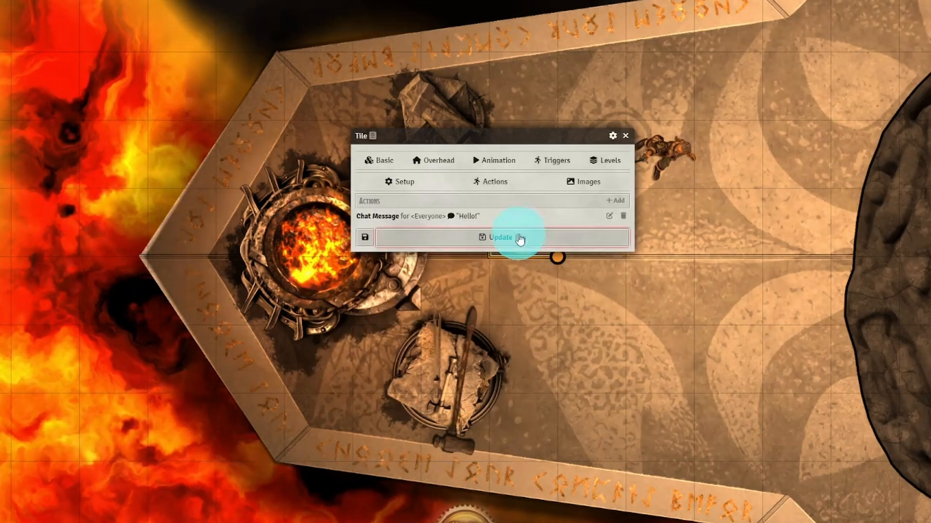
pyautogui.click(567, 240)
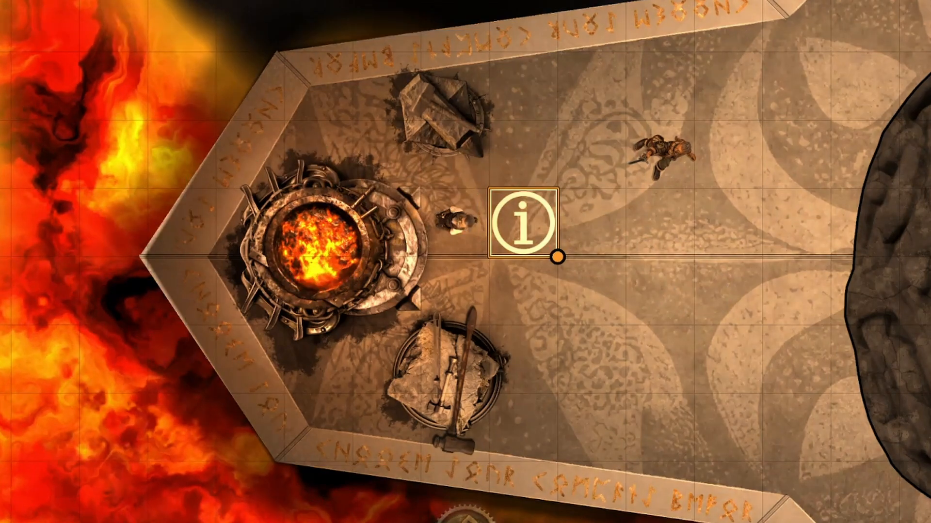
# Add the tag blacksmith-1 to the blacksmith token beside the forge and save its configuration.
pyautogui.click(2, 67)
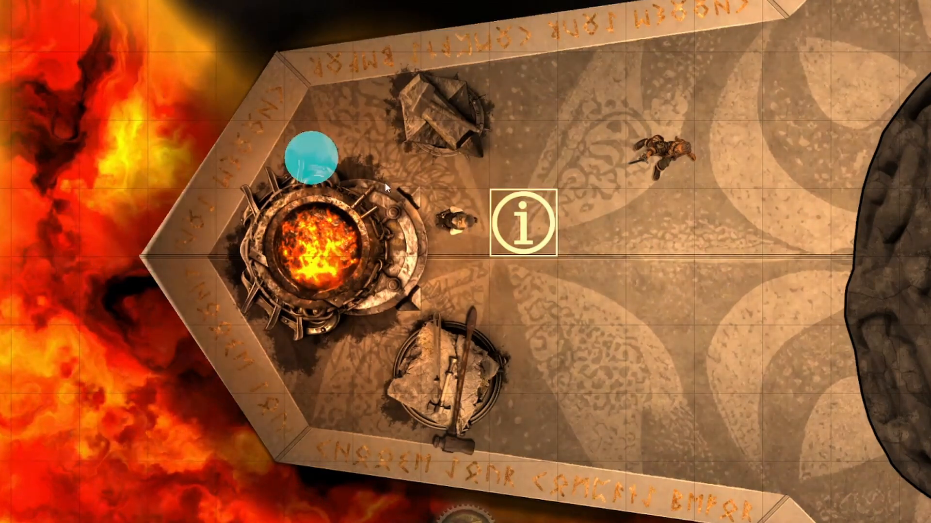
pyautogui.doubleClick(471, 223)
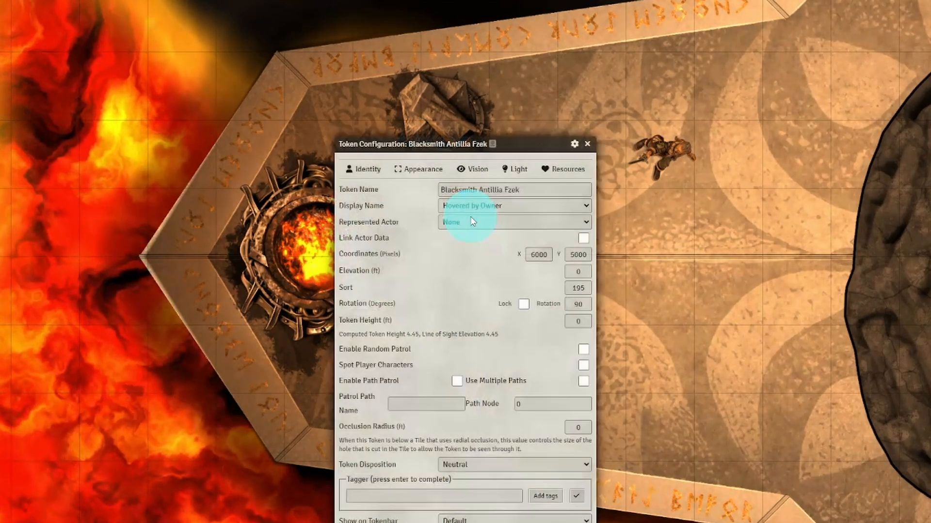
pyautogui.click(416, 504)
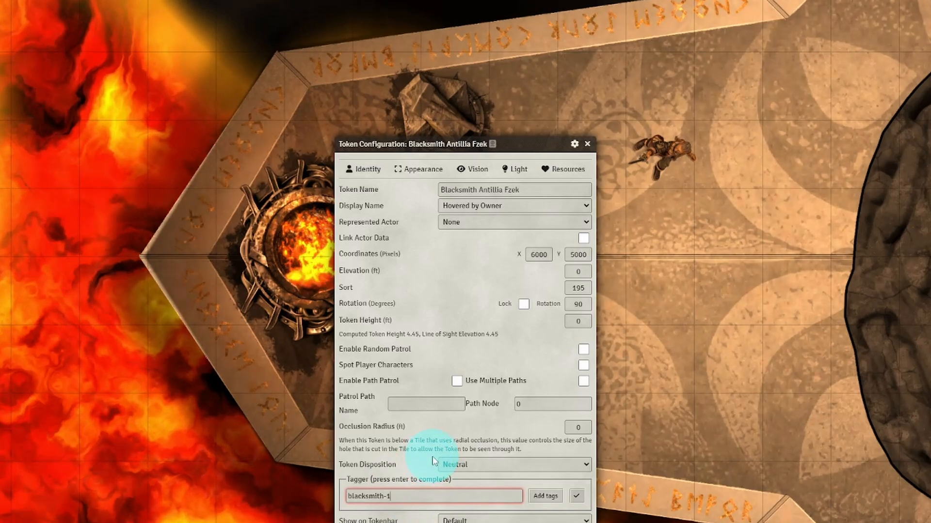
pyautogui.click(545, 498)
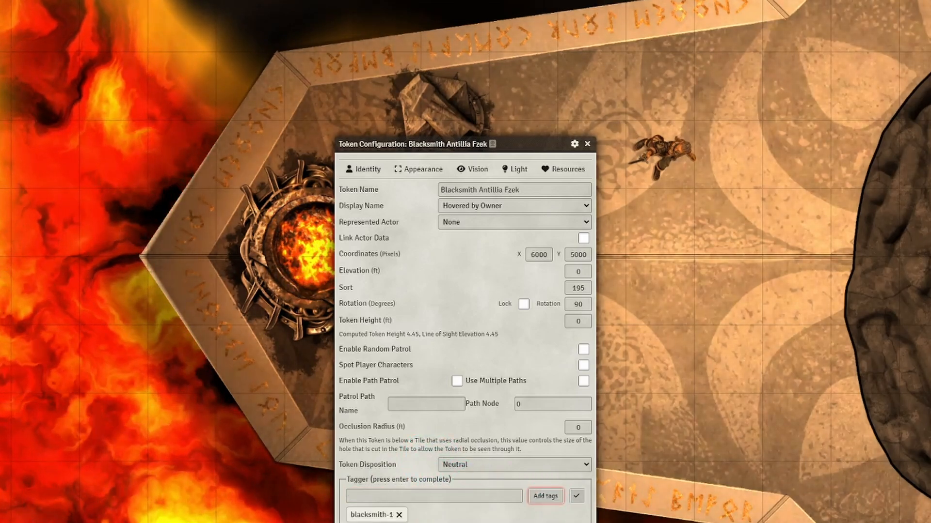
pyautogui.click(576, 496)
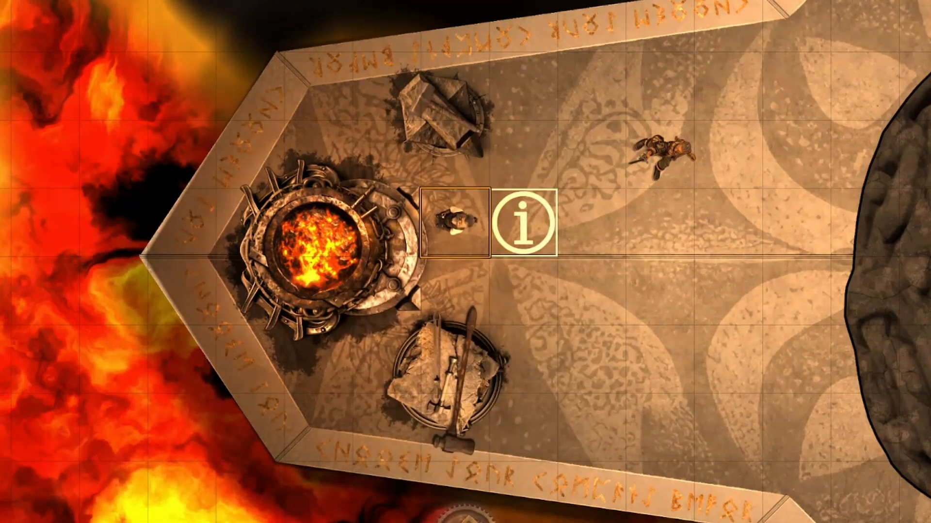
# Test the trigger by moving the other character token one square down and two left onto the info tile, then one square back right.
pyautogui.click(674, 151)
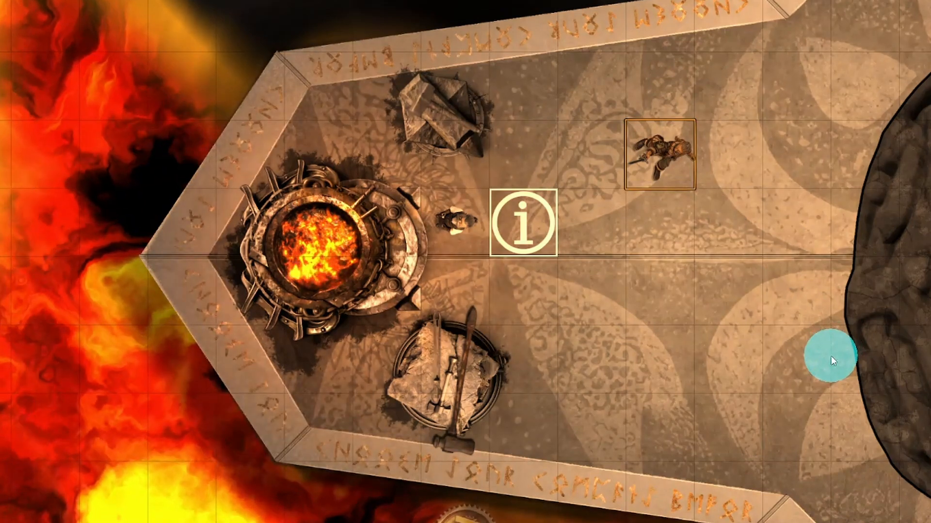
pyautogui.press('Down')
pyautogui.press('Left')
pyautogui.press('Left')
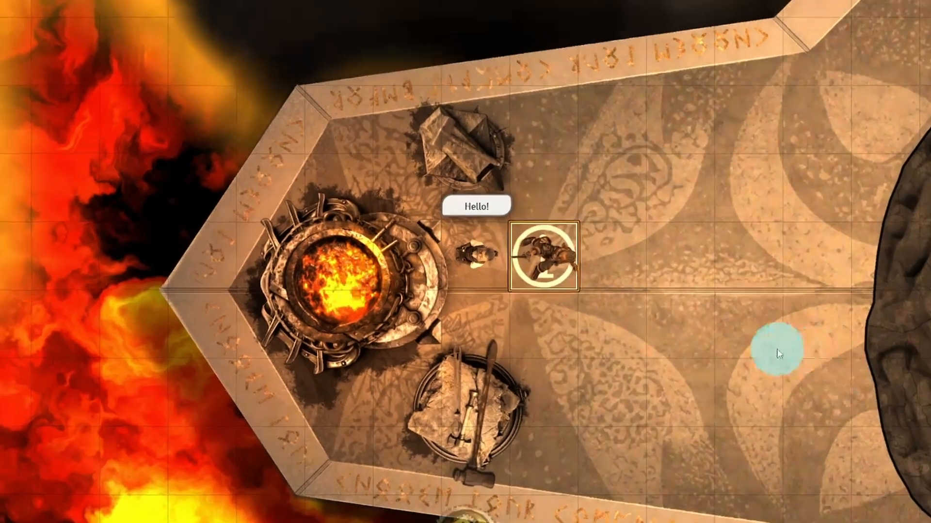
pyautogui.press('Right')
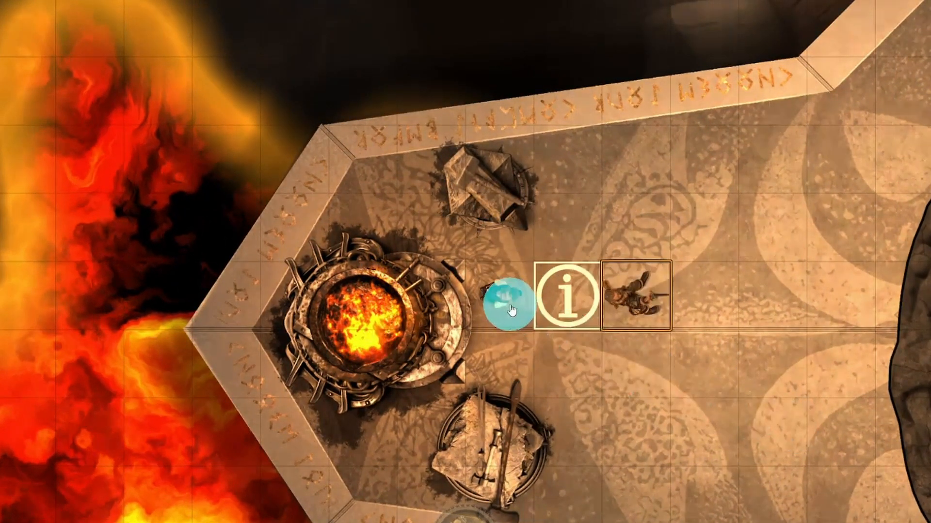
# Test the trigger with the blacksmith token by moving it one square right onto the info tile and one square back left.
pyautogui.click(501, 298)
pyautogui.press('Right')
pyautogui.press('Left')
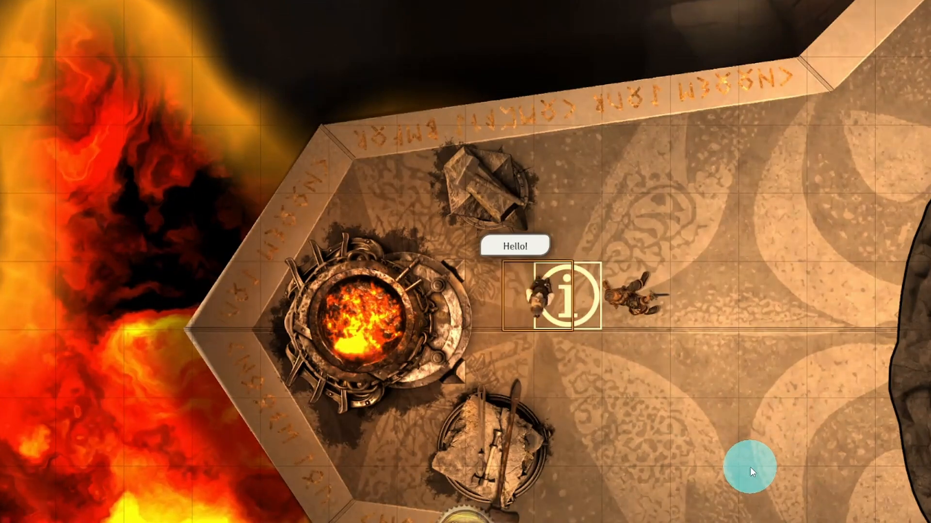
# With the blacksmith moved up away from the tile, move the other character token one square left onto the info tile and back right.
pyautogui.click(640, 294)
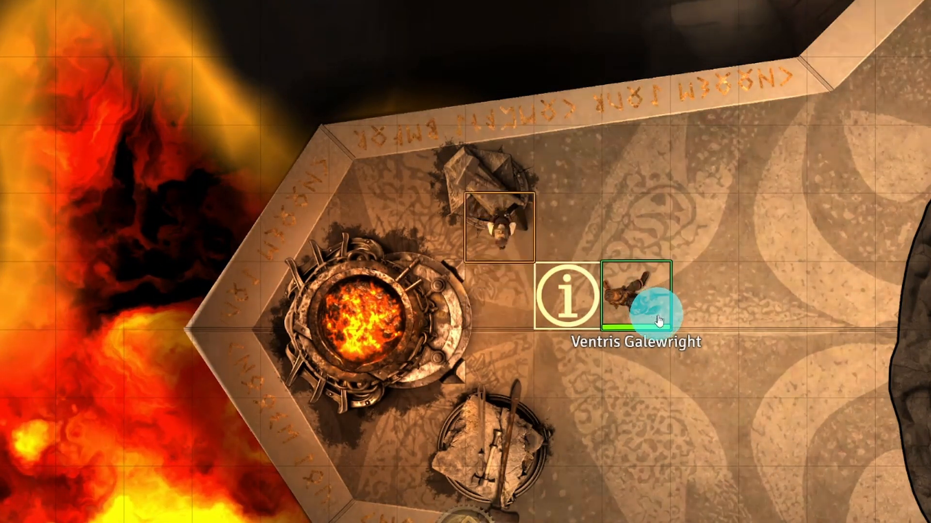
pyautogui.press('Left')
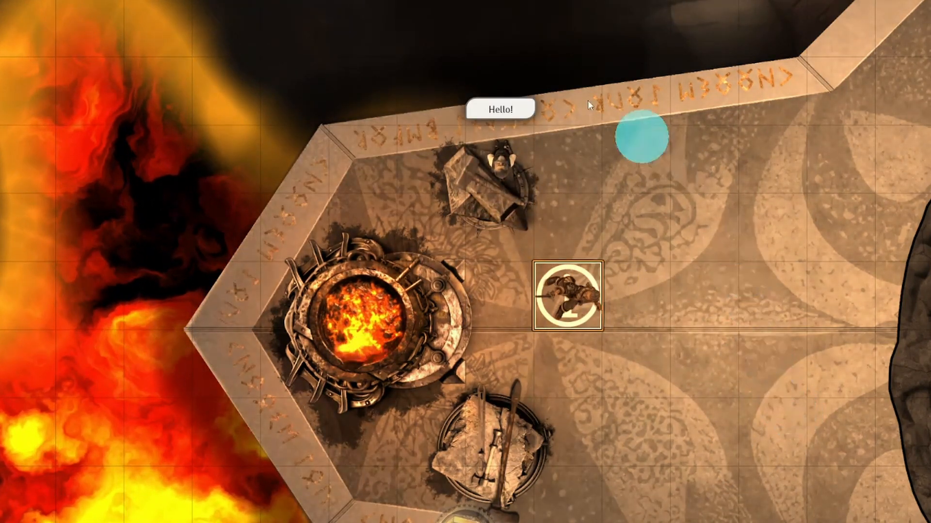
pyautogui.press('Right')
# Bring the blacksmith token one square right and two down onto the info tile, return it one square left, and reselect the other token.
pyautogui.click(501, 161)
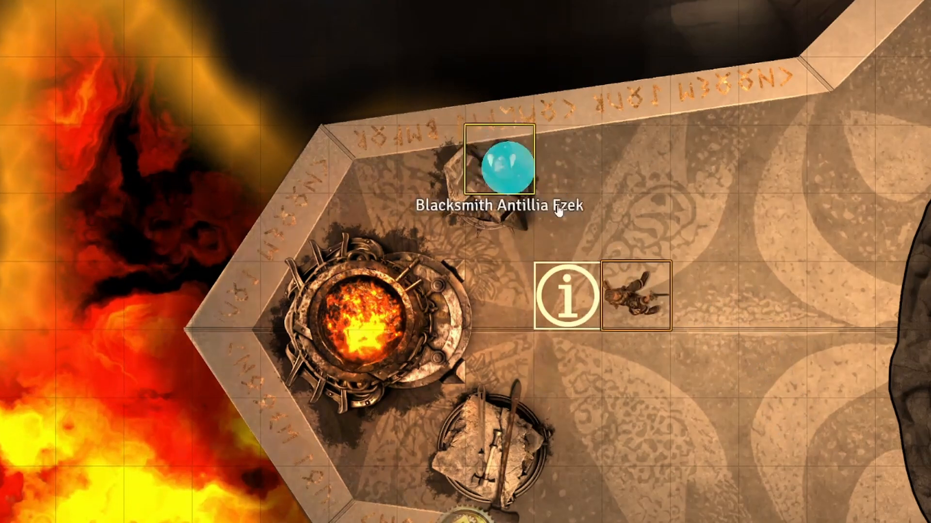
pyautogui.press('Right')
pyautogui.press('Down')
pyautogui.press('Down')
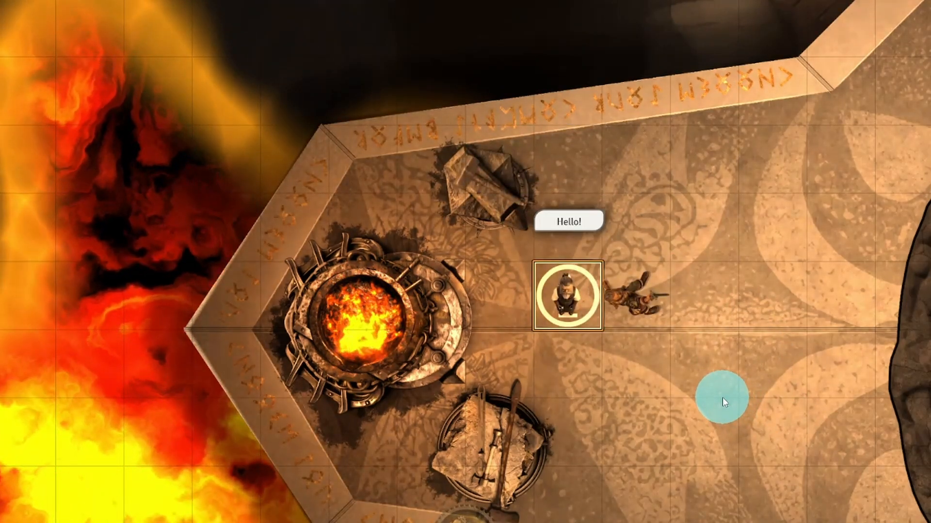
pyautogui.press('Left')
pyautogui.click(626, 287)
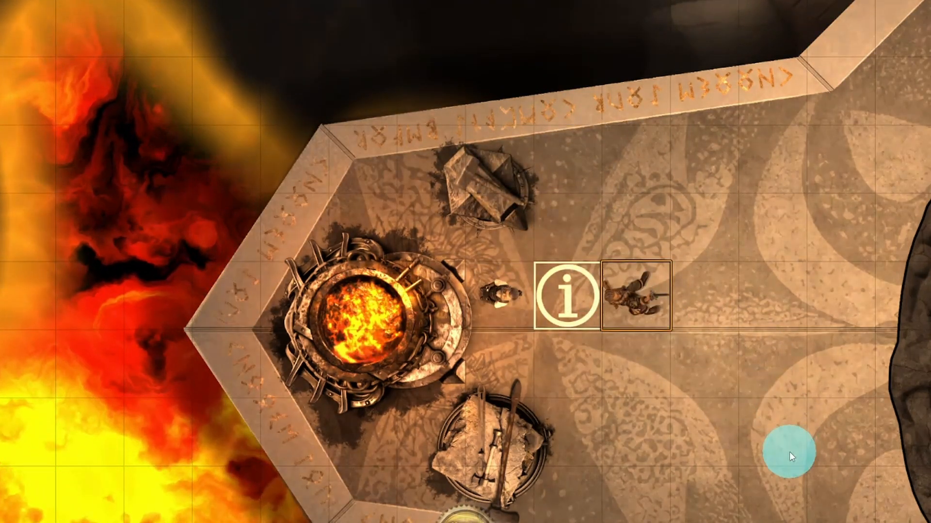
# Open the info tile's configuration and add a new action of the type Roll Table.
pyautogui.click(570, 300)
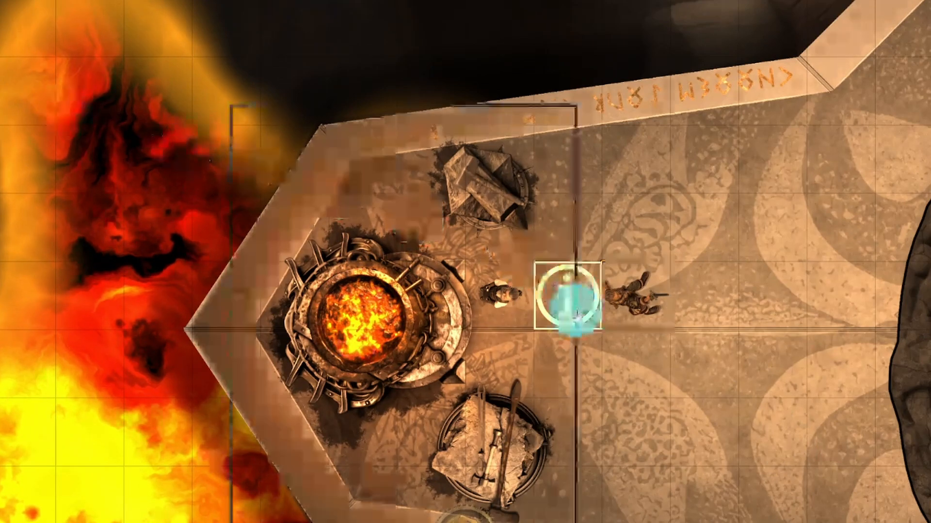
pyautogui.click(597, 328)
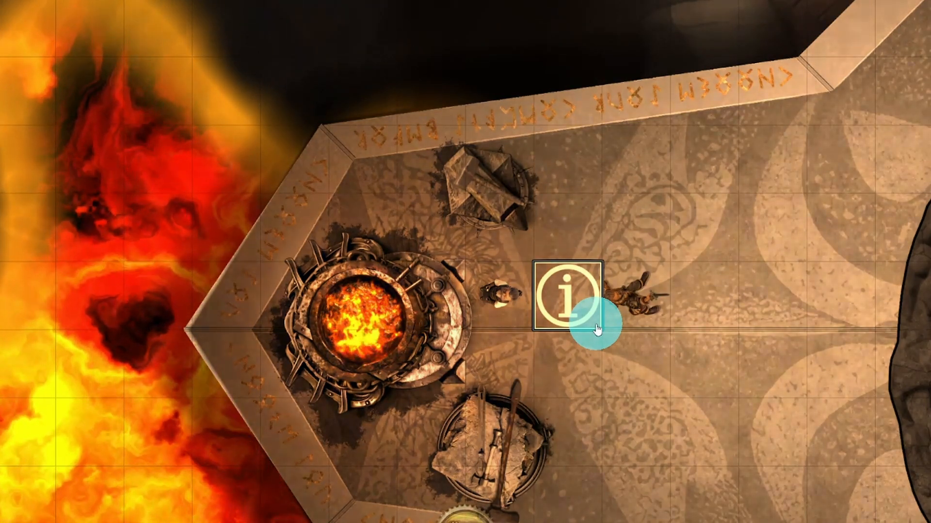
pyautogui.scroll(3, 650, 358)
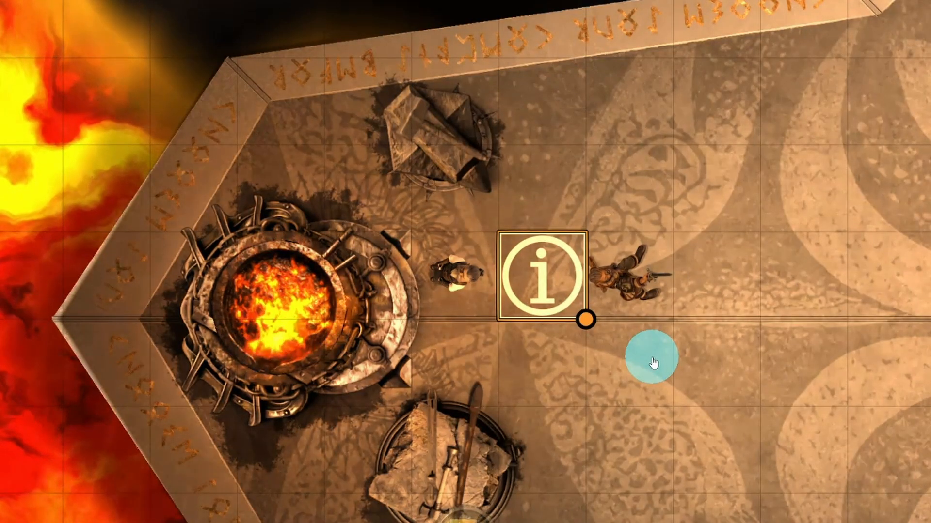
pyautogui.doubleClick(556, 252)
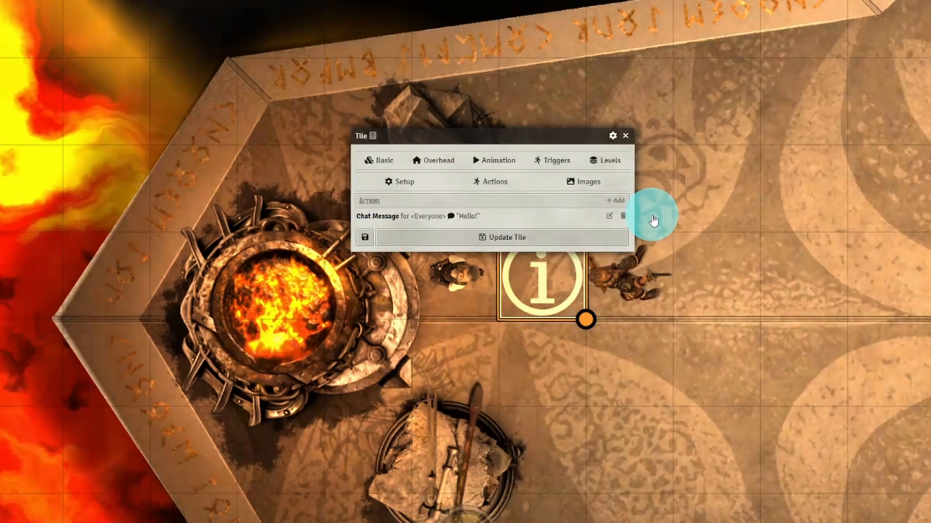
pyautogui.click(612, 203)
pyautogui.click(444, 262)
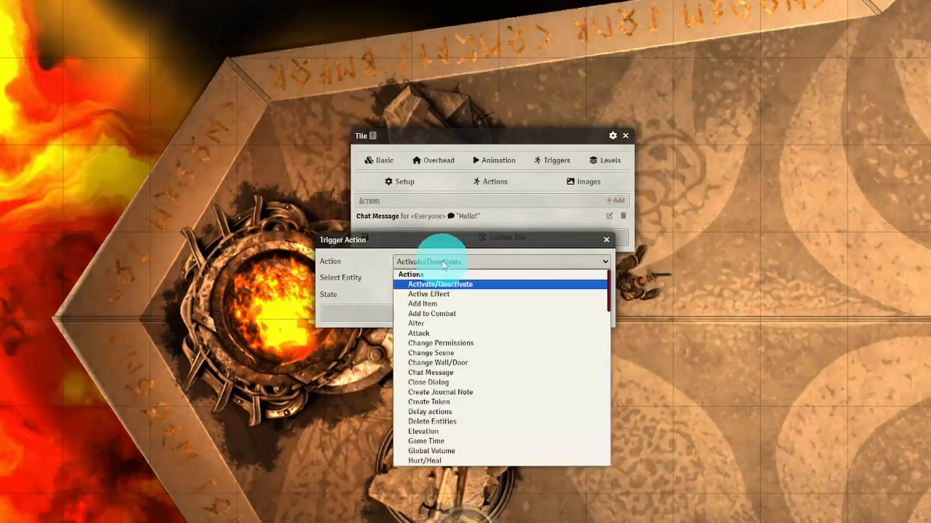
pyautogui.scroll(-10, 519, 349)
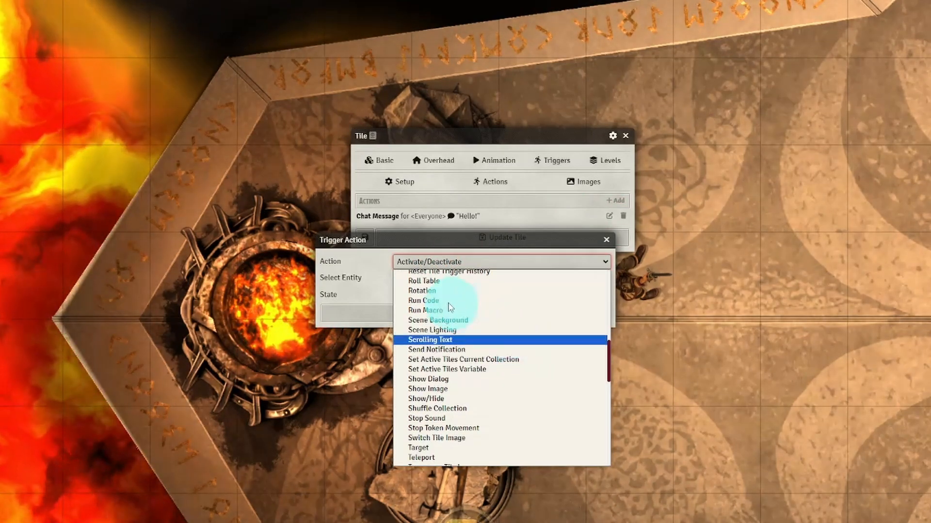
pyautogui.click(467, 289)
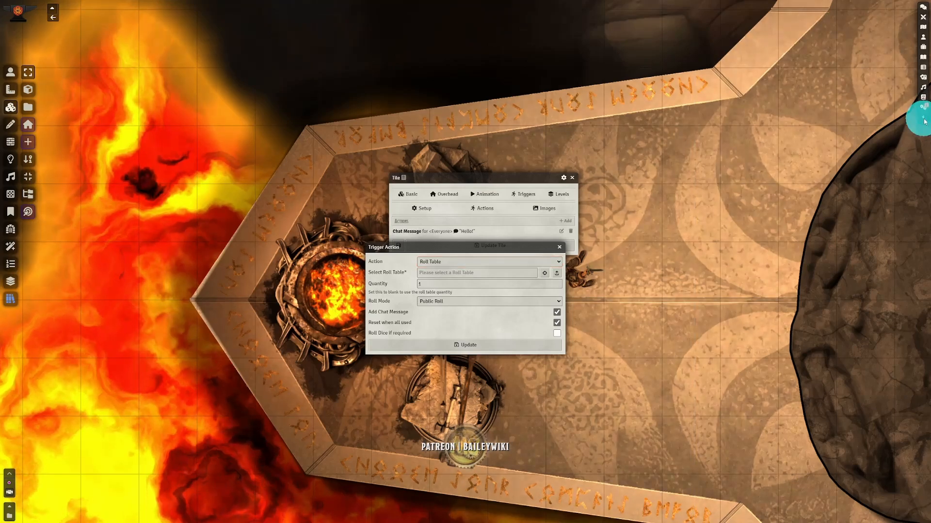
# Pick Blacksmith Chatter - Approach from the NPC Chatter folder as the action's roll table and turn off Add Chat Message.
pyautogui.click(924, 120)
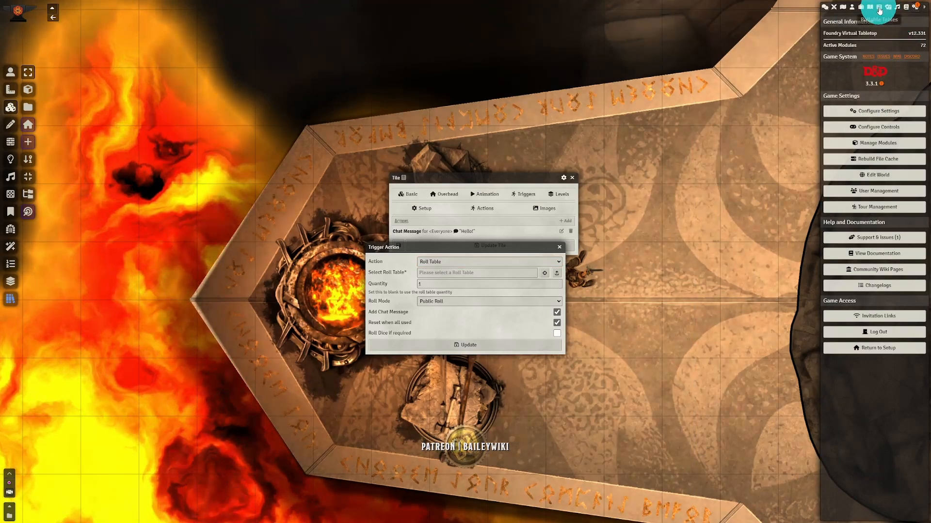
pyautogui.click(879, 7)
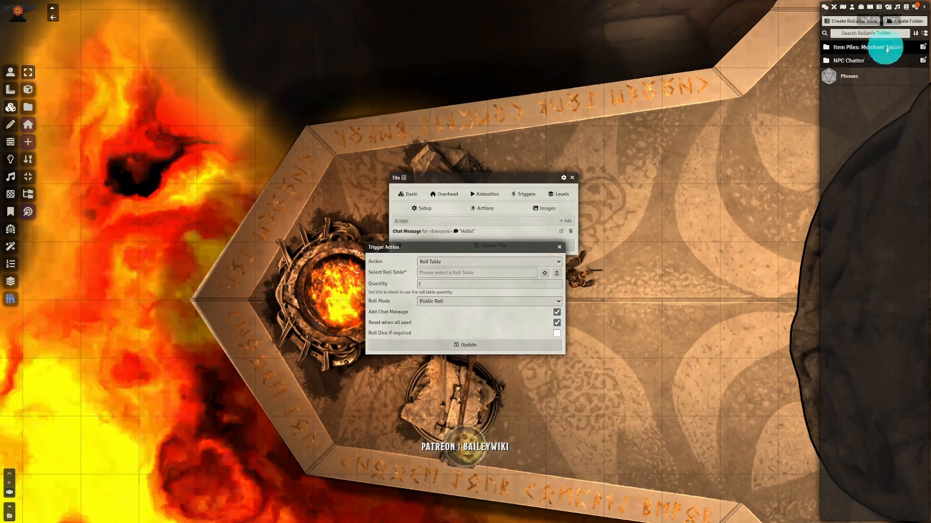
pyautogui.click(865, 62)
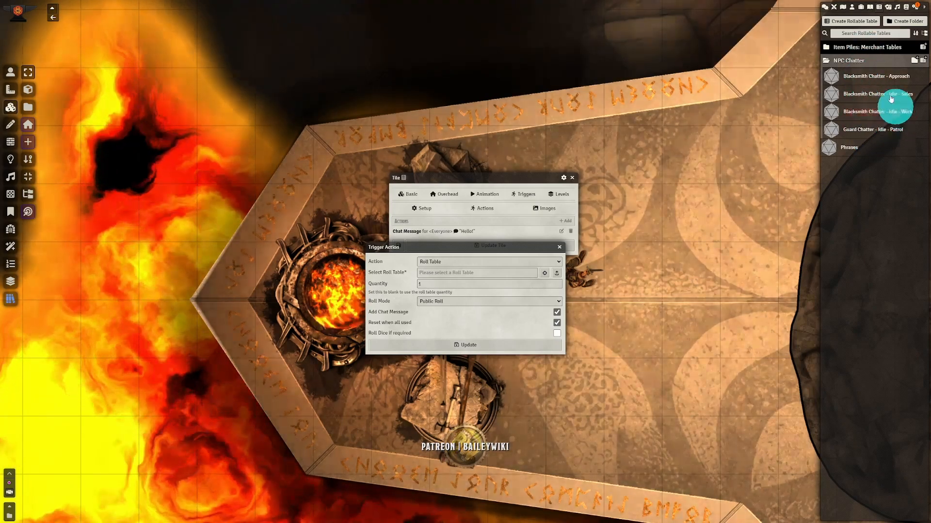
pyautogui.click(544, 275)
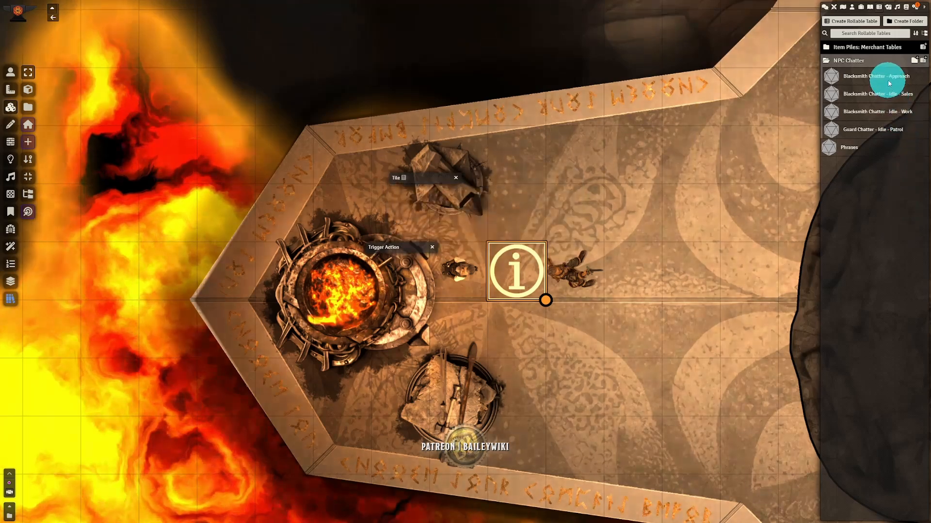
pyautogui.click(903, 79)
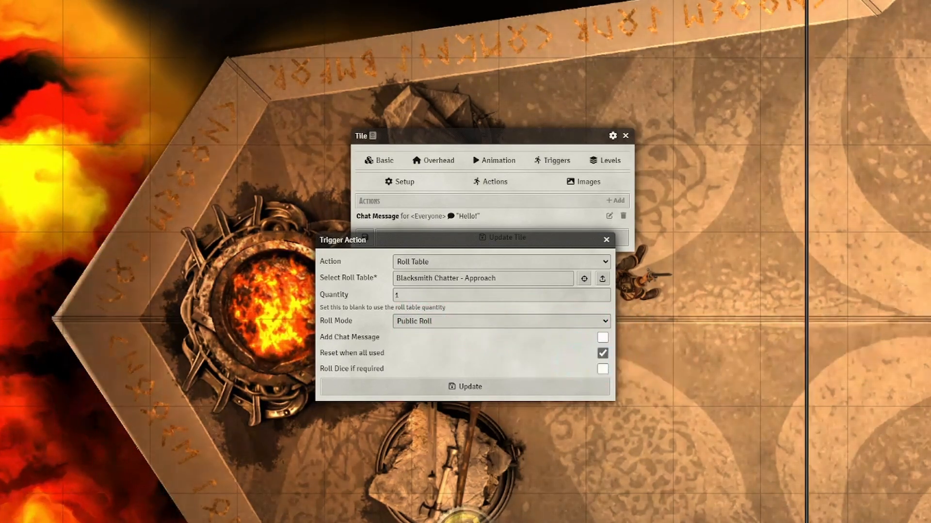
# Save the Roll Table action and reorder it above the Chat Message action.
pyautogui.click(432, 390)
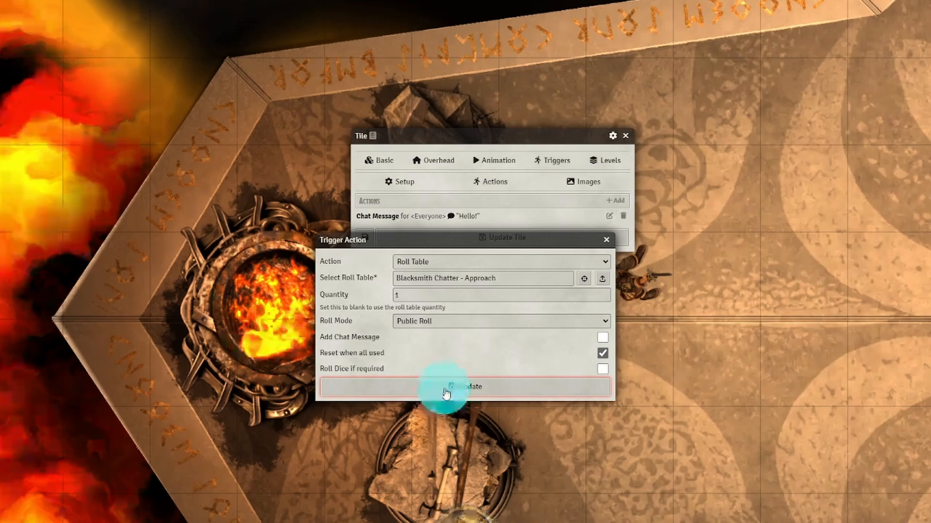
pyautogui.click(446, 391)
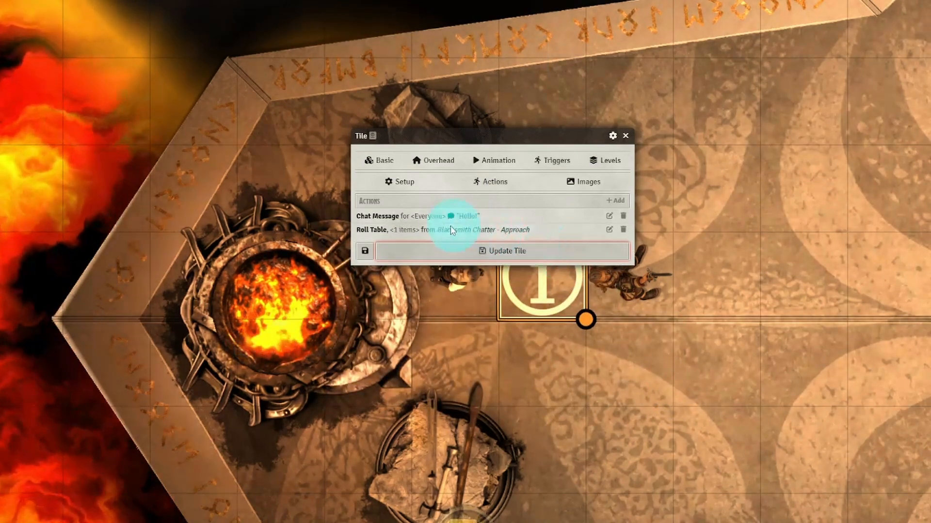
pyautogui.moveTo(451, 229); pyautogui.dragTo(406, 214)
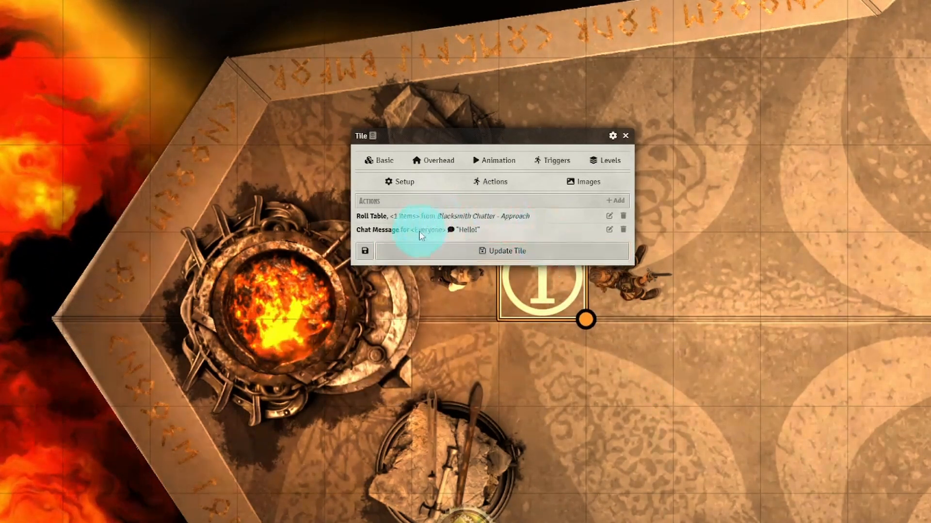
# Replace the Chat Message action's text with {{{value.text.[0]}}} and save the action.
pyautogui.click(609, 229)
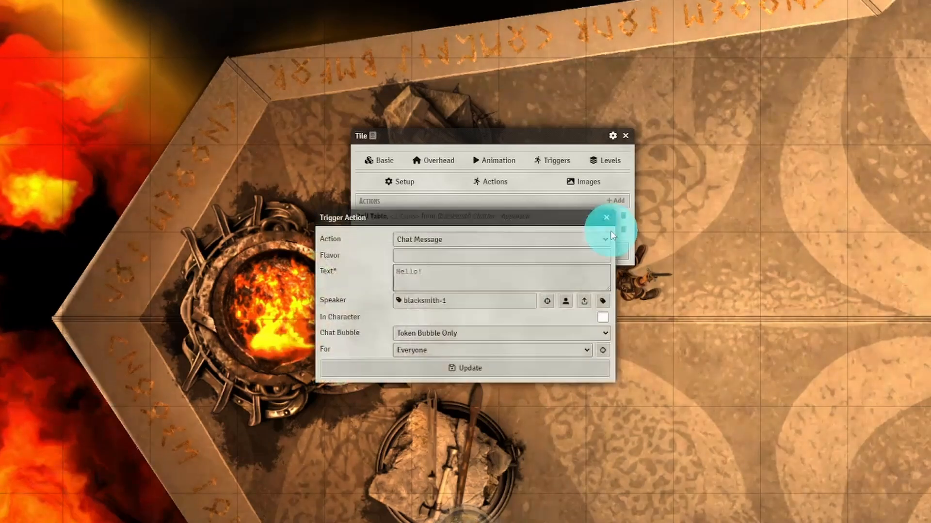
pyautogui.moveTo(441, 281); pyautogui.dragTo(353, 275)
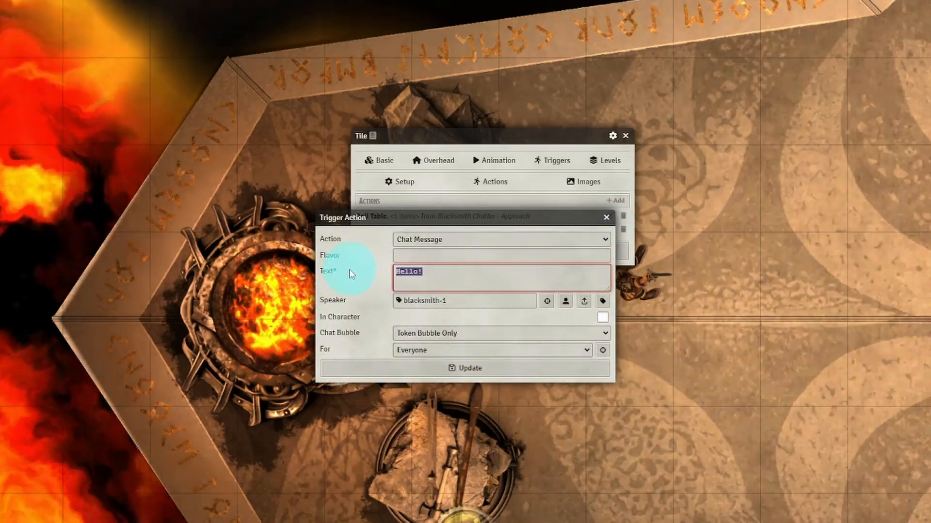
pyautogui.write('{{')
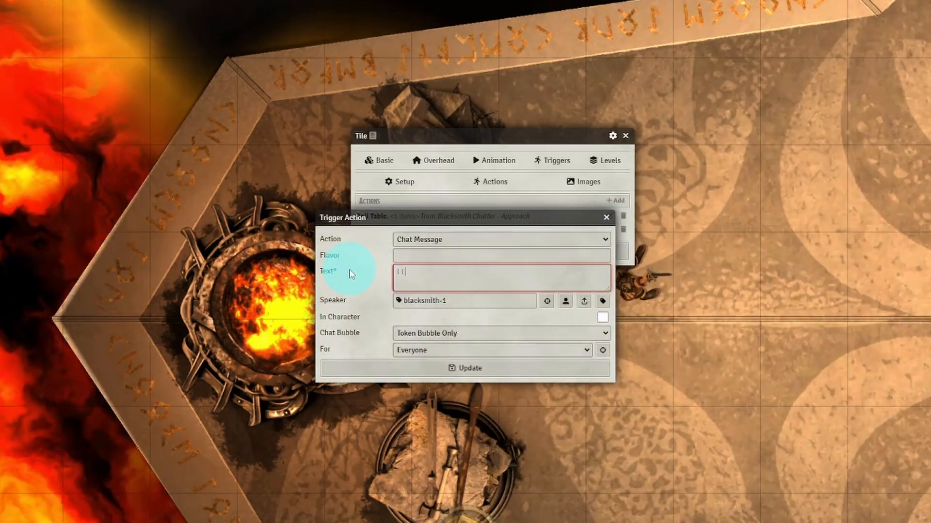
pyautogui.write('{va')
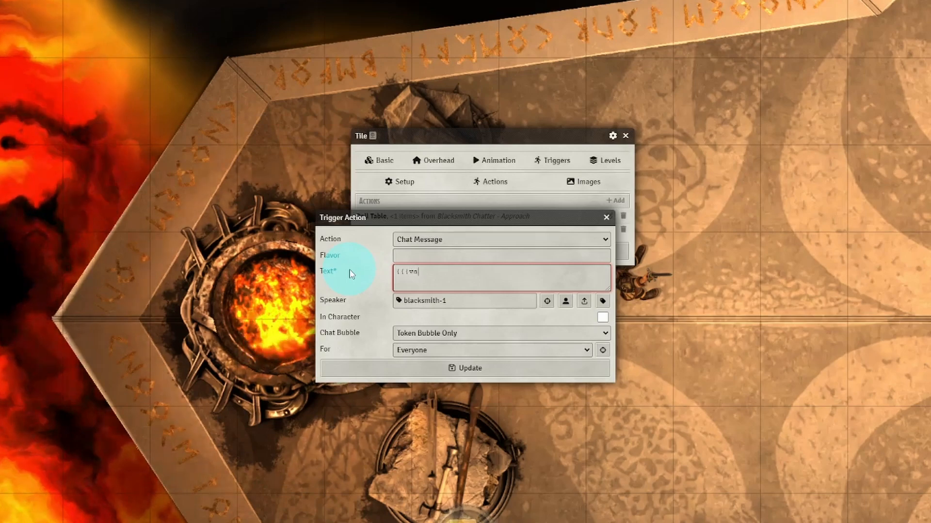
pyautogui.write('lue.text.')
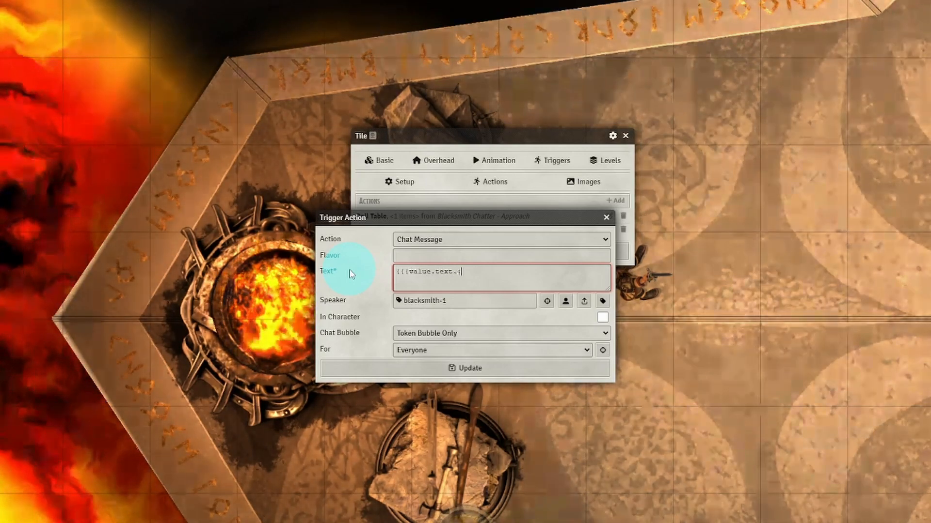
pyautogui.write('[0')
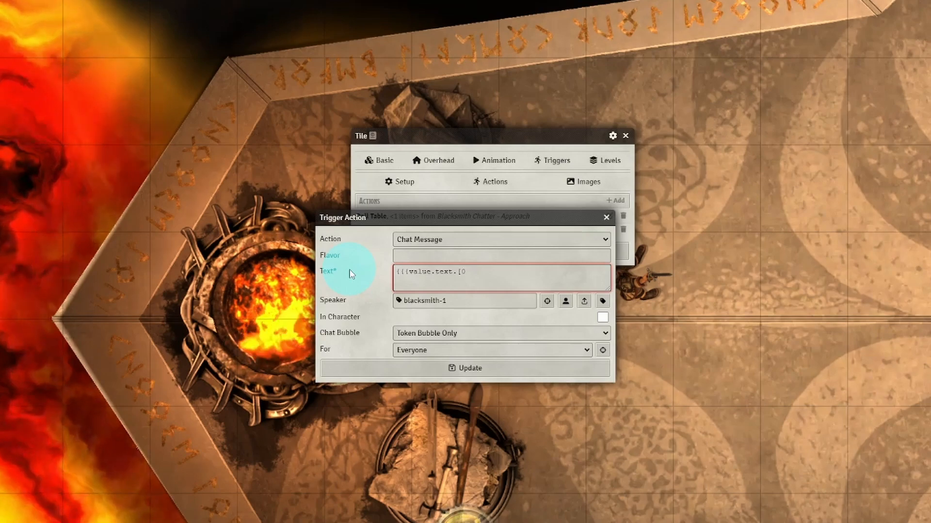
pyautogui.write(']}}')
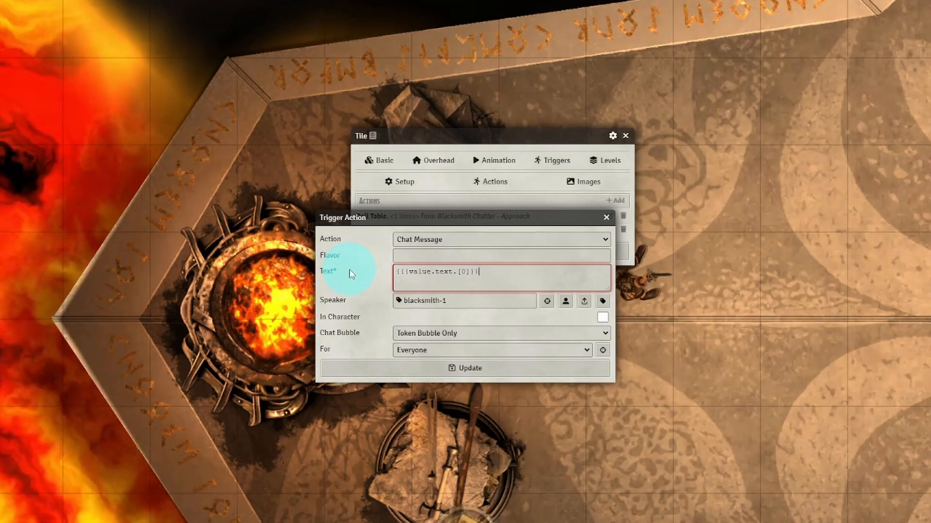
pyautogui.write('}')
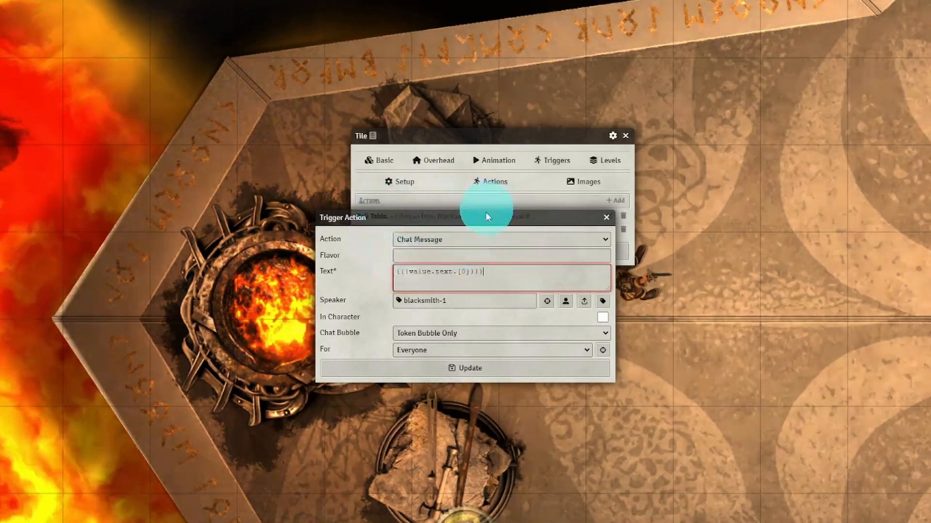
pyautogui.moveTo(480, 217); pyautogui.dragTo(493, 293)
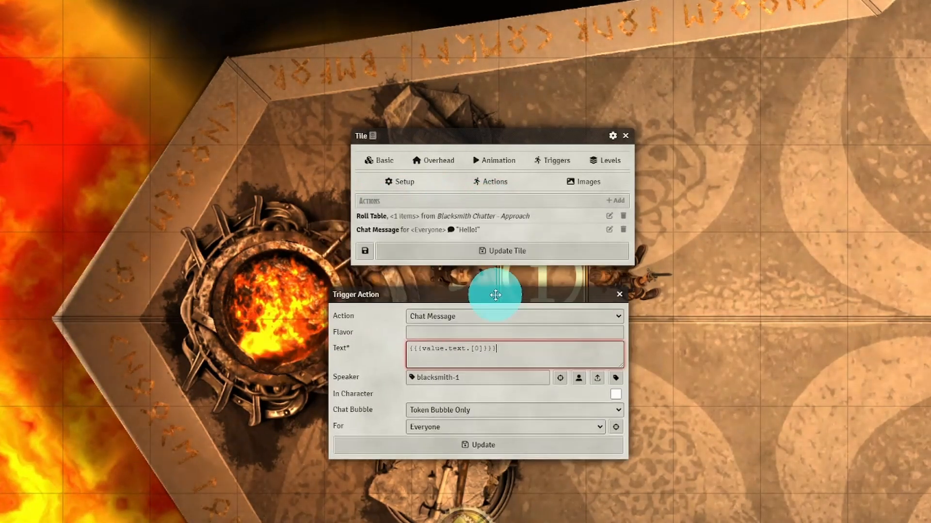
pyautogui.click(497, 447)
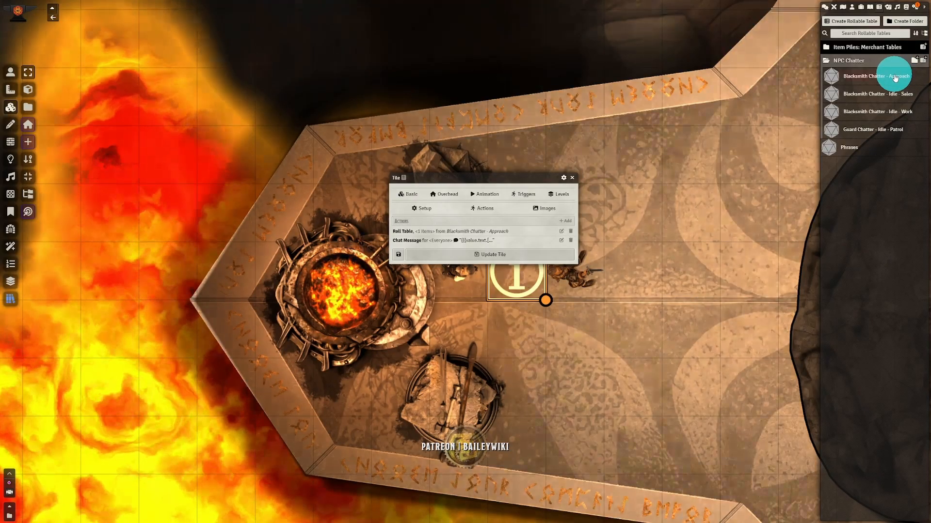
# Review the phrases in the Blacksmith Chatter - Approach table, close it without changes, and update the tile.
pyautogui.click(896, 78)
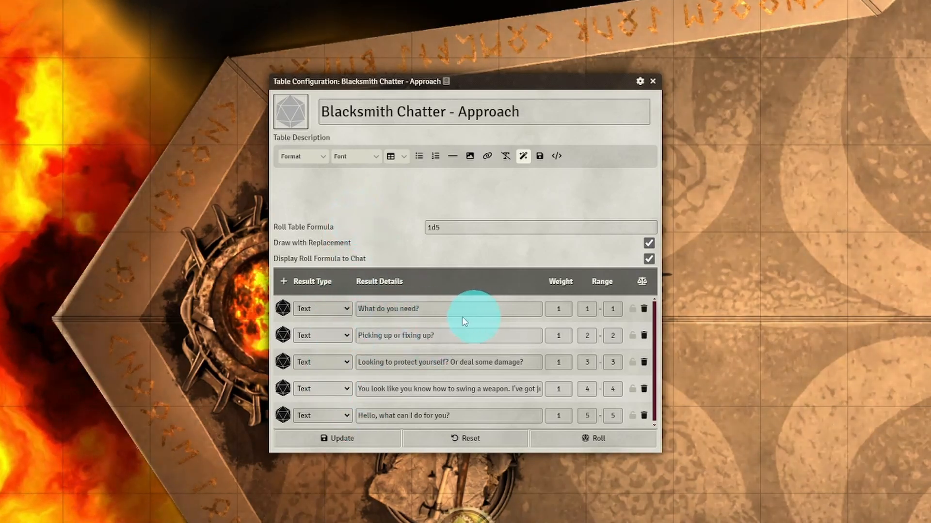
pyautogui.moveTo(364, 308); pyautogui.dragTo(474, 309)
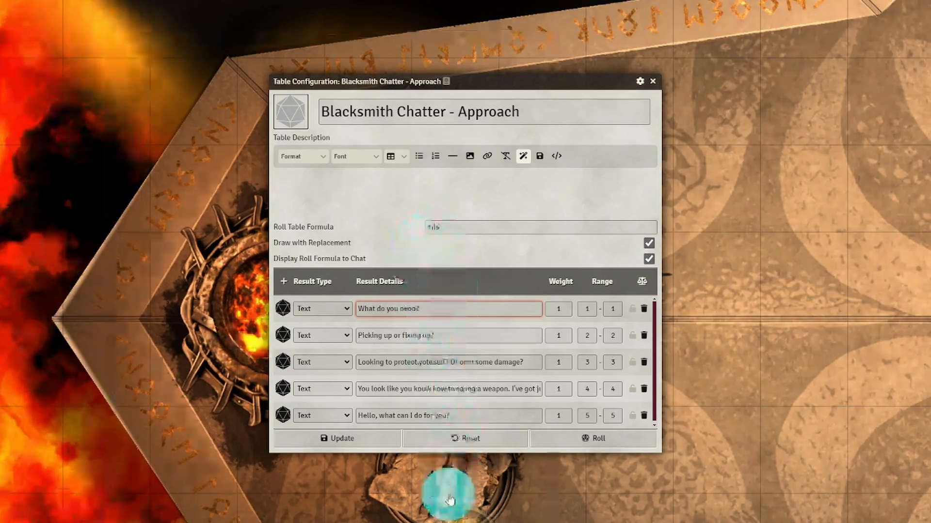
pyautogui.click(653, 82)
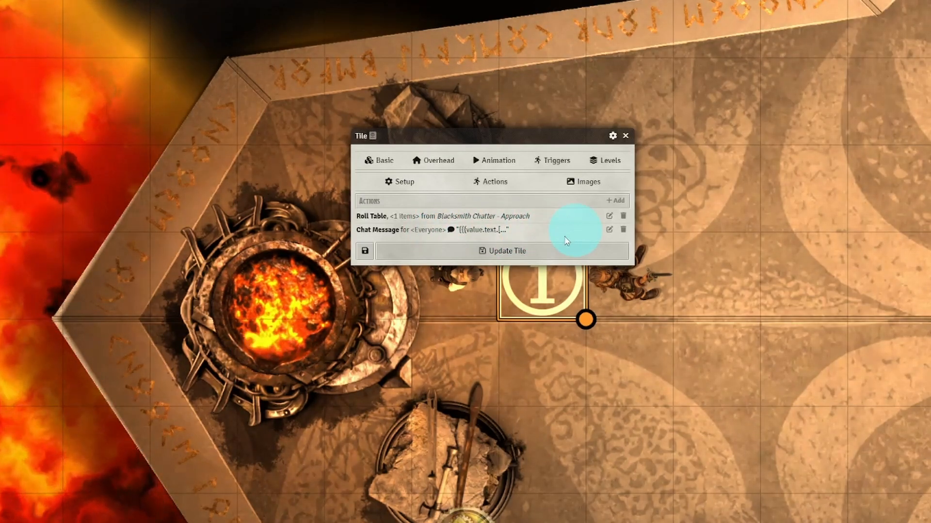
pyautogui.click(505, 250)
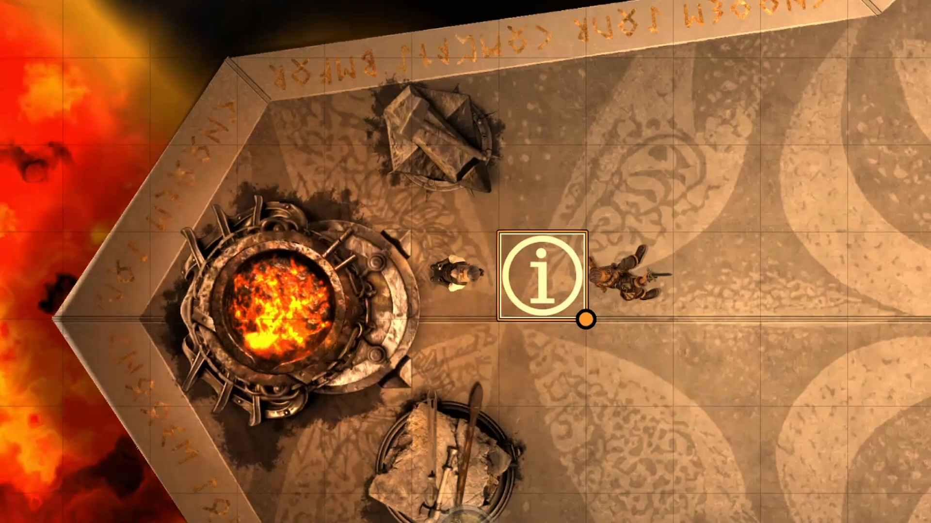
# Move the player character's token on and off the information tile repeatedly to test the blacksmith's random chatter.
pyautogui.click(628, 279)
pyautogui.press('Left')
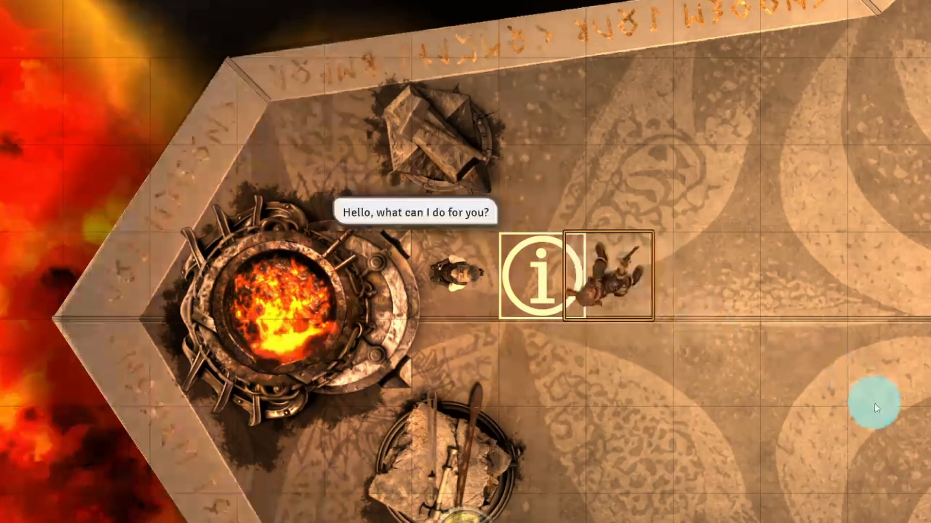
pyautogui.press('Right')
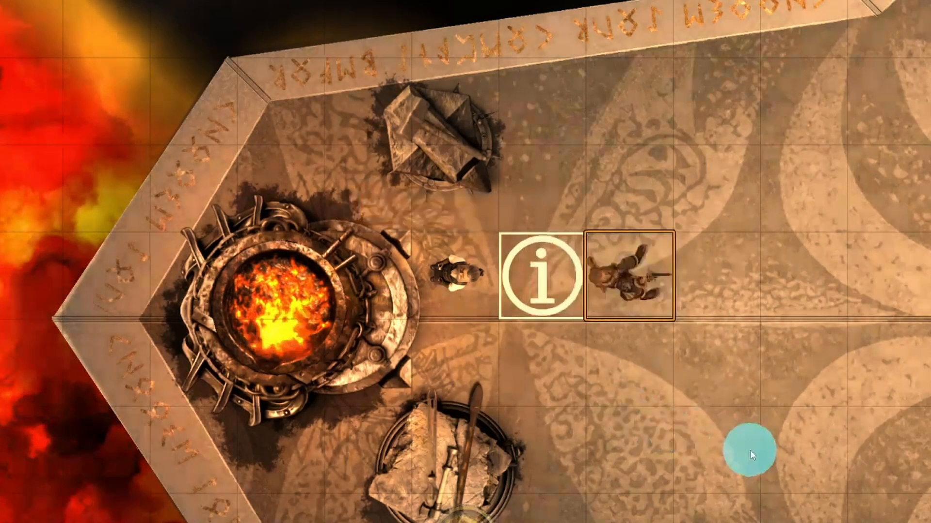
pyautogui.press('Left')
pyautogui.press('Right')
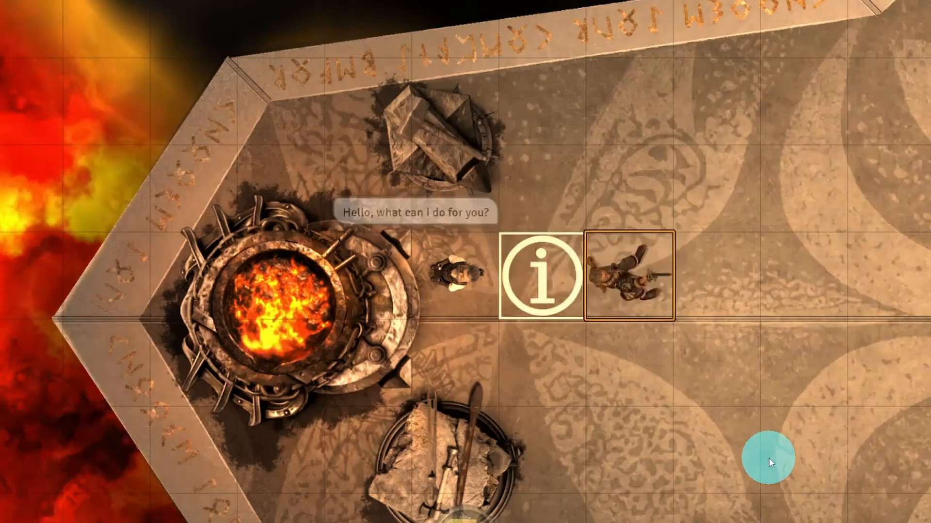
pyautogui.press('Left')
pyautogui.press('Right')
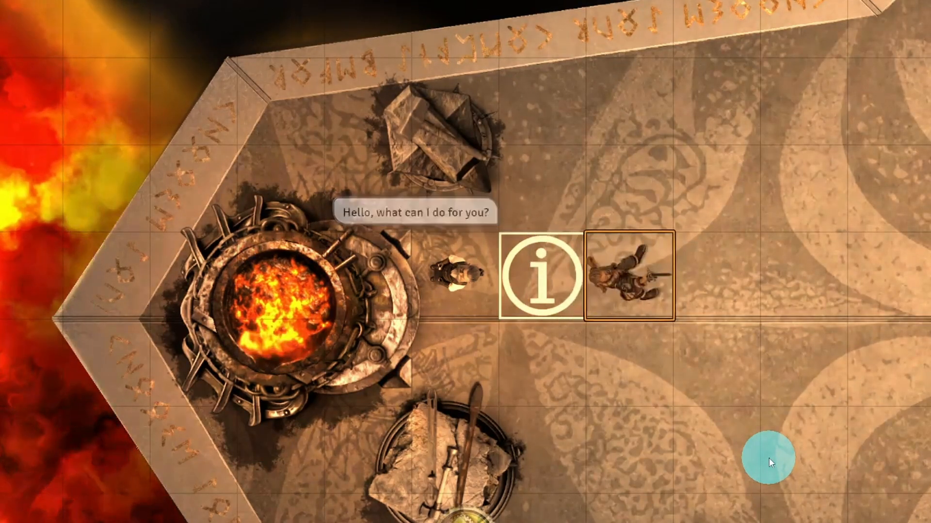
pyautogui.press('Left')
pyautogui.press('Right')
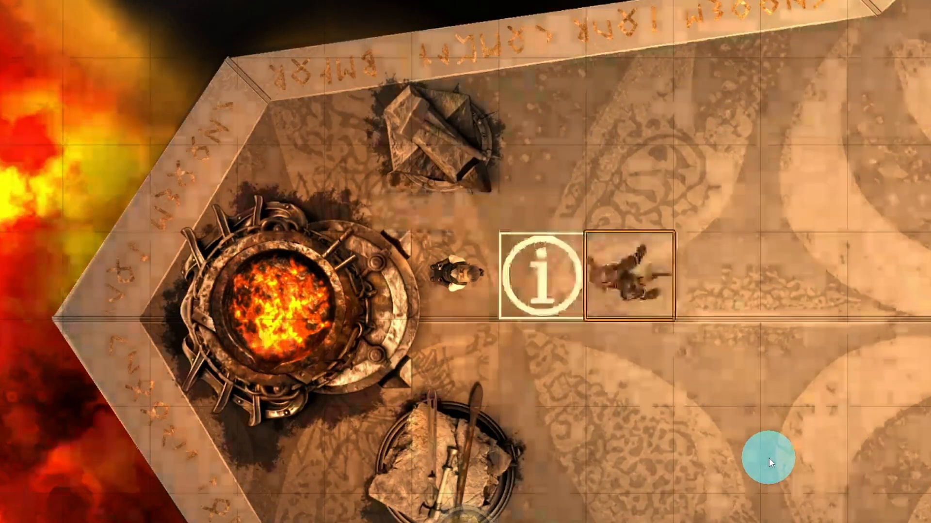
pyautogui.press('Left')
pyautogui.press('Right')
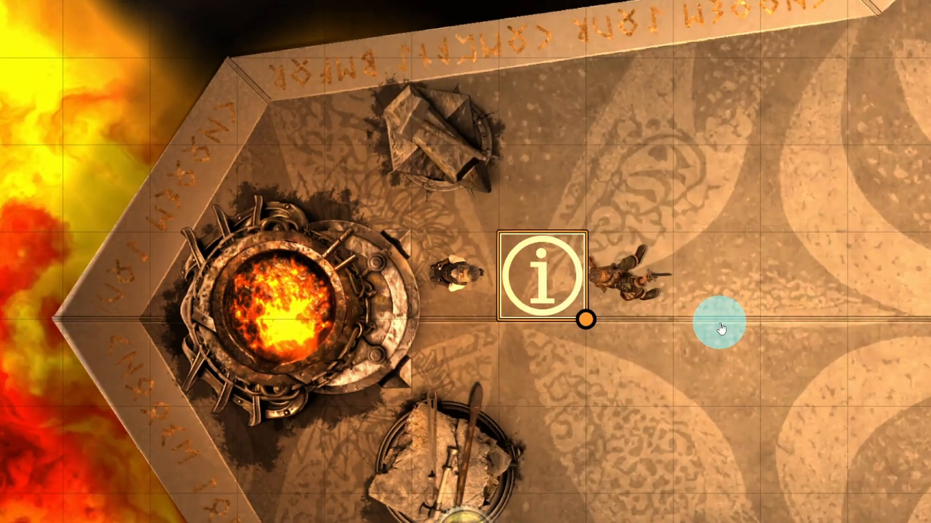
# Set Restricted Tokens to Only Player Tokens in the information tile's trigger setup.
pyautogui.doubleClick(521, 267)
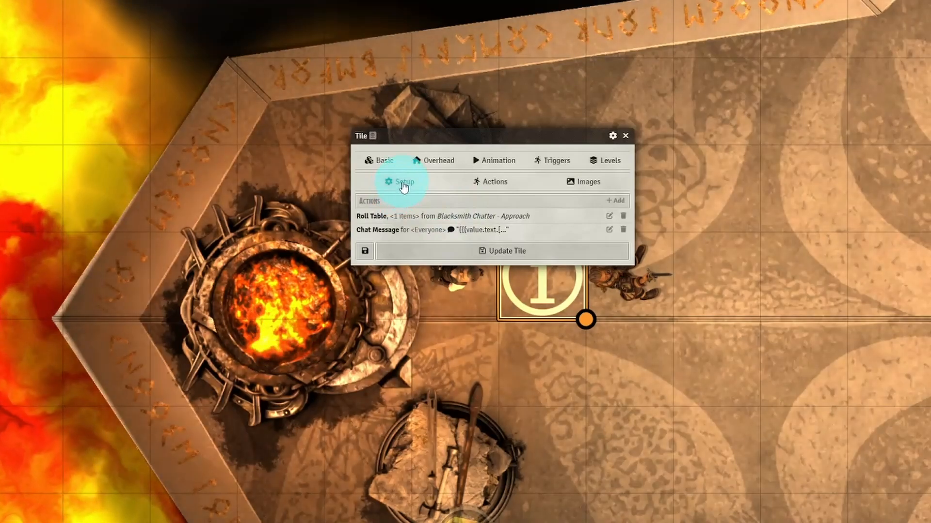
pyautogui.click(397, 190)
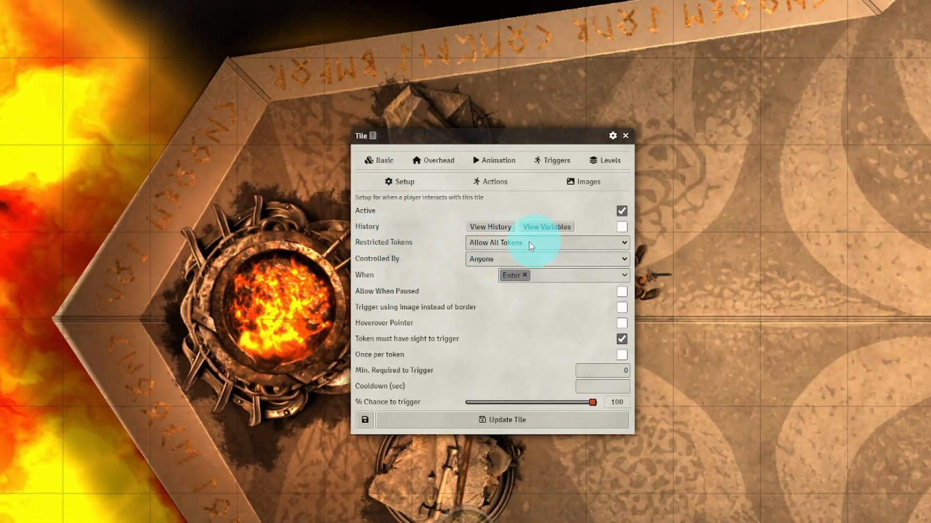
pyautogui.click(554, 241)
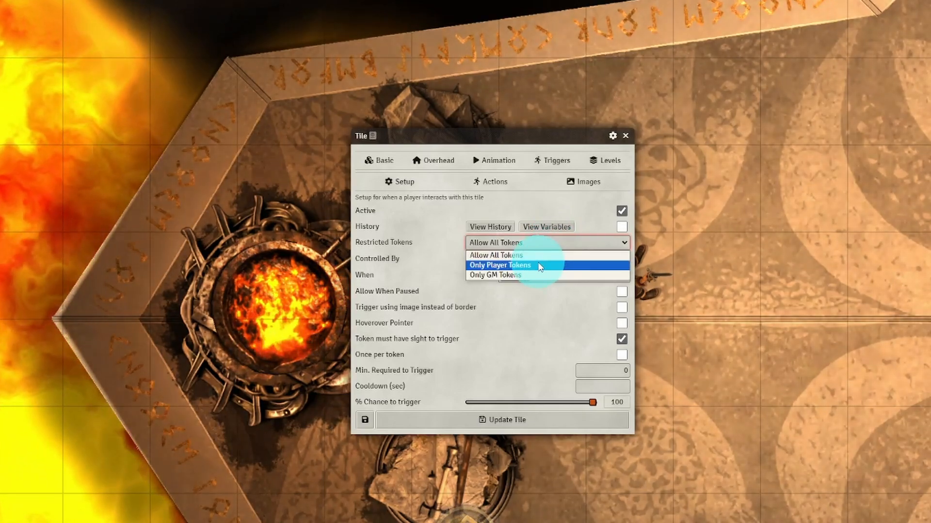
pyautogui.click(537, 265)
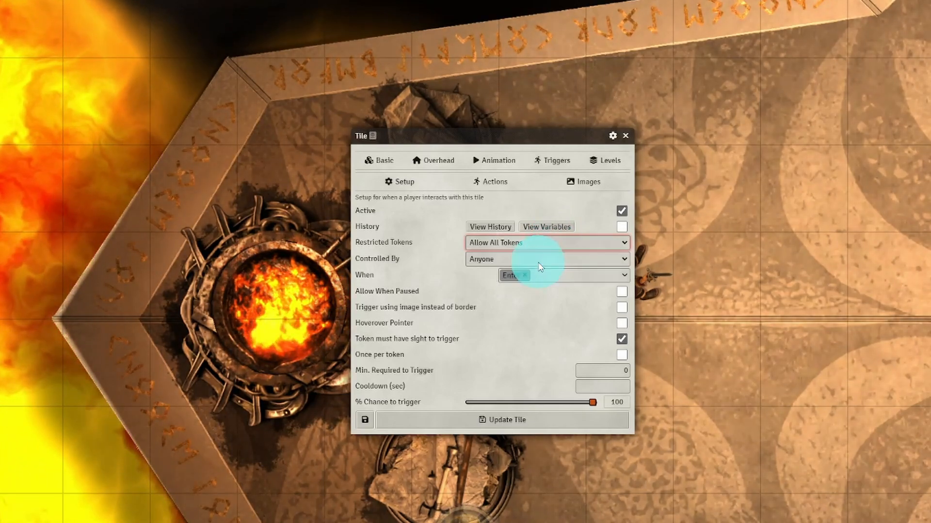
# Review the tile's actions and the Blacksmith Chatter - Approach table without changing them, and update the tile.
pyautogui.click(502, 185)
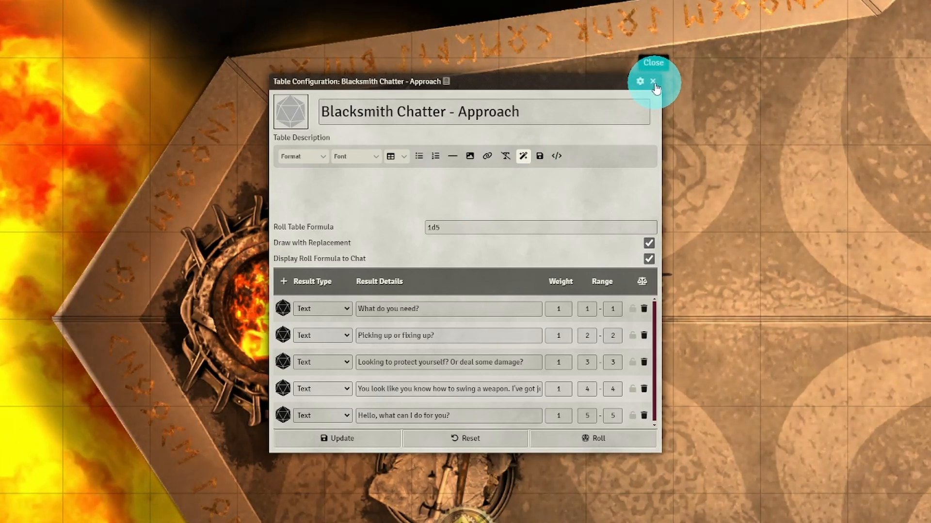
pyautogui.click(654, 81)
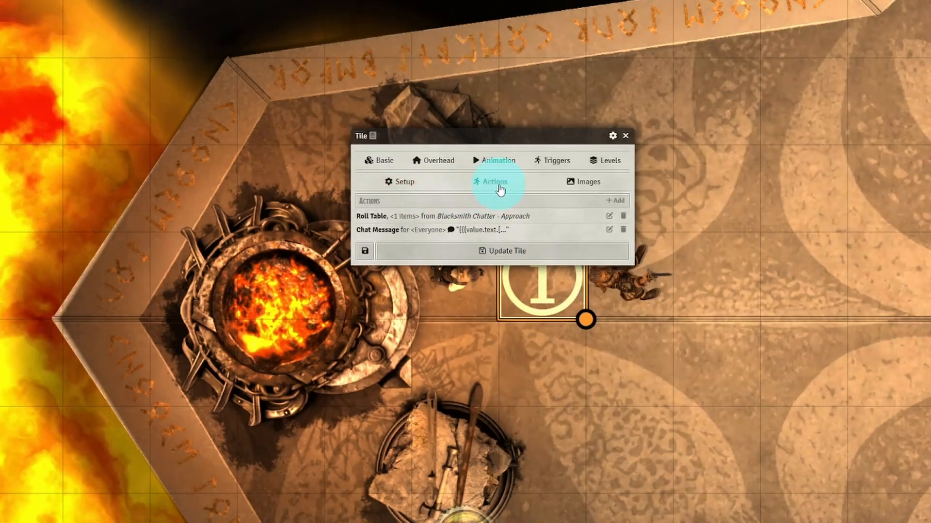
pyautogui.click(401, 182)
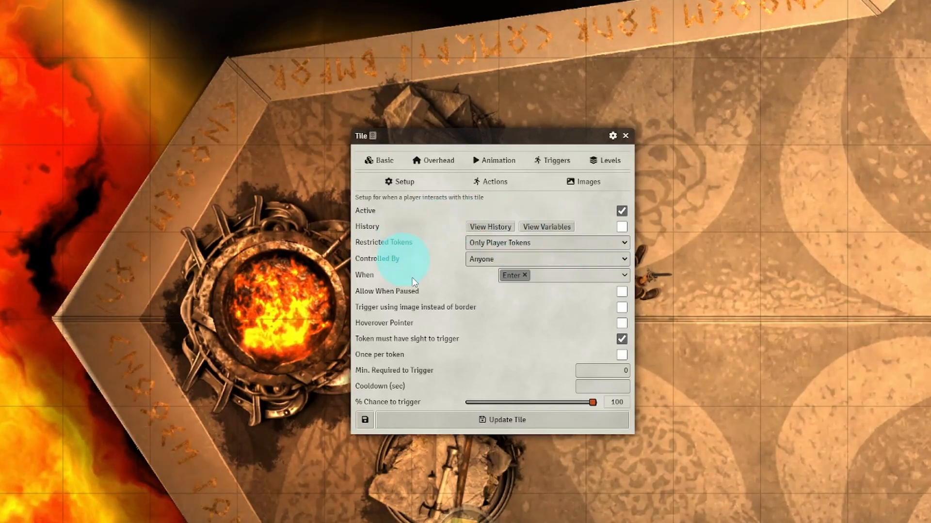
pyautogui.click(542, 424)
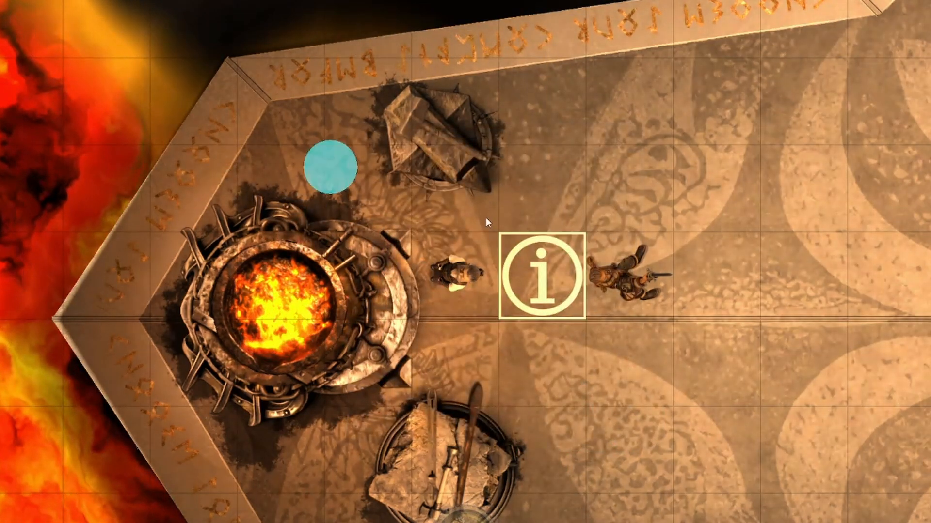
# Test the tile's token restriction by moving the player character's token and the blacksmith's token onto it in turn.
pyautogui.moveTo(633, 274); pyautogui.dragTo(542, 274)
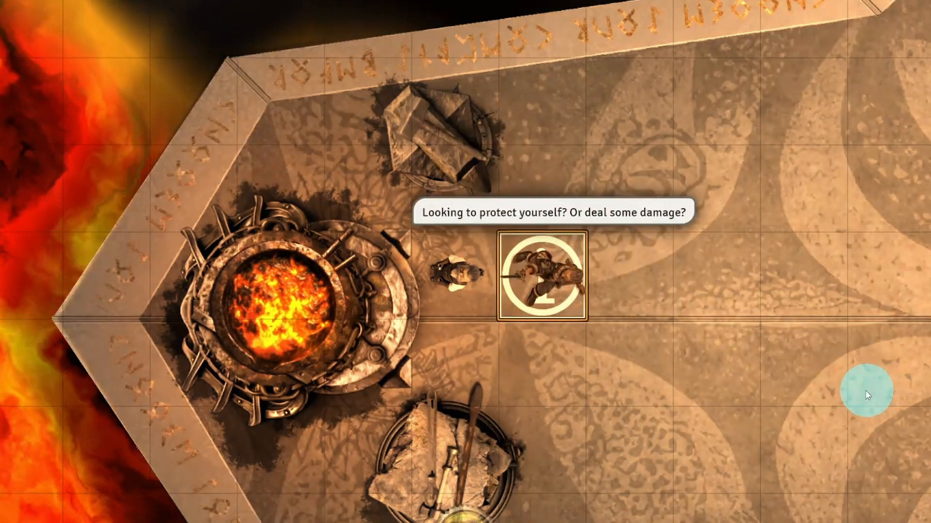
pyautogui.click(479, 303)
pyautogui.press('Right')
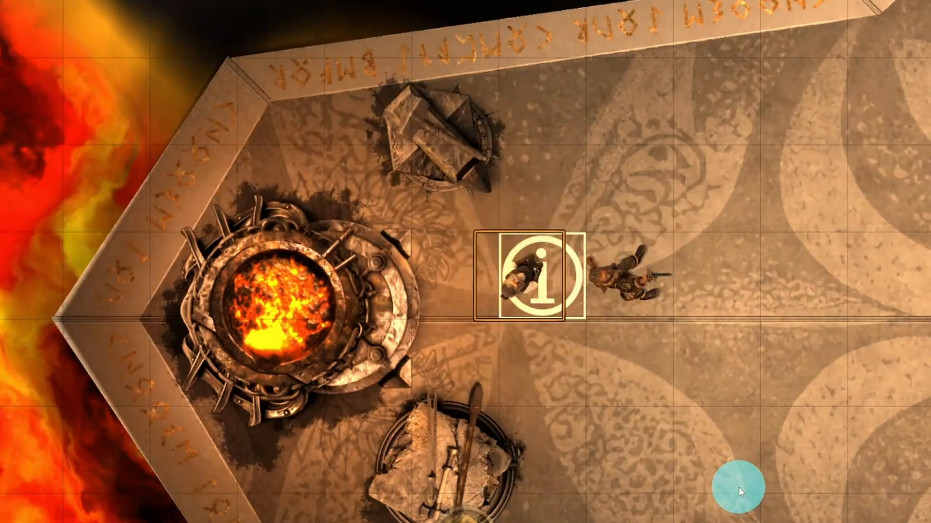
pyautogui.press('Left')
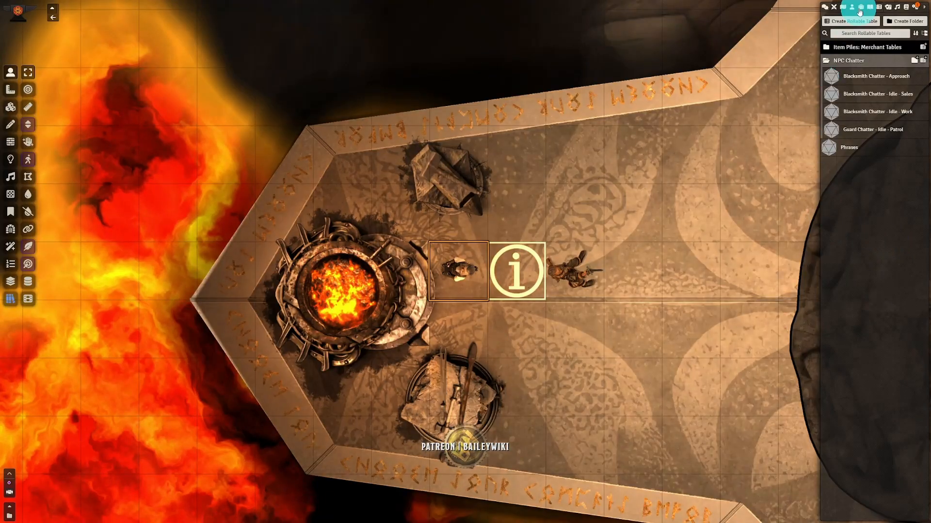
# Set the player character actor's ownership to None for All Players and Owner for Player1, and save the changes.
pyautogui.click(852, 7)
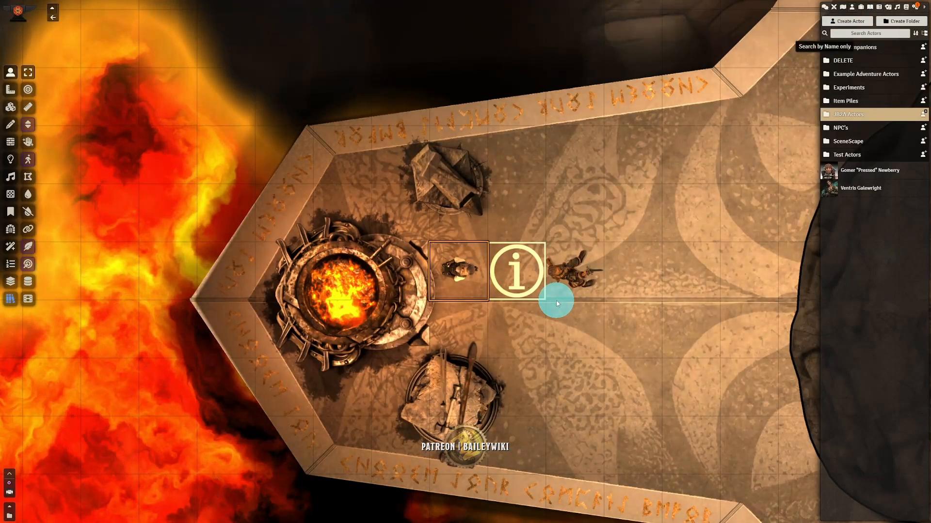
pyautogui.rightClick(866, 190)
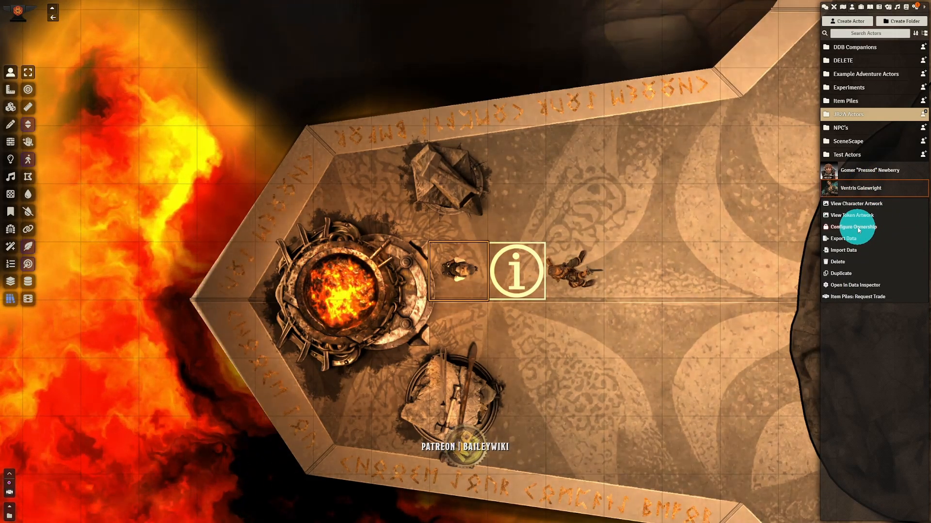
pyautogui.click(858, 228)
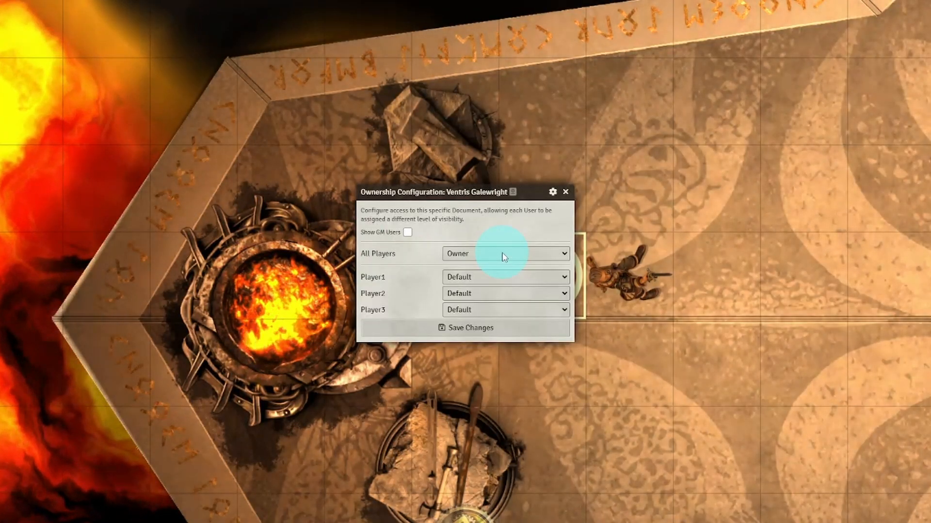
pyautogui.click(503, 255)
pyautogui.click(492, 268)
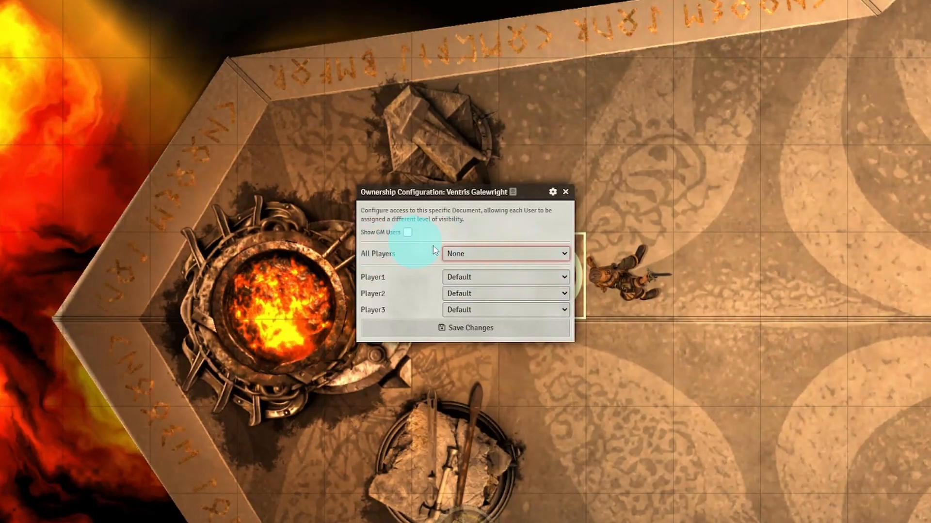
pyautogui.click(483, 276)
pyautogui.click(475, 330)
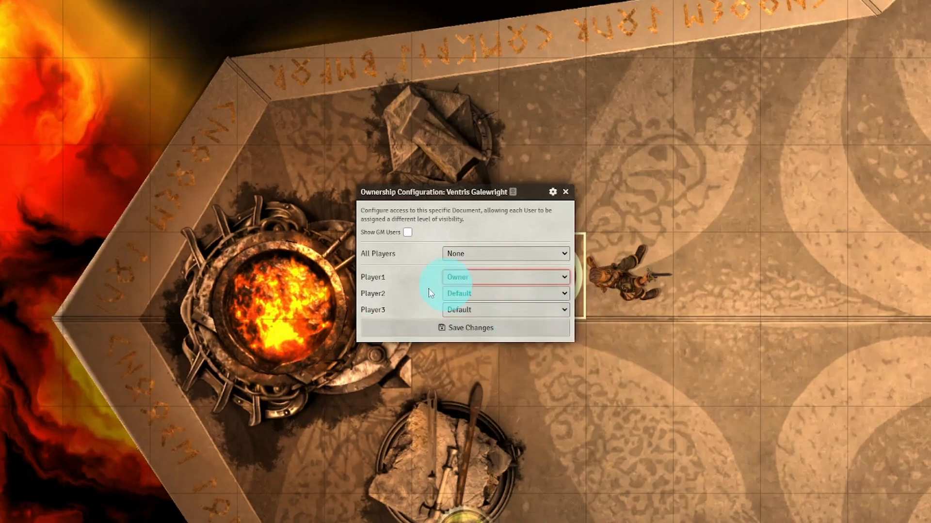
pyautogui.click(447, 335)
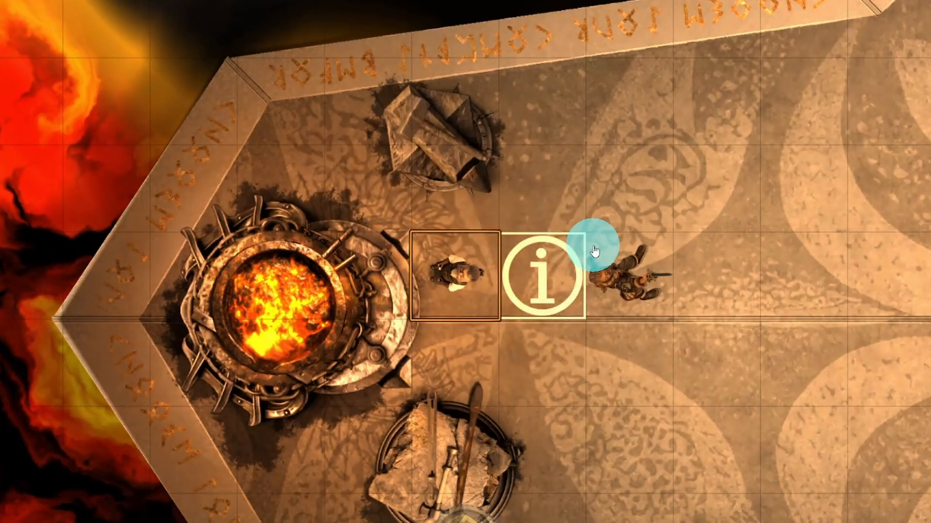
# Move the player character's token onto the information tile and back off to test it with the Player1 ownership.
pyautogui.moveTo(593, 251); pyautogui.dragTo(596, 257)
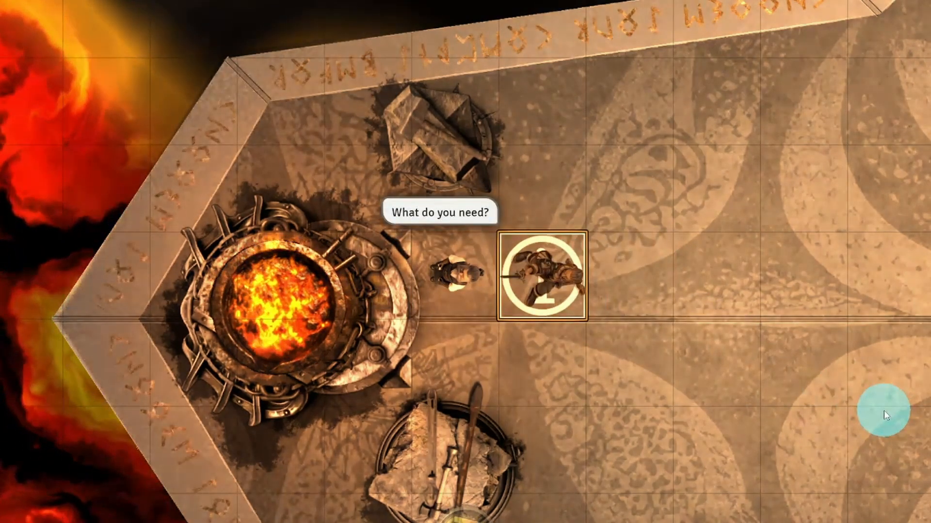
pyautogui.press('Right')
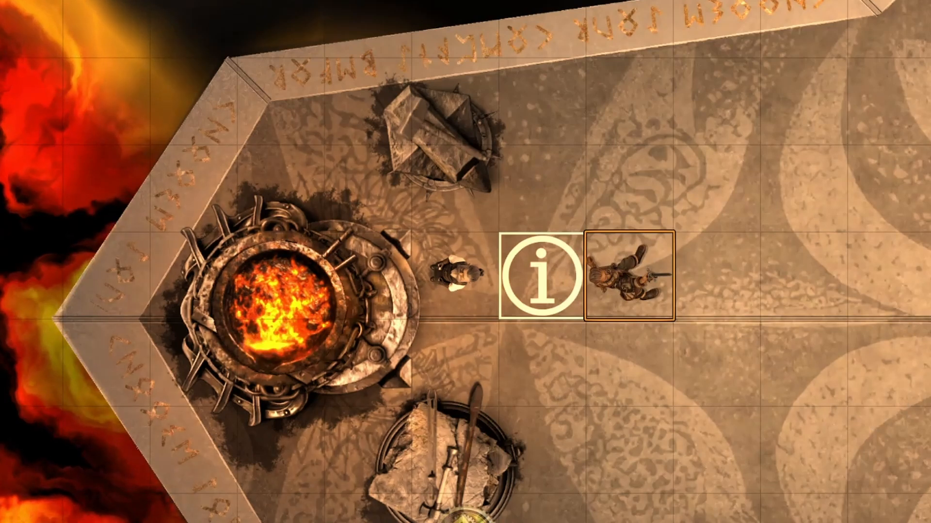
pyautogui.click(460, 289)
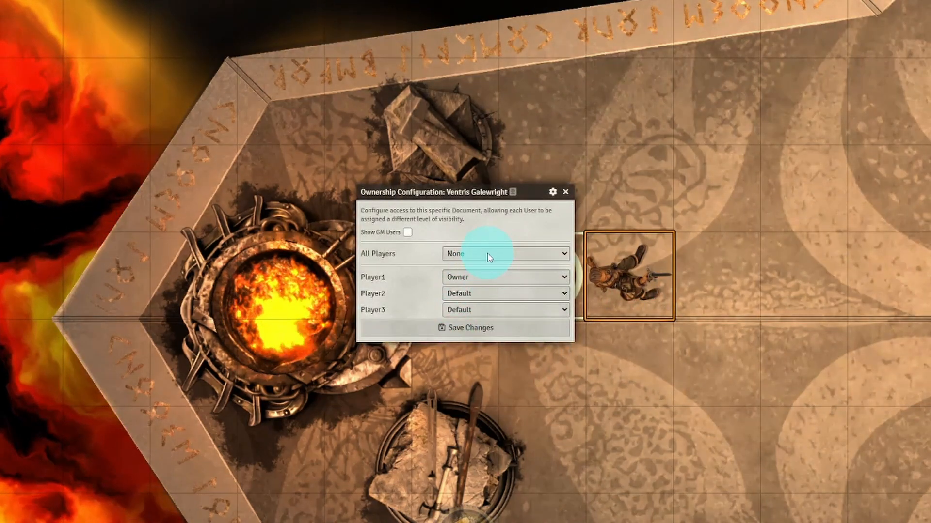
# Set the player character actor's ownership to Owner for All Players and Default for Player1, and save the changes.
pyautogui.click(487, 253)
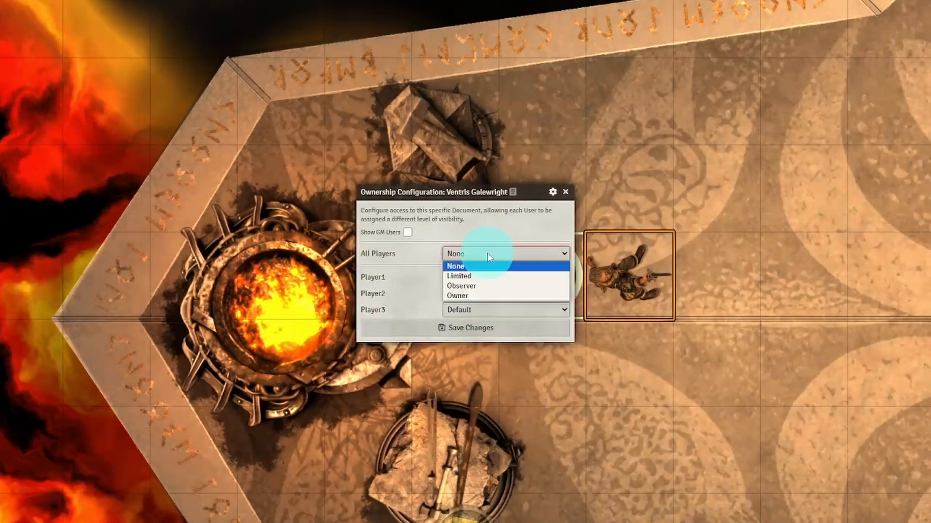
pyautogui.click(481, 297)
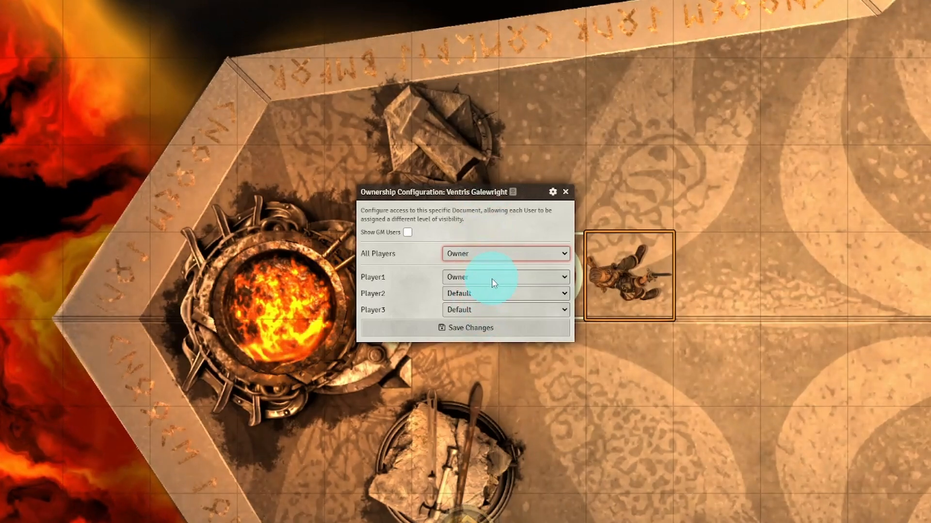
pyautogui.click(495, 280)
pyautogui.click(527, 288)
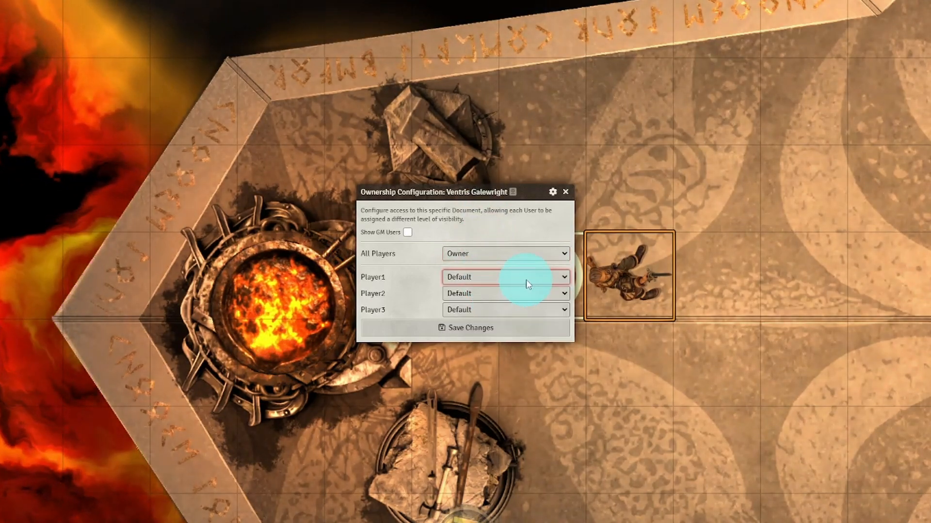
pyautogui.click(453, 329)
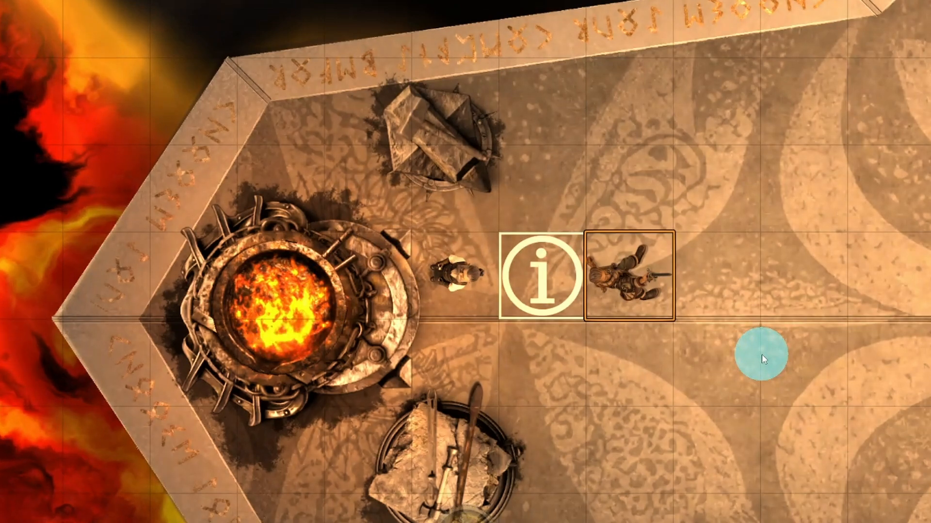
# Place the tile with four warning signs from the active-tiles folder on the floor near the player character's token, and close the image browser.
pyautogui.click(711, 365)
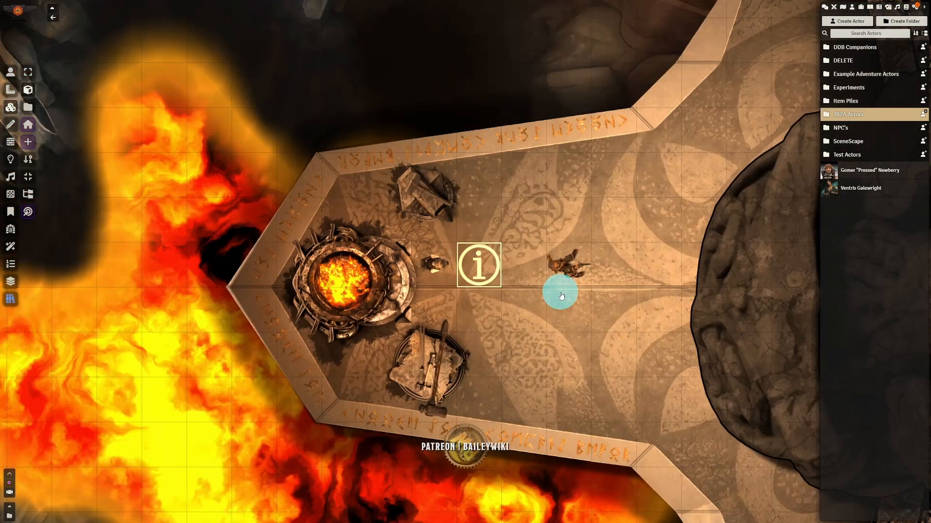
pyautogui.scroll(-6, 557, 291)
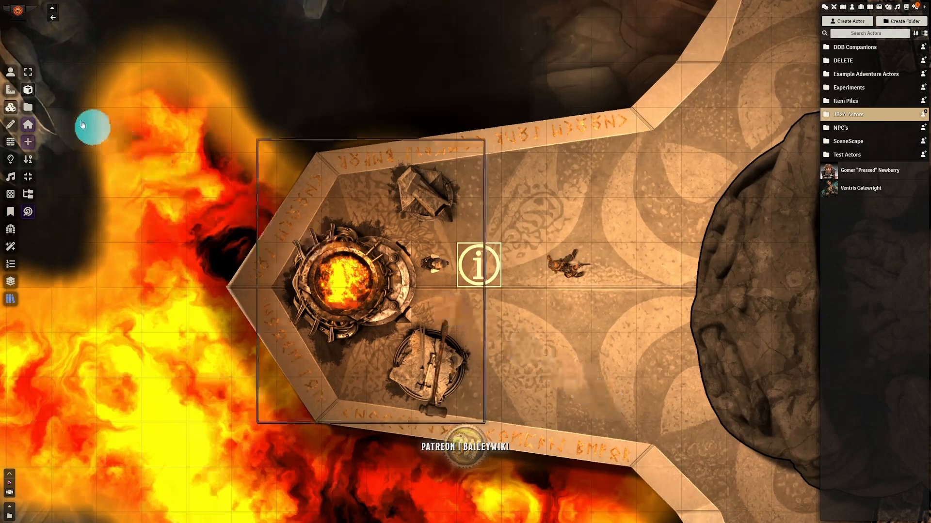
pyautogui.click(29, 108)
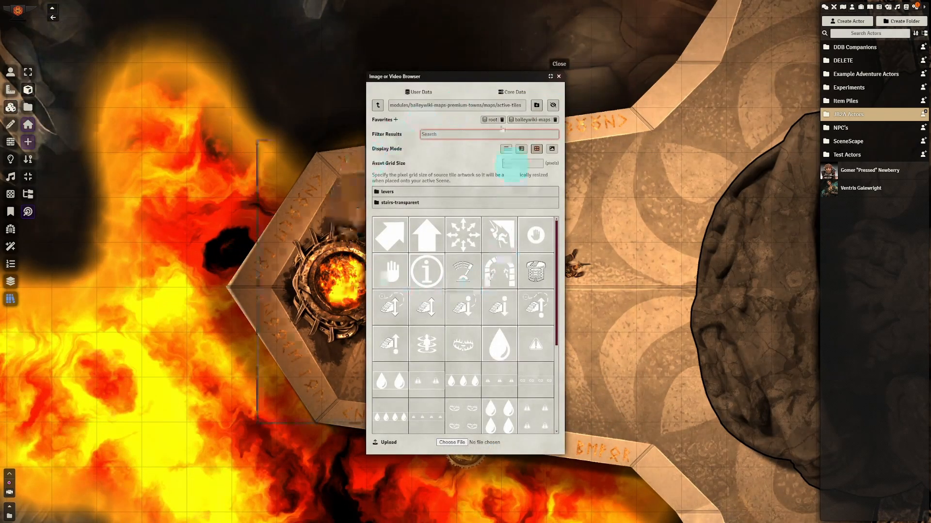
pyautogui.moveTo(474, 76); pyautogui.dragTo(231, 37)
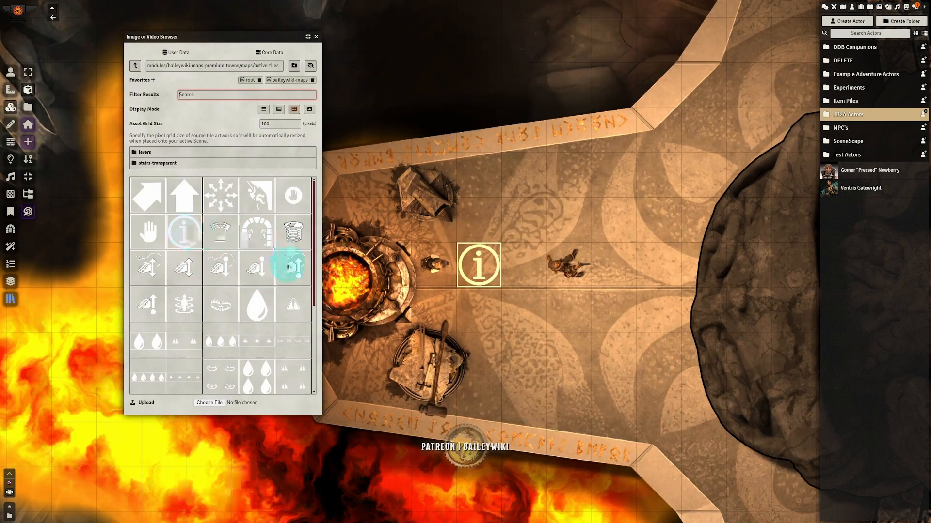
pyautogui.scroll(-5, 289, 267)
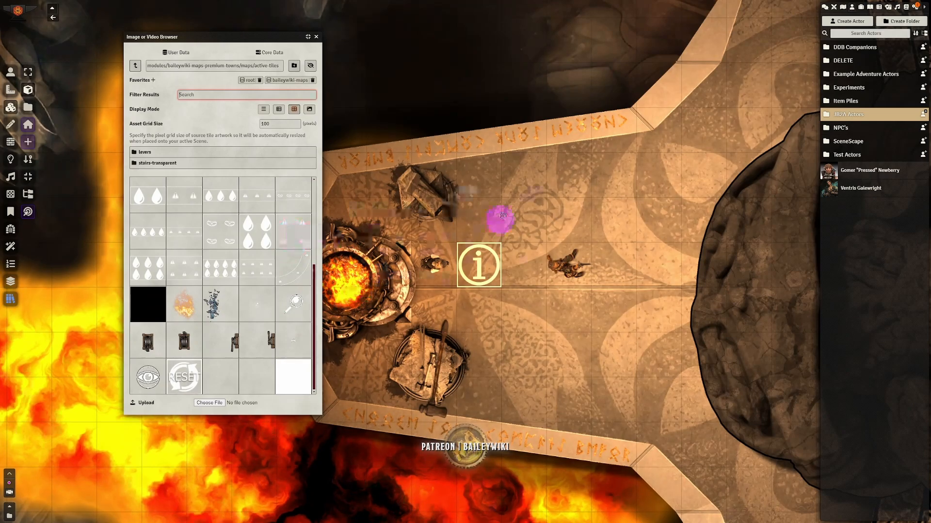
pyautogui.moveTo(558, 203); pyautogui.dragTo(565, 199)
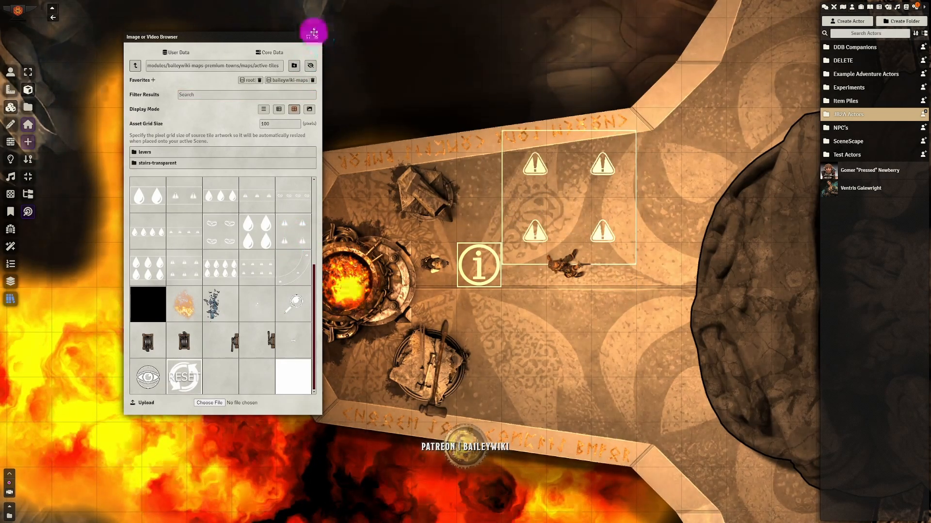
pyautogui.click(316, 36)
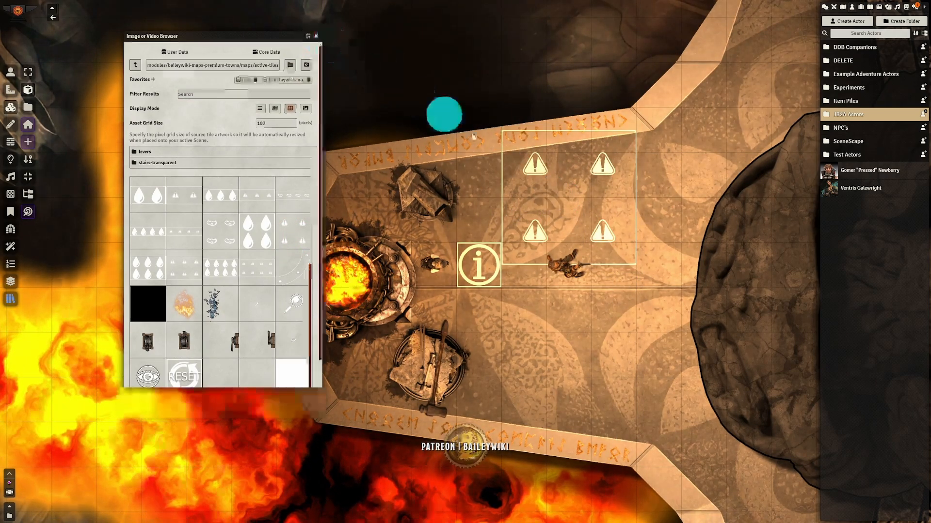
# Reposition the warning tile beside the blacksmith's area and enlarge it to 600 by 800 pixels so it covers the surrounding floor.
pyautogui.moveTo(550, 192); pyautogui.dragTo(546, 166)
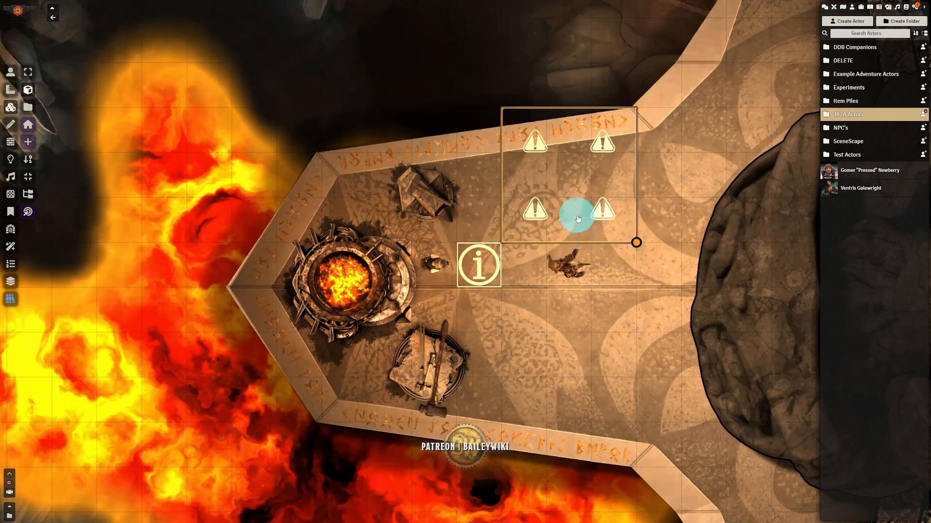
pyautogui.moveTo(637, 243)
pyautogui.mouseDown()
pyautogui.moveTo(708, 312)
pyautogui.moveTo(632, 244)
pyautogui.mouseUp()
pyautogui.click(536, 192)
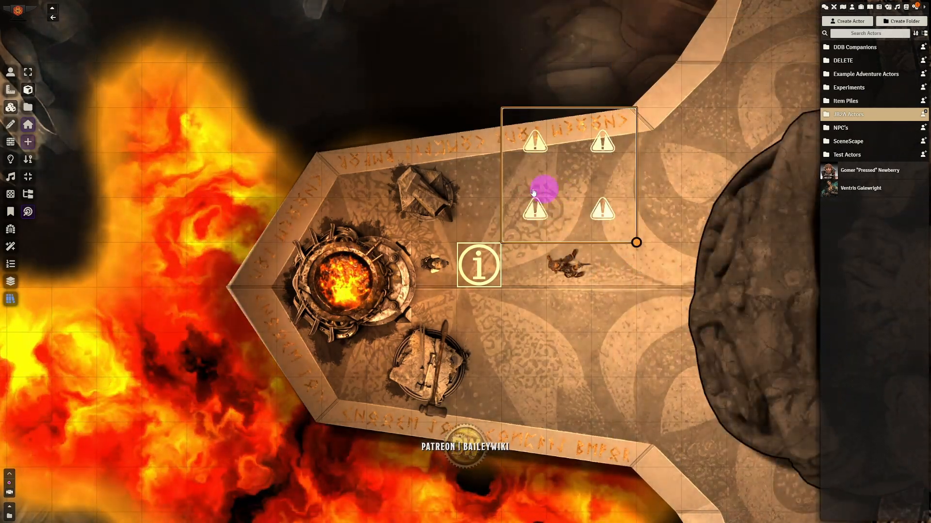
pyautogui.moveTo(534, 193); pyautogui.dragTo(493, 193)
pyautogui.moveTo(592, 242); pyautogui.dragTo(727, 467)
pyautogui.moveTo(543, 197)
pyautogui.mouseDown()
pyautogui.moveTo(619, 188)
pyautogui.moveTo(567, 183)
pyautogui.moveTo(557, 201)
pyautogui.mouseUp()
# Set the warning tile to trigger on Movement only, with a 75% chance to trigger.
pyautogui.doubleClick(602, 297)
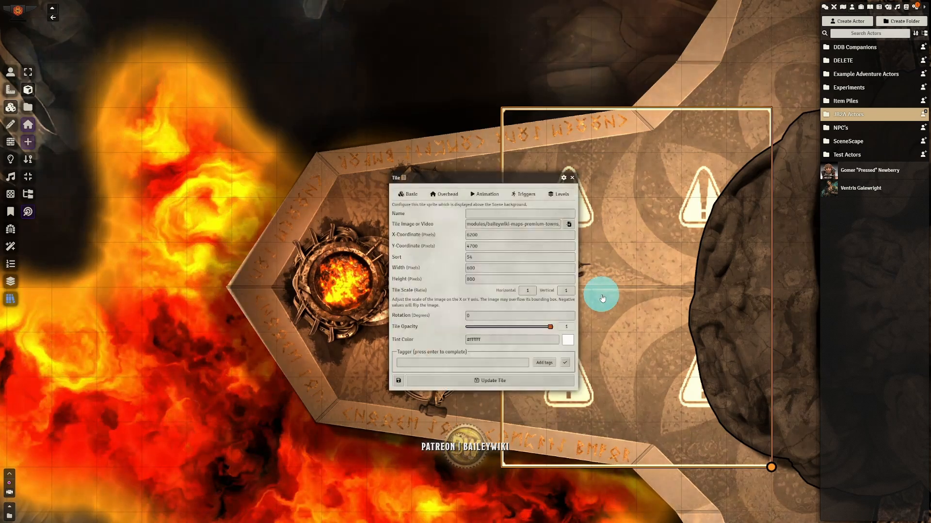
pyautogui.click(524, 194)
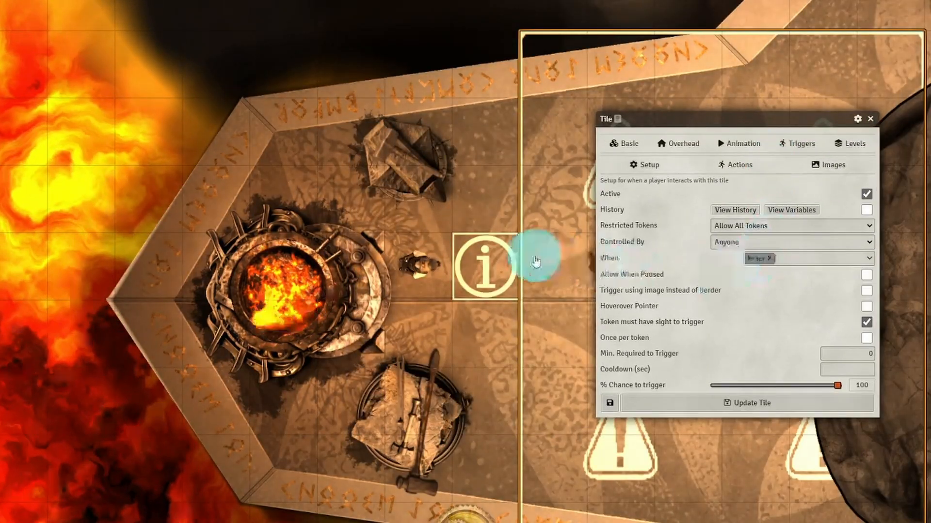
pyautogui.click(770, 259)
pyautogui.click(792, 261)
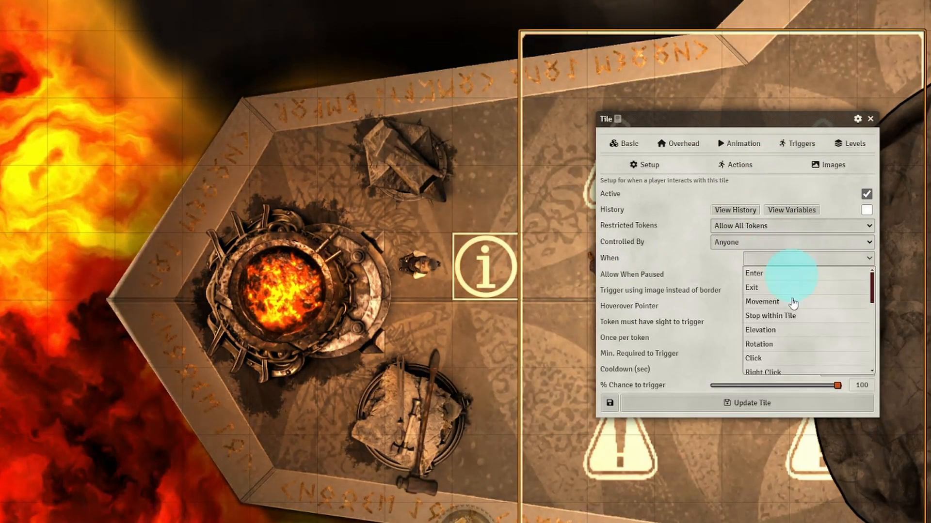
pyautogui.click(793, 303)
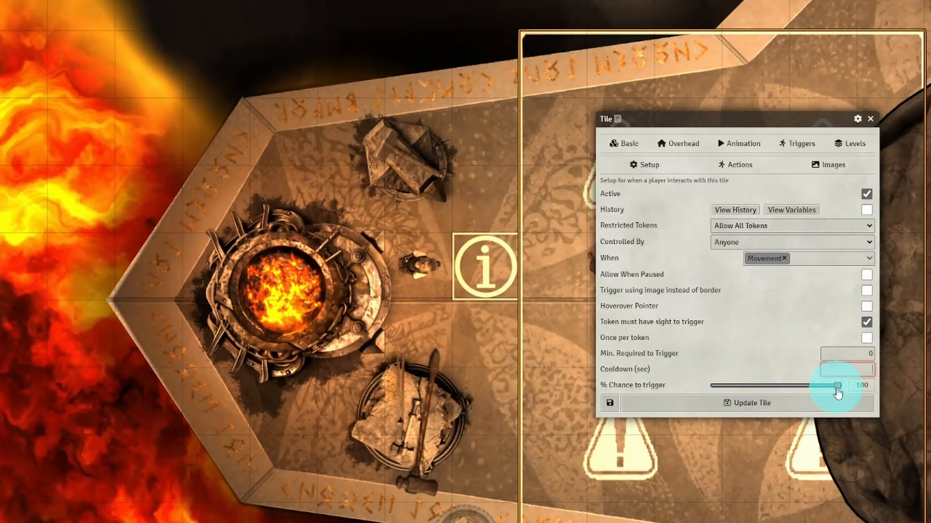
pyautogui.moveTo(837, 390); pyautogui.dragTo(809, 391)
pyautogui.click(806, 391)
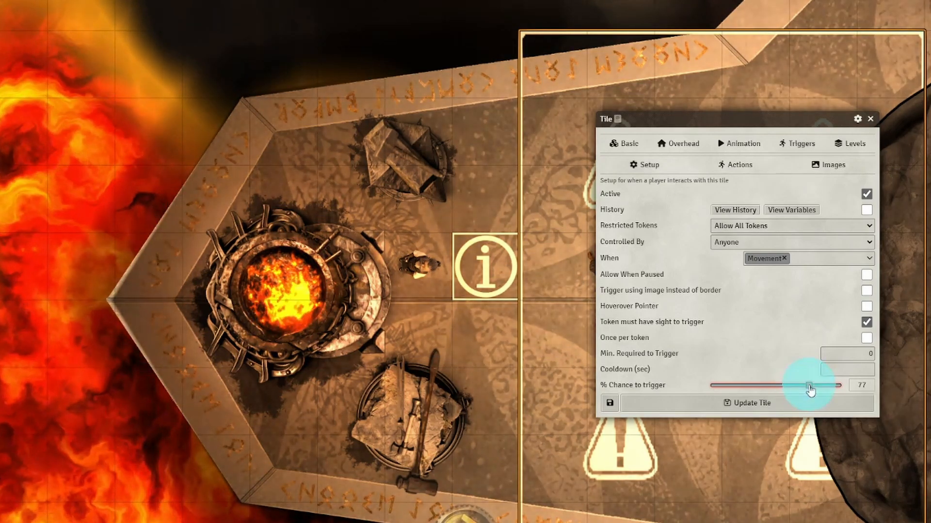
# Set the warning tile's cooldown to 1 second and restrict it to Only Player Tokens.
pyautogui.click(859, 355)
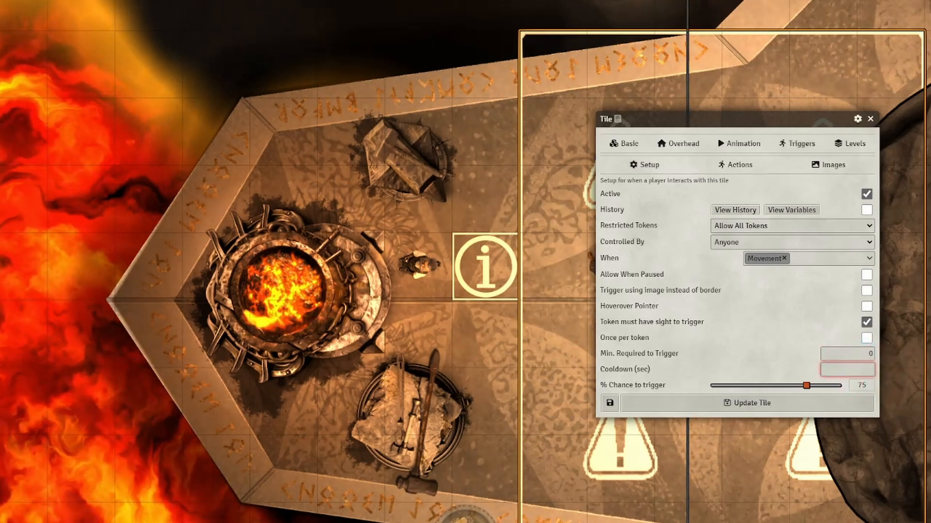
pyautogui.write('1')
pyautogui.click(749, 330)
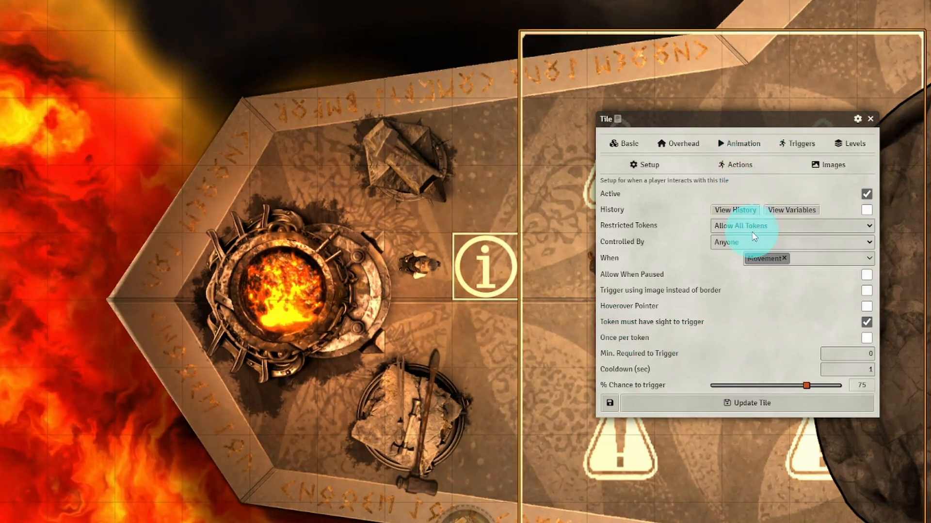
pyautogui.click(753, 227)
pyautogui.click(756, 250)
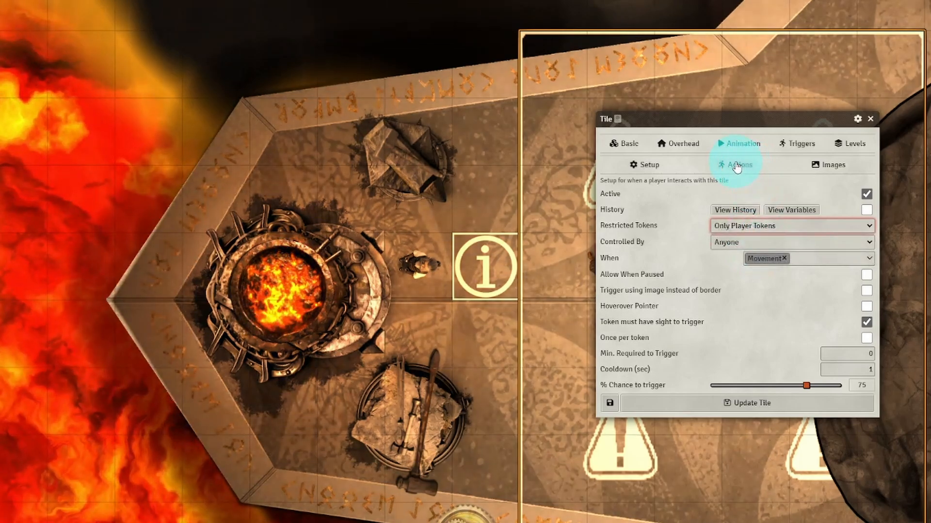
# Open the action lists of the warning tile and the information tile side by side, and add a placeholder Deactivate action to the warning tile.
pyautogui.click(733, 165)
pyautogui.doubleClick(496, 299)
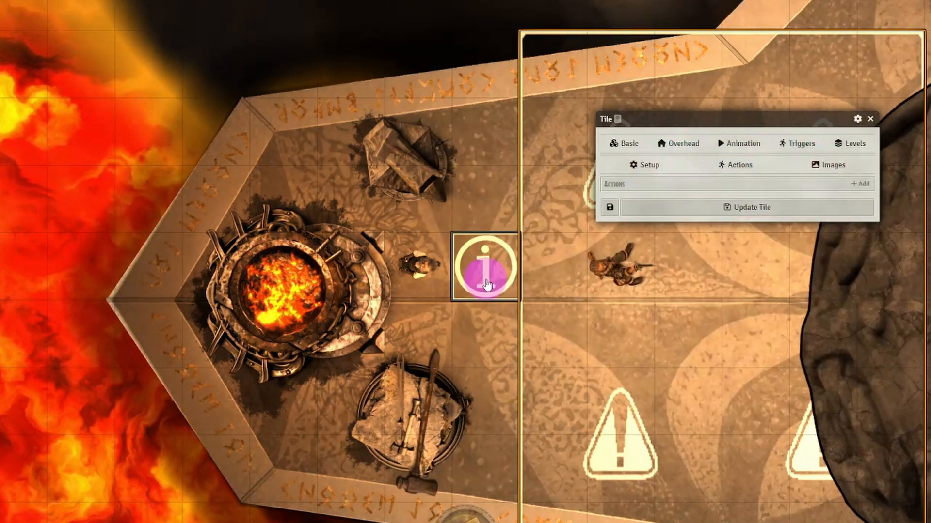
pyautogui.moveTo(466, 139); pyautogui.dragTo(319, 114)
pyautogui.click(340, 156)
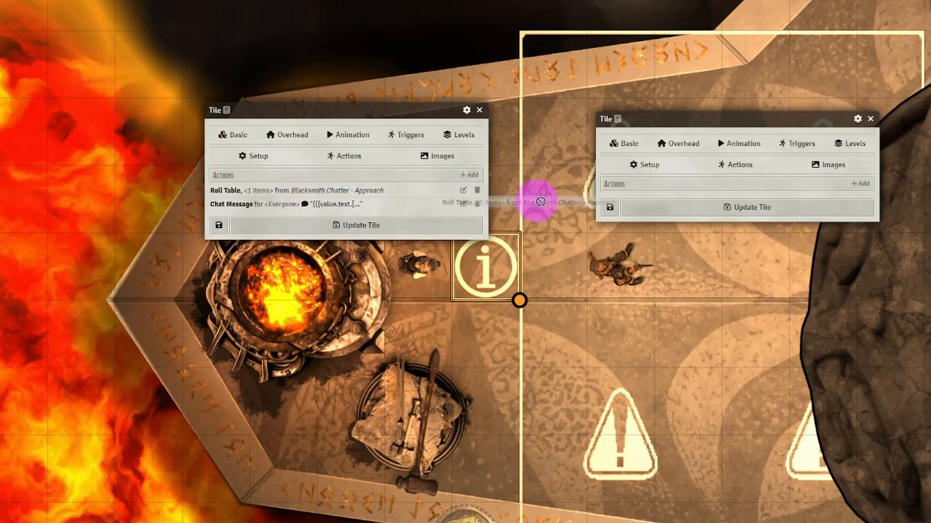
pyautogui.click(861, 184)
pyautogui.click(449, 315)
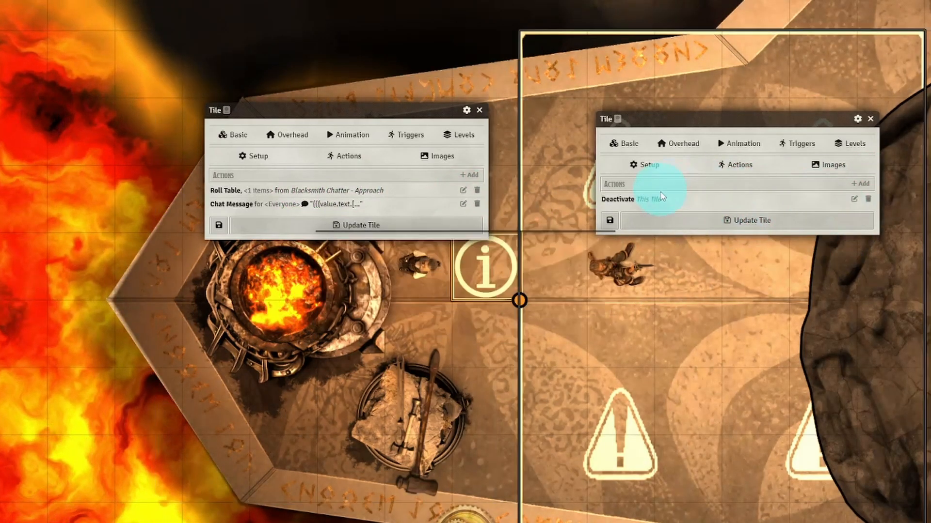
# Copy the information tile's Roll Table and Chat Message actions to the warning tile, delete its Deactivate action and put Roll Table first.
pyautogui.moveTo(293, 193); pyautogui.dragTo(685, 198)
pyautogui.moveTo(271, 204); pyautogui.dragTo(786, 235)
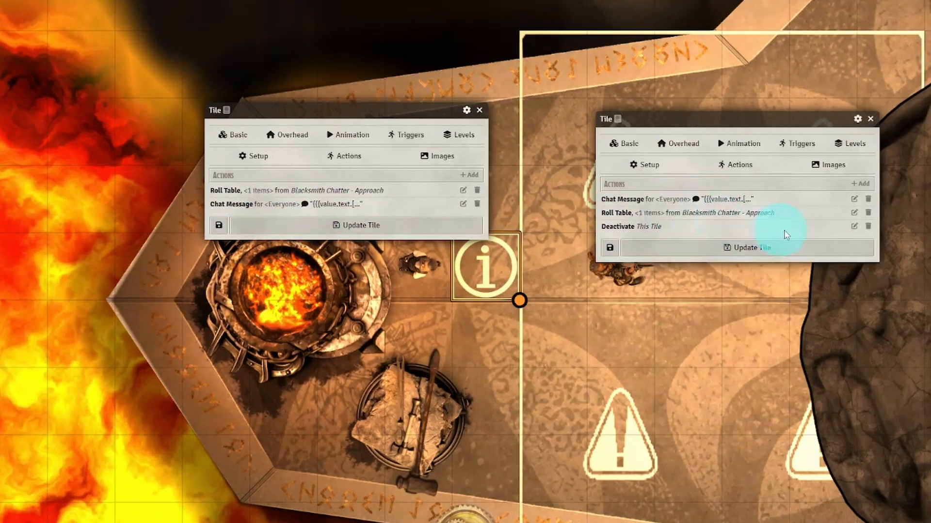
pyautogui.click(880, 230)
pyautogui.moveTo(645, 203); pyautogui.dragTo(644, 199)
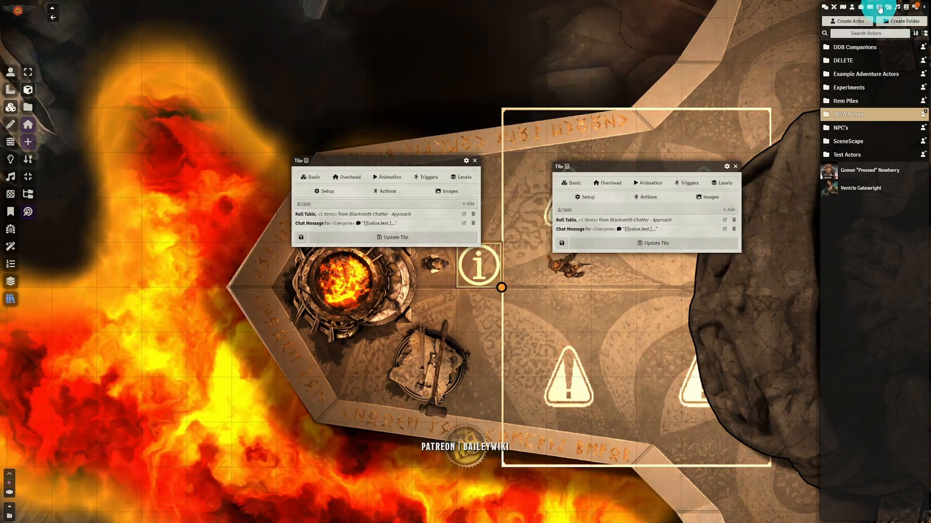
# Change the warning tile's Roll Table action to use the Blacksmith Chatter - Idle - Work table.
pyautogui.click(879, 8)
pyautogui.click(724, 220)
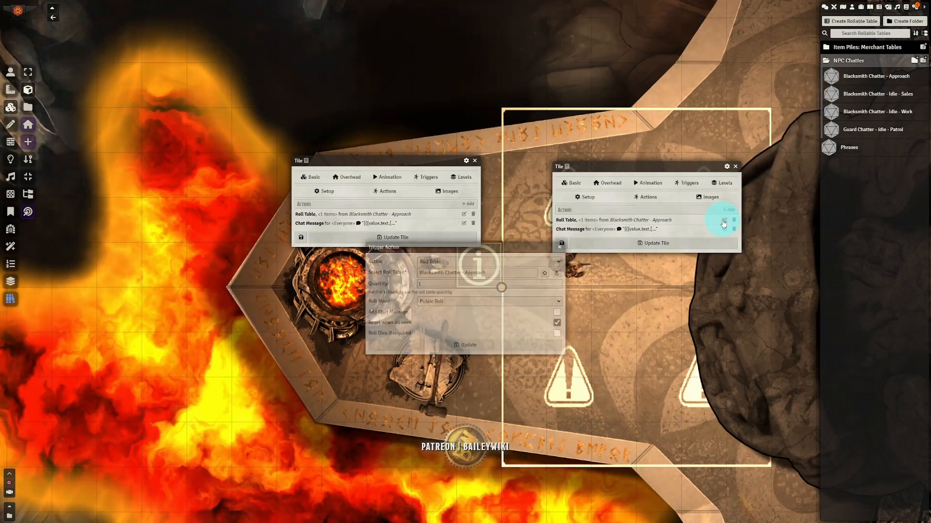
pyautogui.click(543, 275)
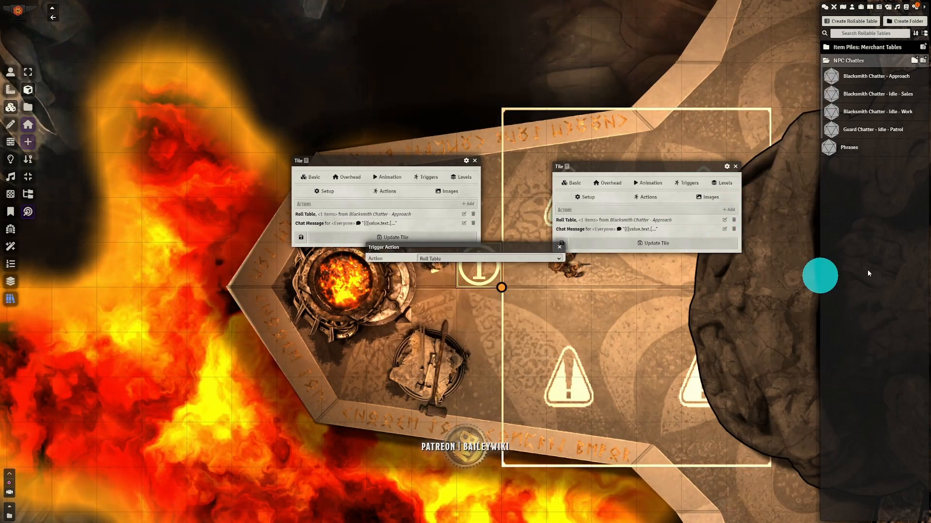
pyautogui.click(885, 115)
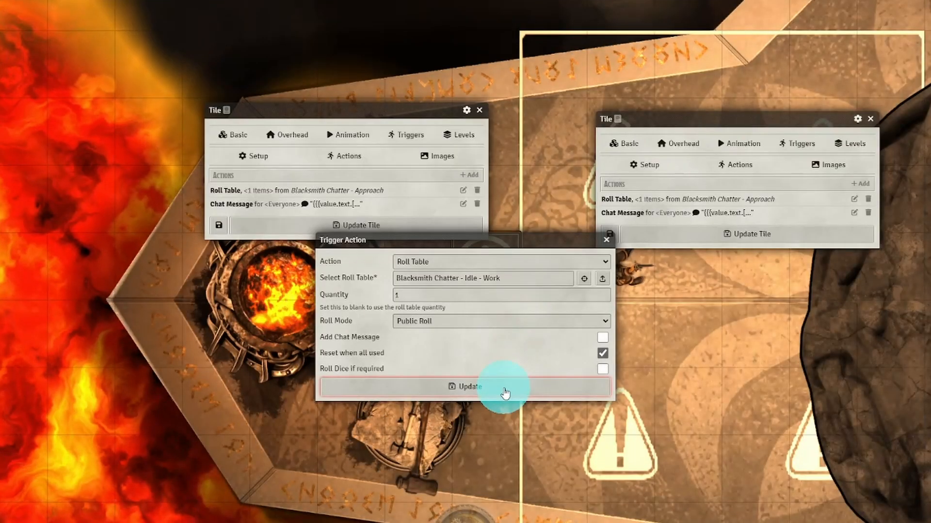
pyautogui.click(492, 346)
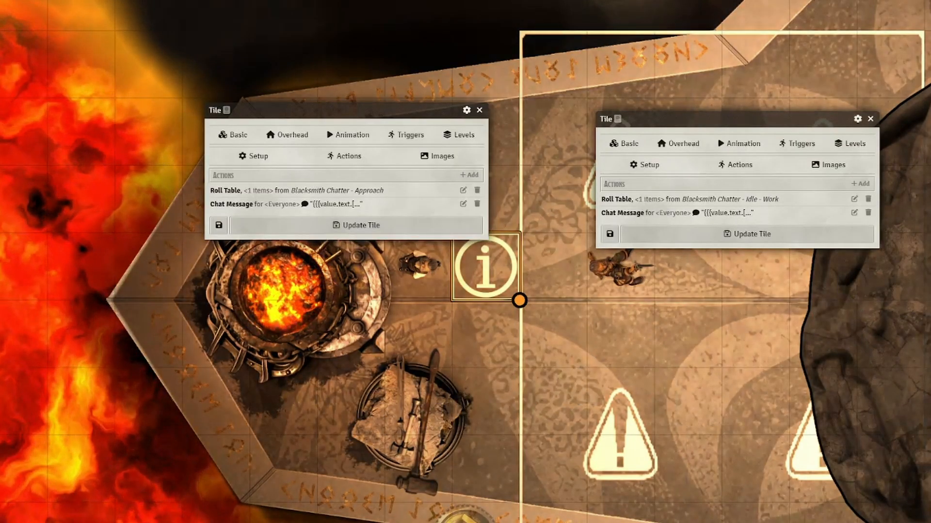
# Review the phrases in the Blacksmith Chatter - Idle - Work and Blacksmith Chatter - Idle - Sales tables.
pyautogui.click(930, 43)
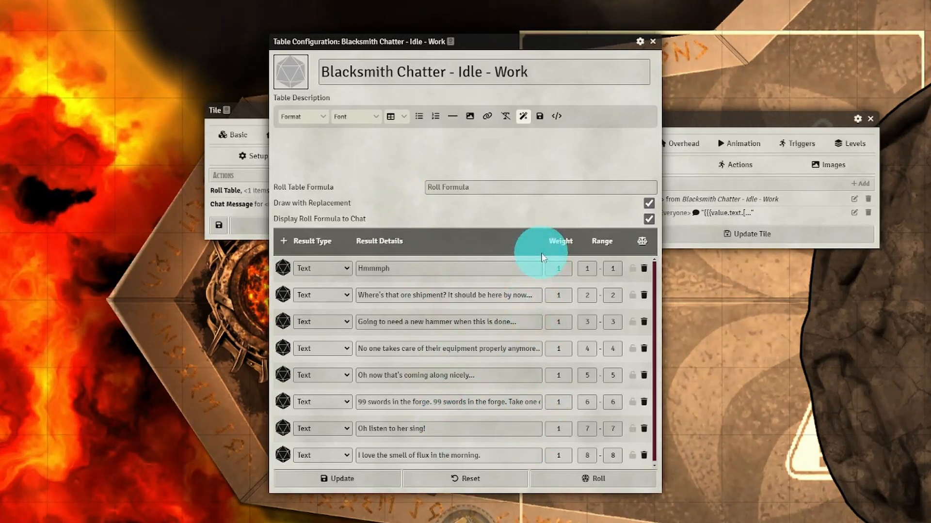
pyautogui.click(653, 43)
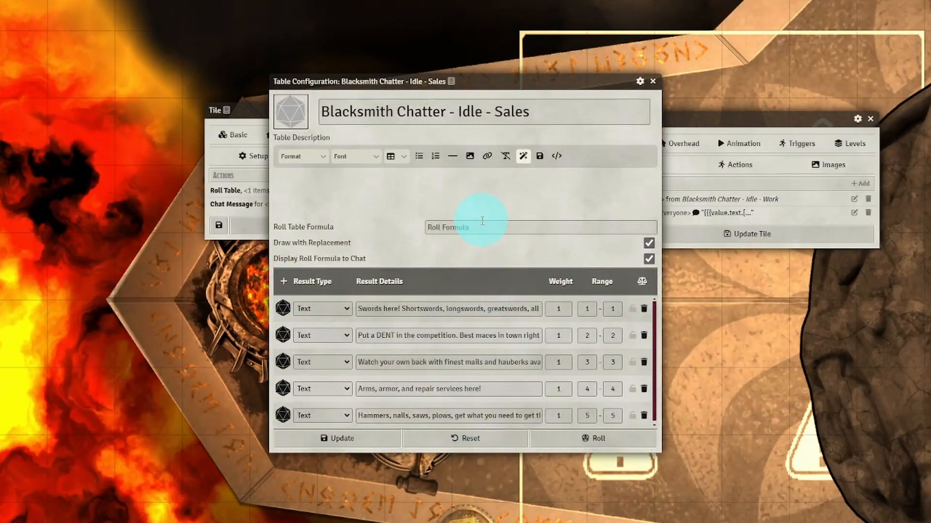
pyautogui.click(653, 81)
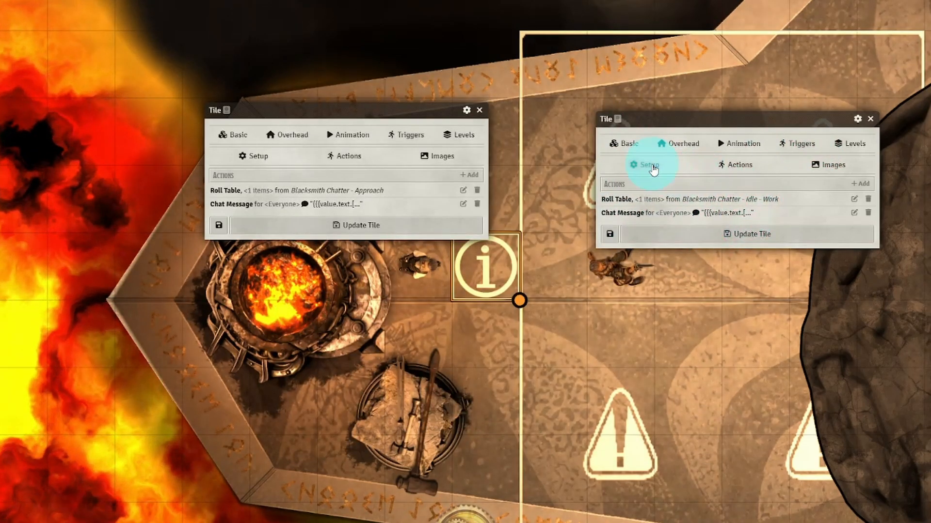
# Check the warning tile's trigger setup and actions, and save both the warning tile and the information tile.
pyautogui.click(653, 167)
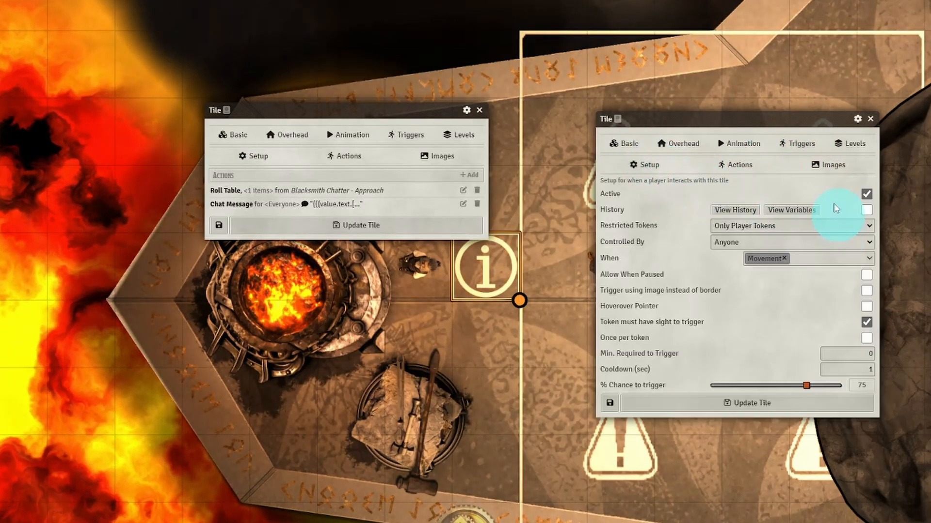
pyautogui.click(727, 167)
pyautogui.click(775, 235)
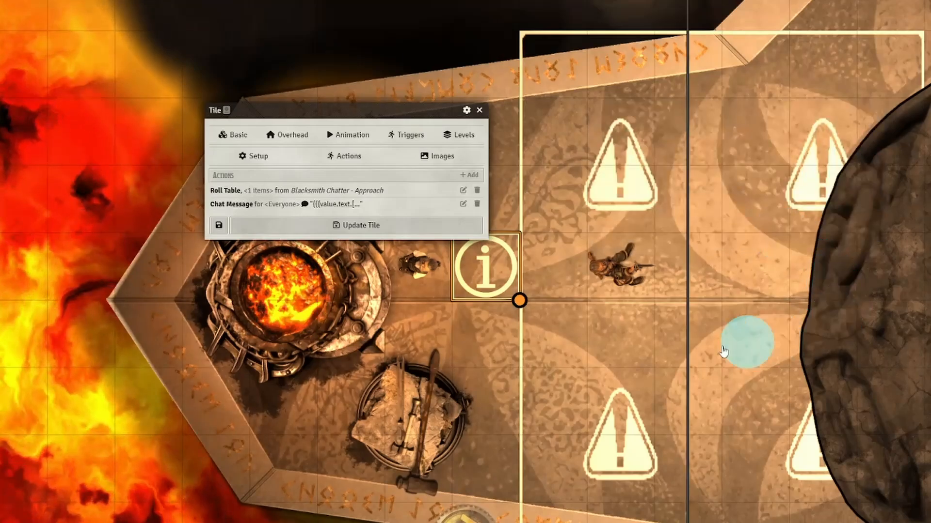
pyautogui.click(402, 226)
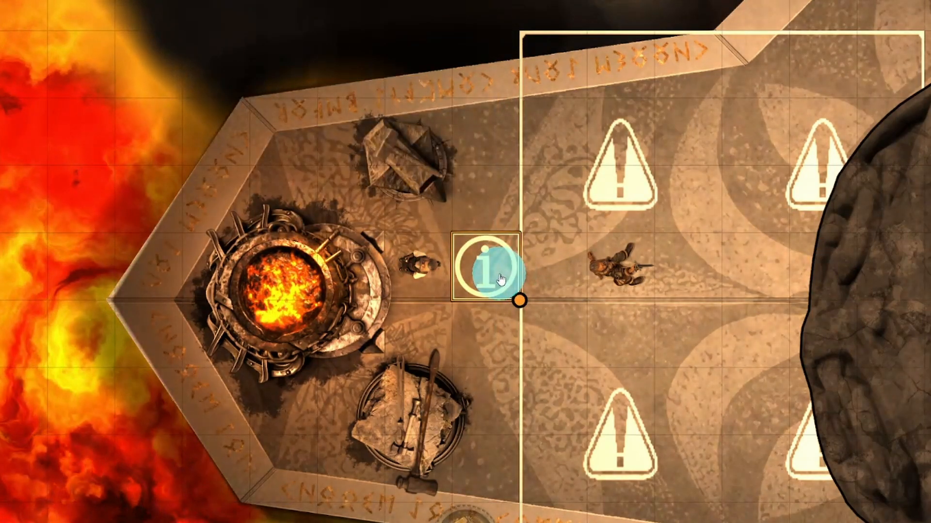
# Move and enlarge the information tile to two by three grid squares around the blacksmith, and select the player character's token.
pyautogui.moveTo(499, 278); pyautogui.dragTo(456, 233)
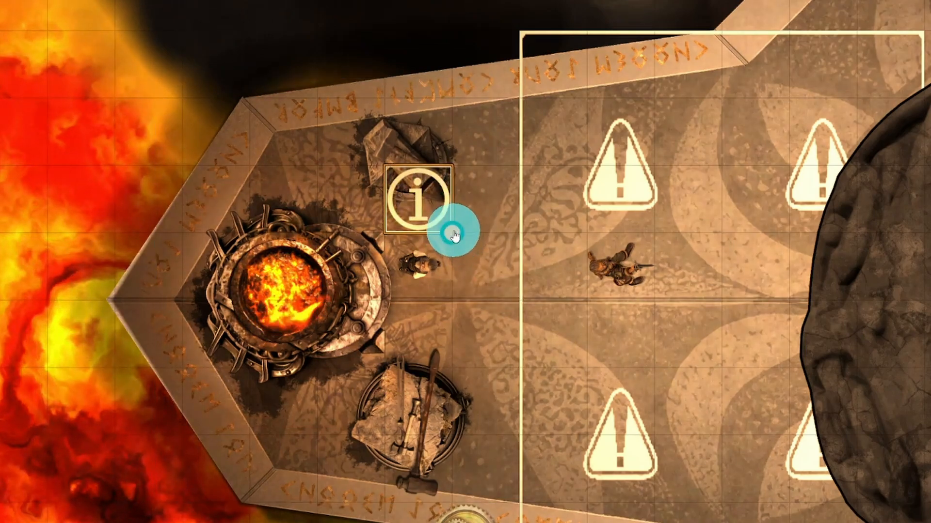
pyautogui.moveTo(504, 352); pyautogui.dragTo(519, 368)
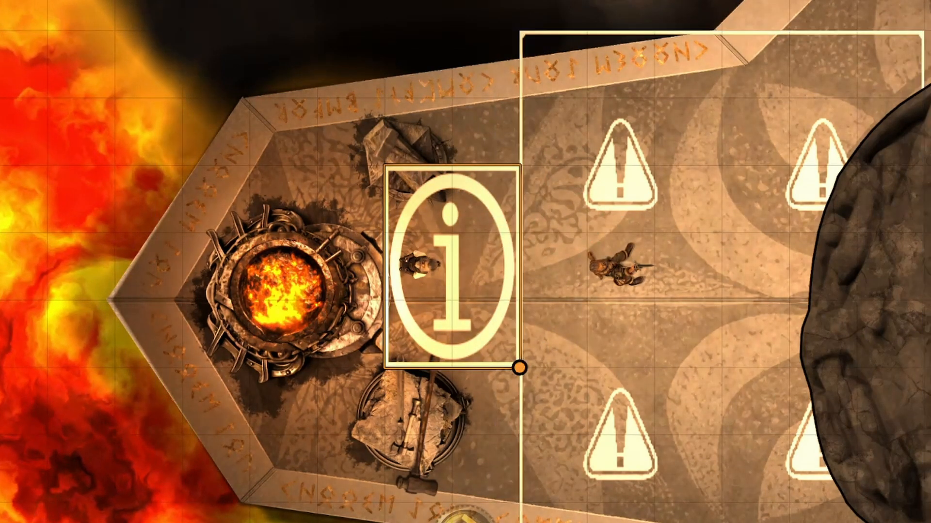
pyautogui.click(616, 264)
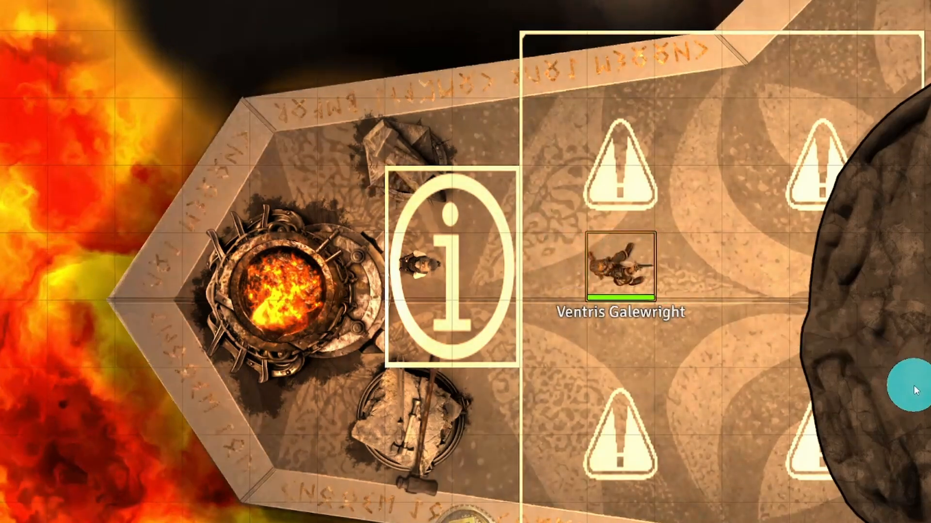
# Walk the player character's token back and forth across the warning tile to test the blacksmith's idle chatter.
pyautogui.press('Right')
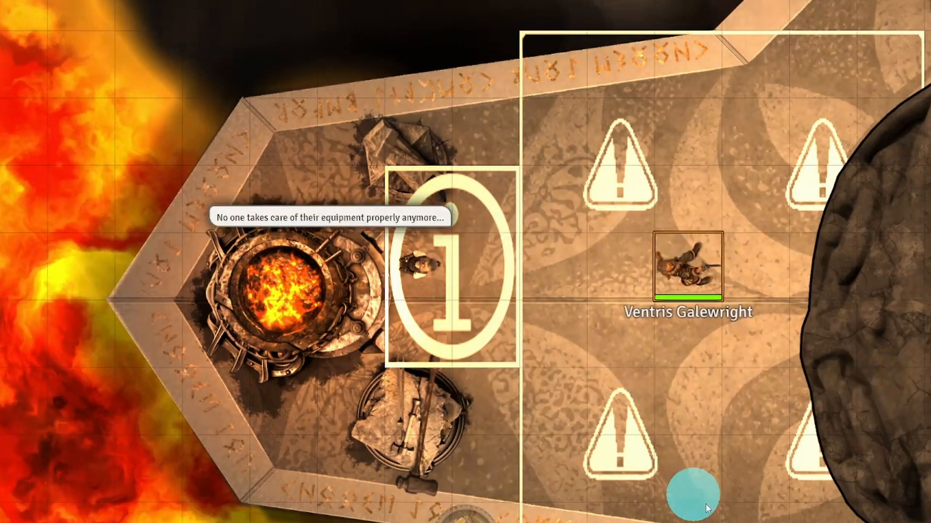
pyautogui.press('Up')
pyautogui.press('Right')
pyautogui.press('Right')
pyautogui.press('Down')
pyautogui.press('Down')
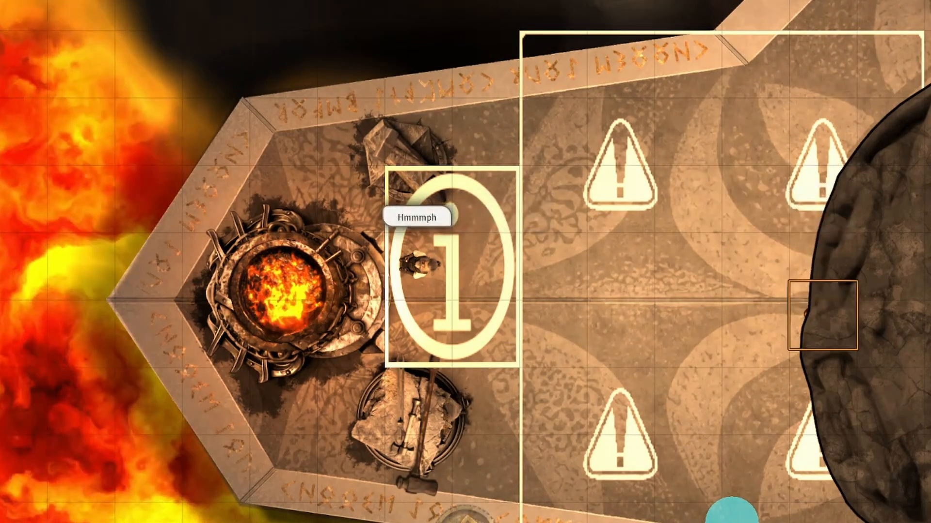
pyautogui.press('Left')
pyautogui.press('Left')
pyautogui.press('Up')
pyautogui.press('Left')
pyautogui.press('Up')
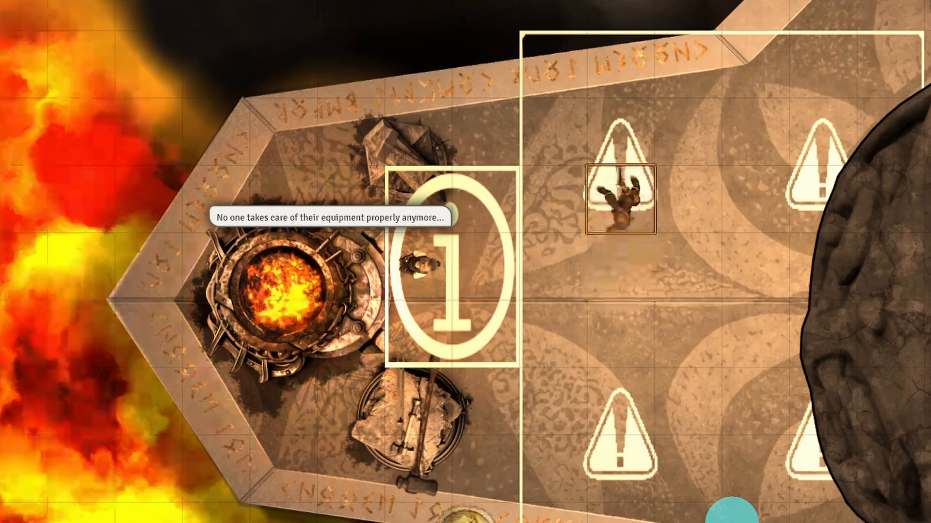
pyautogui.press('Right')
pyautogui.press('Right')
pyautogui.press('Down')
pyautogui.press('Down')
pyautogui.press('Left')
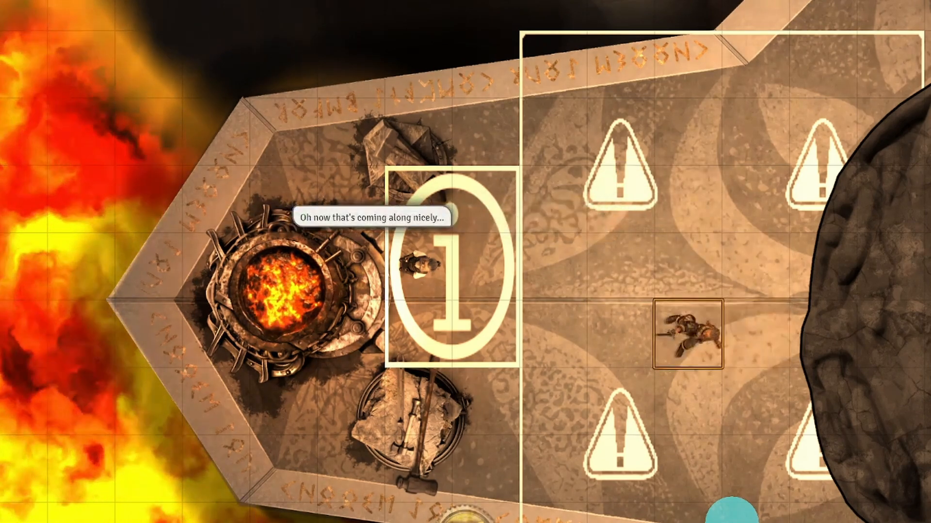
pyautogui.press('Down')
pyautogui.press('Right')
pyautogui.press('Up')
pyautogui.press('Up')
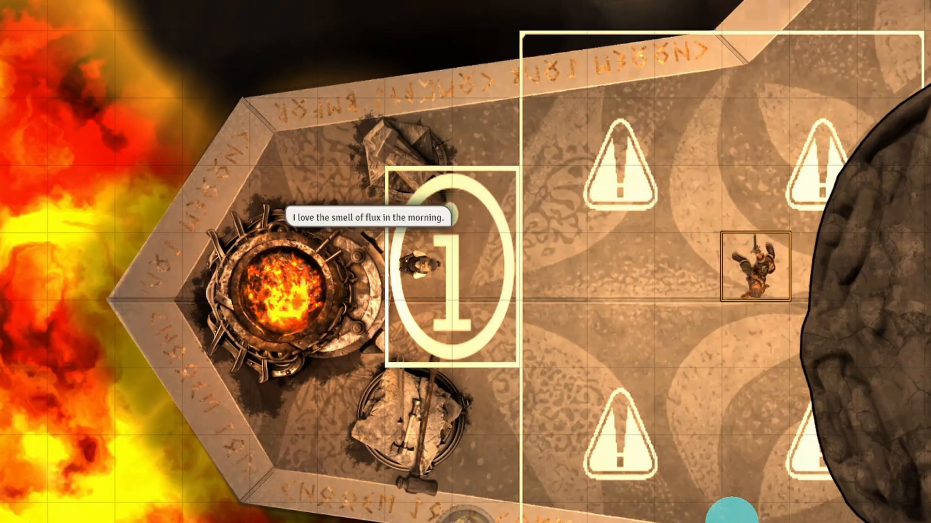
pyautogui.click(711, 380)
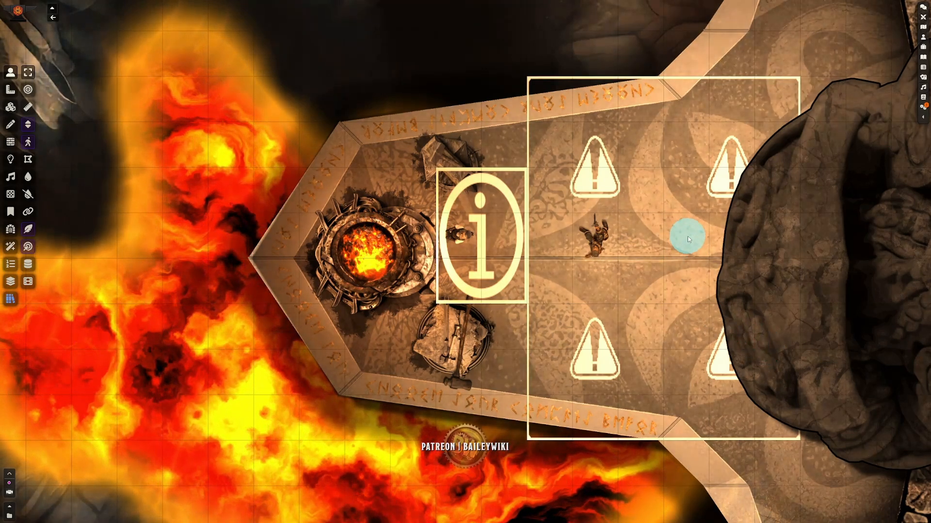
# Walk the player character's token from the warning tile onto the information tile beside the blacksmith, and move it back one square.
pyautogui.click(601, 245)
pyautogui.press('Right')
pyautogui.press('Down')
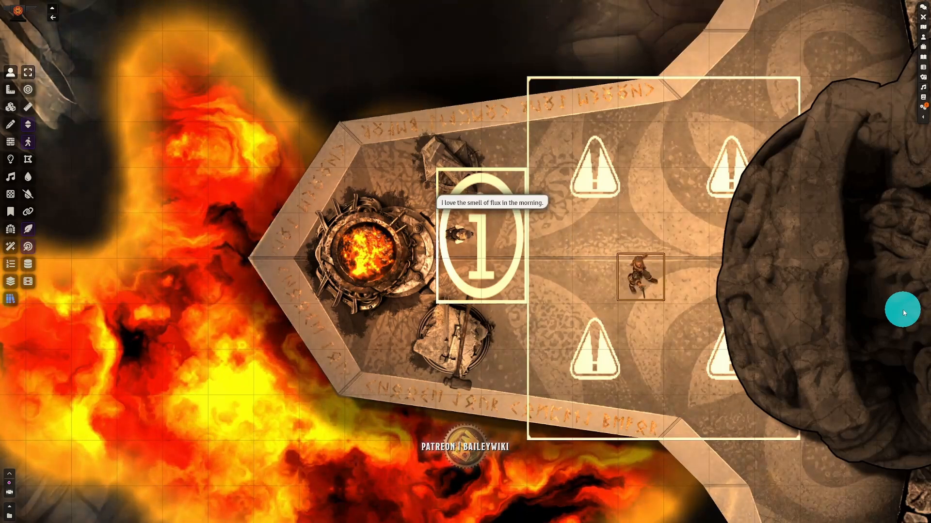
pyautogui.press('Left')
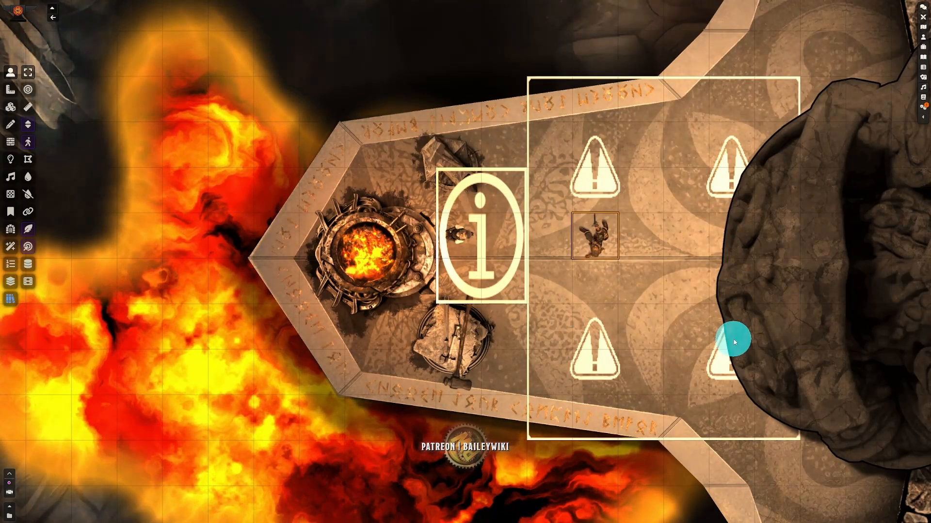
pyautogui.press('Left')
pyautogui.press('Left')
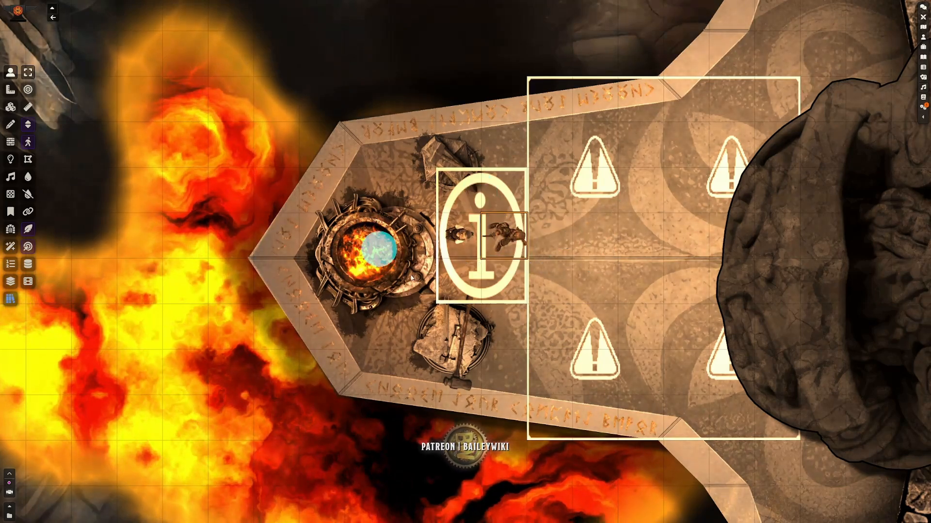
pyautogui.moveTo(514, 248); pyautogui.dragTo(560, 249)
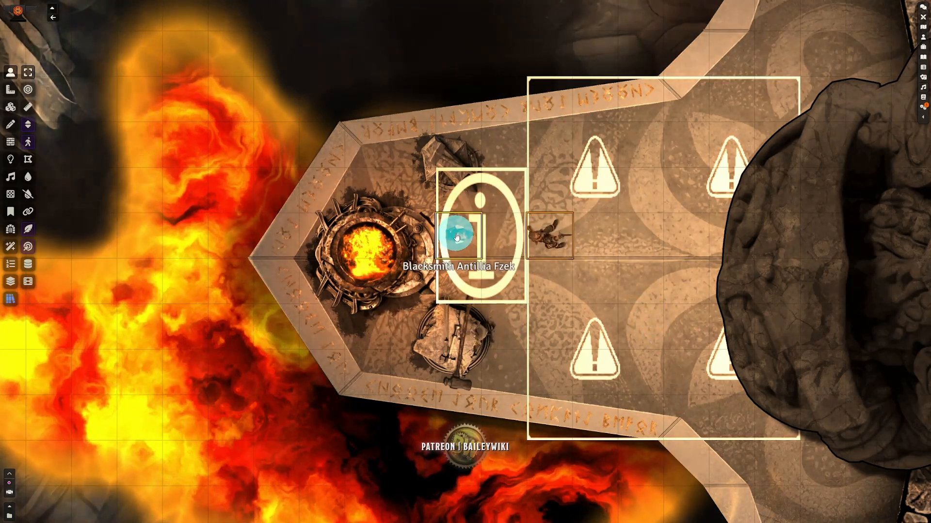
pyautogui.click(557, 307)
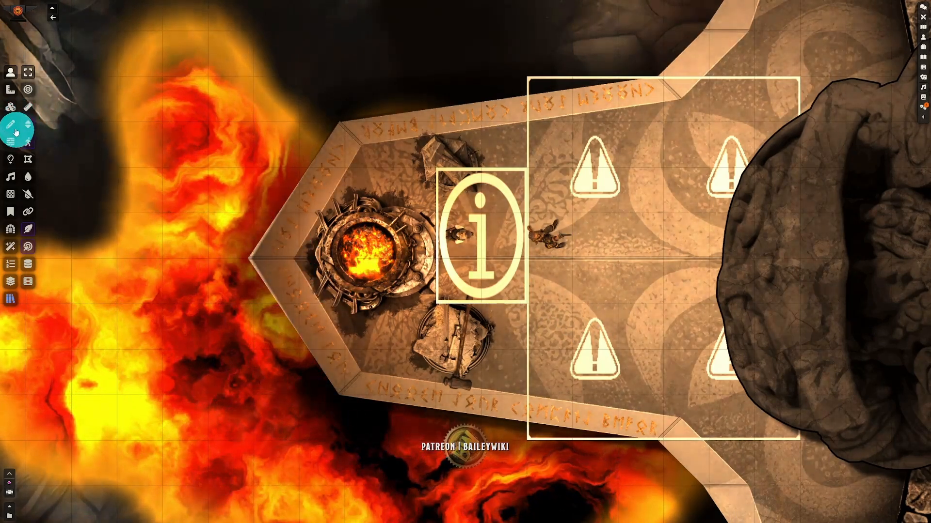
# Move the warning tile and the information tile upward, clear of the floor around the blacksmith.
pyautogui.click(10, 107)
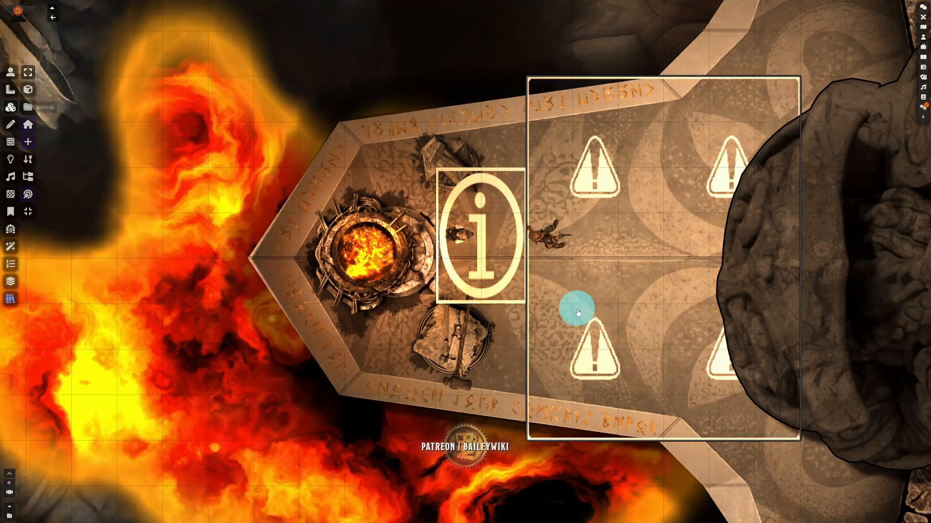
pyautogui.moveTo(575, 307); pyautogui.dragTo(590, 75)
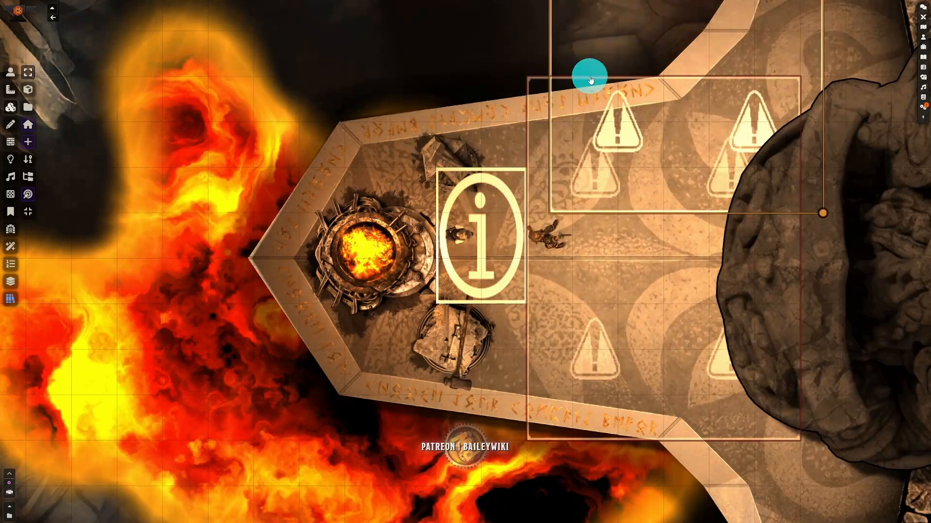
pyautogui.moveTo(481, 208); pyautogui.dragTo(481, 46)
# Draw a rectangle of three by three grid squares (300 by 300 pixels) around the blacksmith, overlapping the forge's edge.
pyautogui.scroll(3, 460, 260)
pyautogui.click(10, 124)
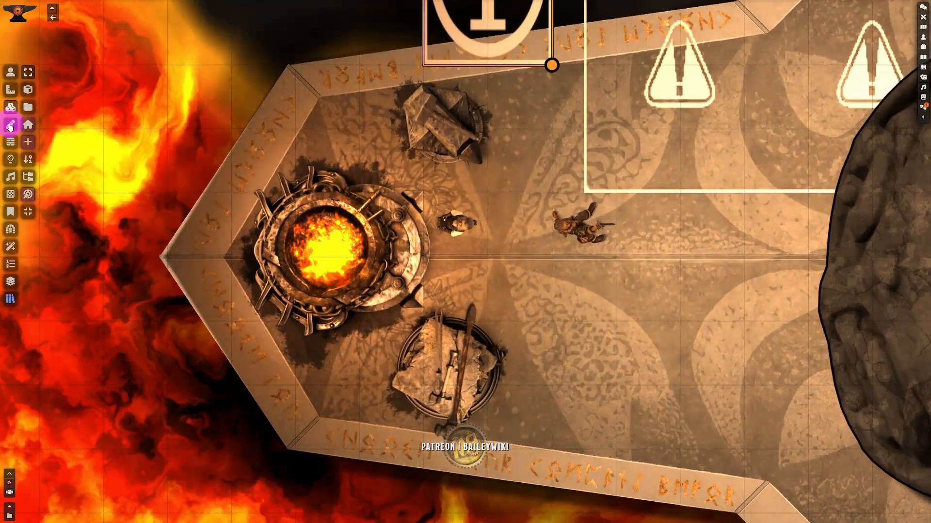
pyautogui.click(27, 90)
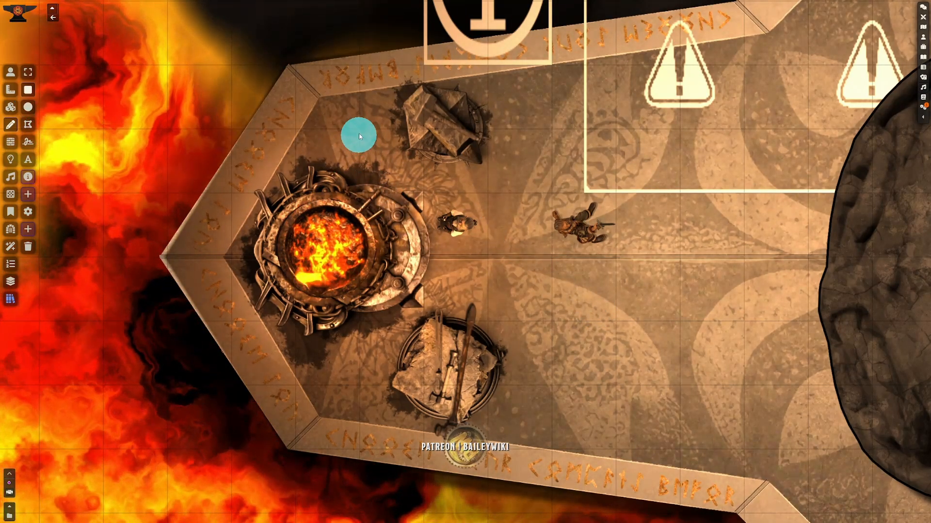
pyautogui.moveTo(361, 130); pyautogui.dragTo(554, 320)
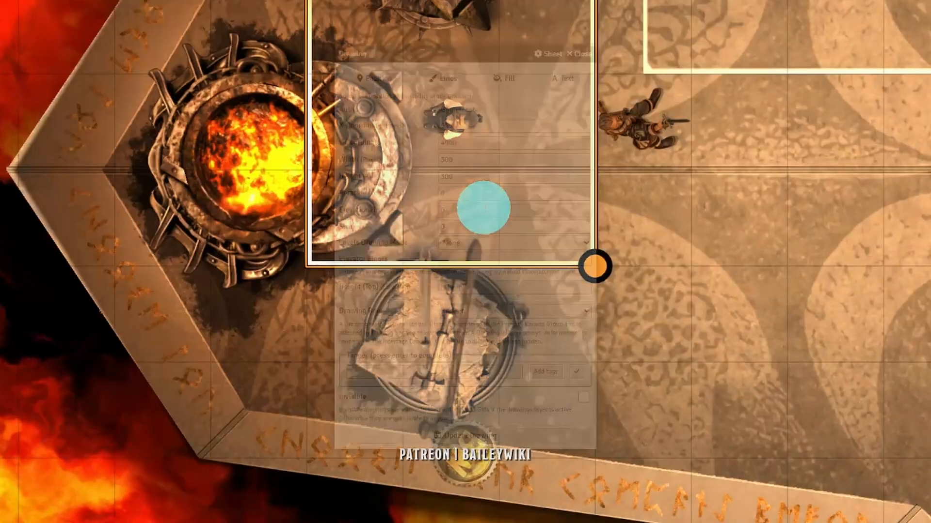
# Give the rectangle drawing the text label "Patrol" and update it.
pyautogui.doubleClick(476, 277)
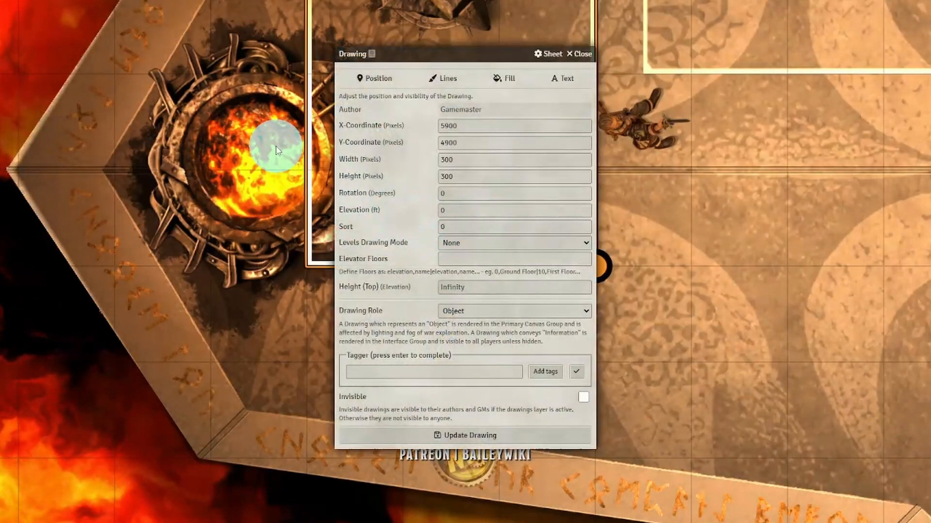
pyautogui.click(562, 79)
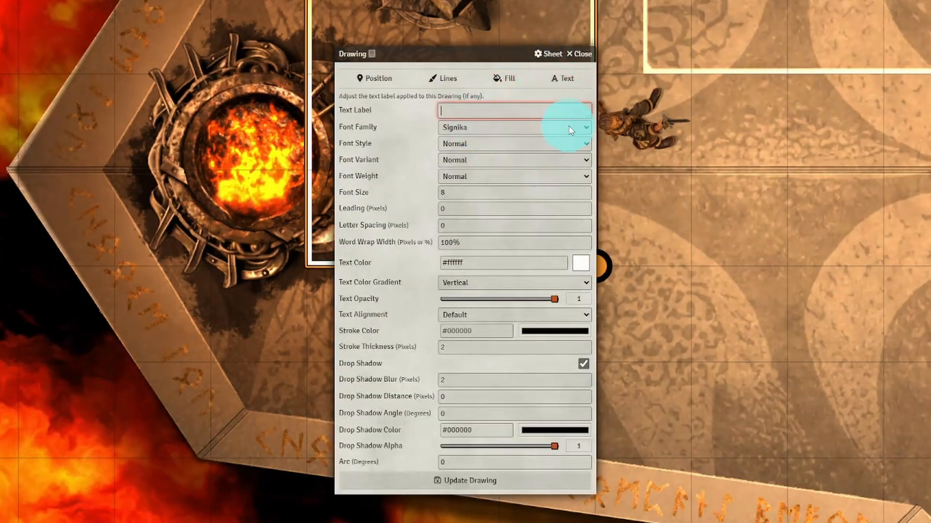
pyautogui.write('Patrol')
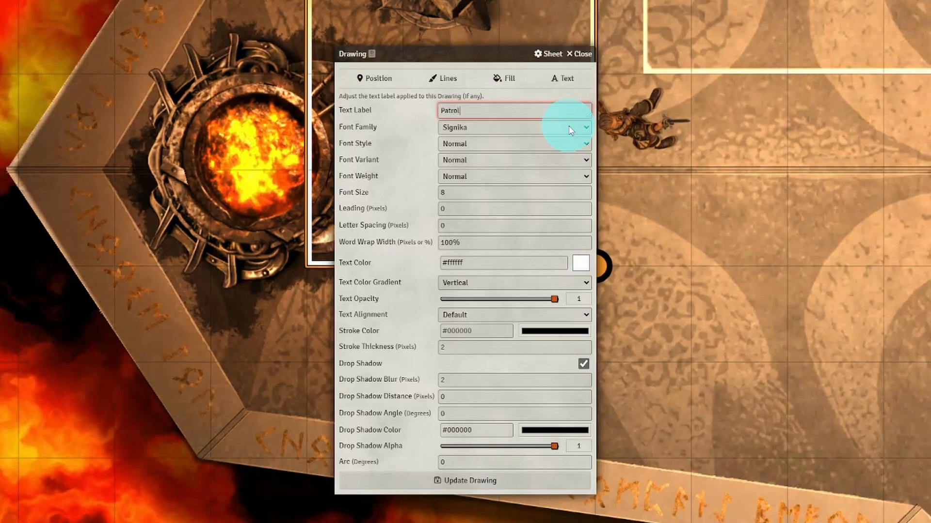
pyautogui.click(449, 481)
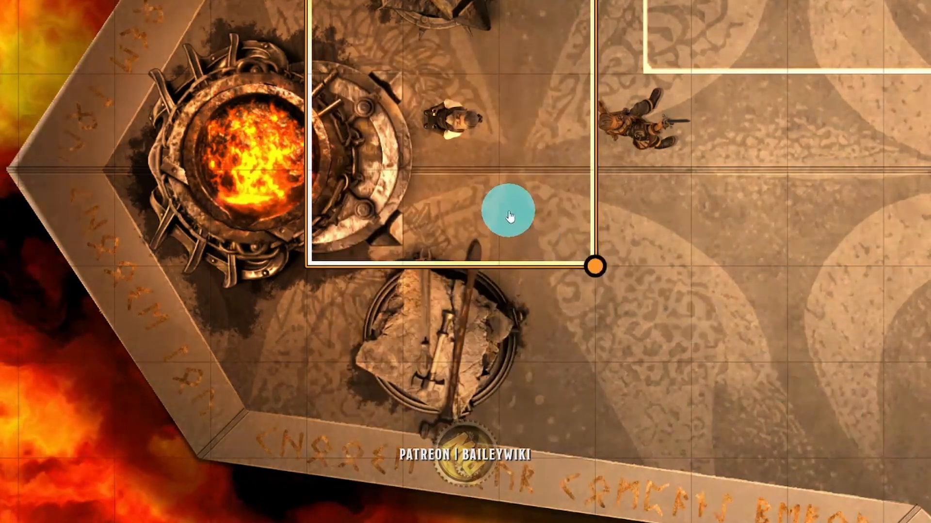
# Enable Random Patrol for the blacksmith's token and update the token.
pyautogui.click(456, 126)
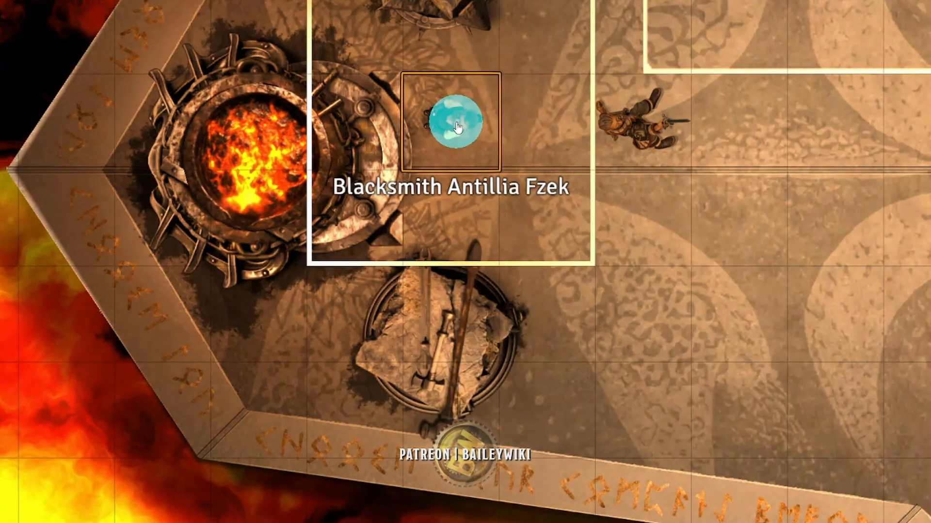
pyautogui.rightClick(456, 127)
pyautogui.rightClick(457, 127)
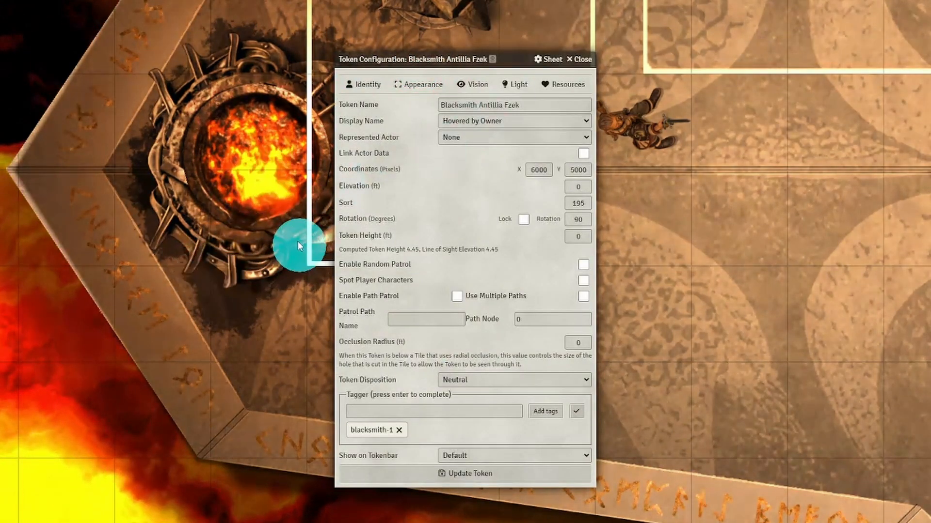
pyautogui.click(583, 264)
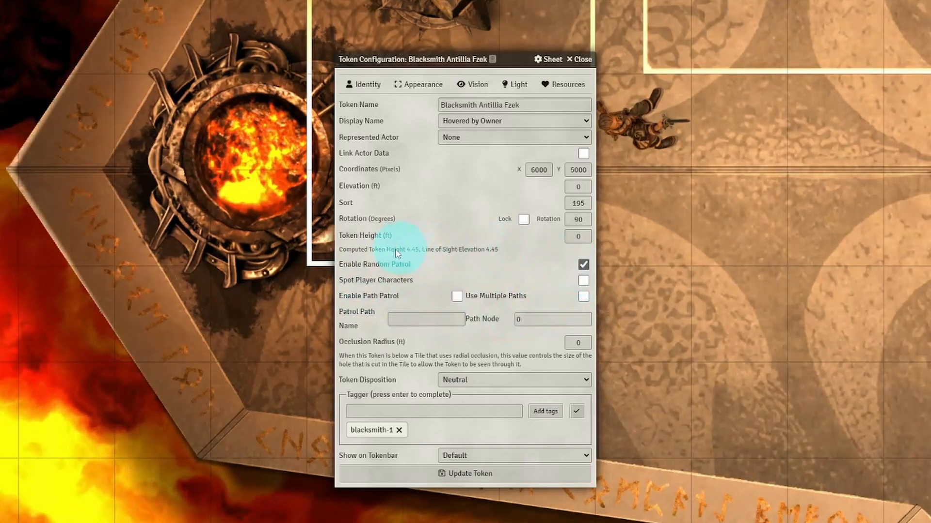
pyautogui.click(500, 480)
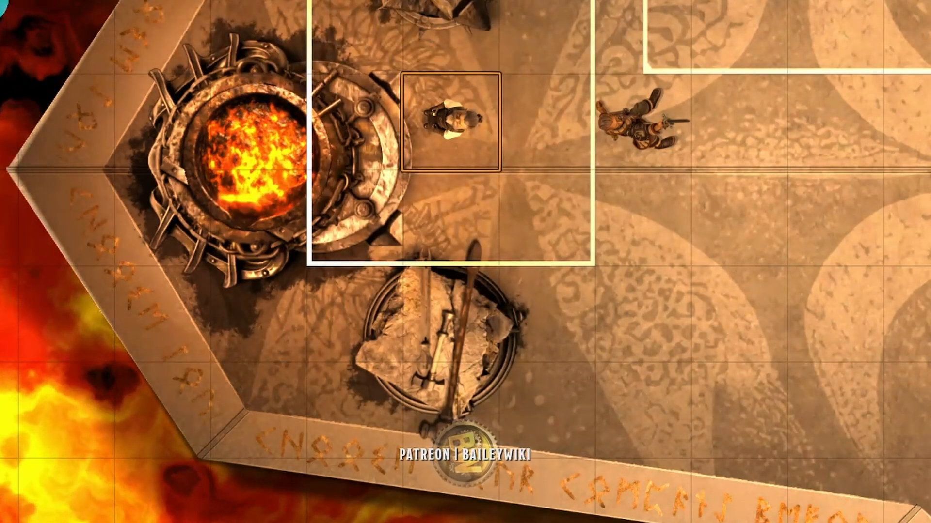
# Start patrolling in the scene with the player token selected, and check the blacksmith token's patrol options.
pyautogui.click(657, 125)
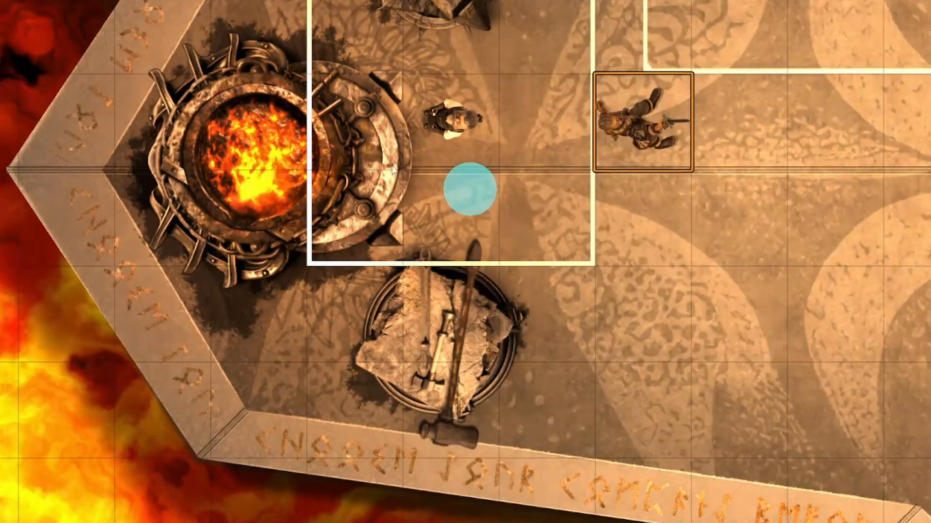
pyautogui.click(28, 141)
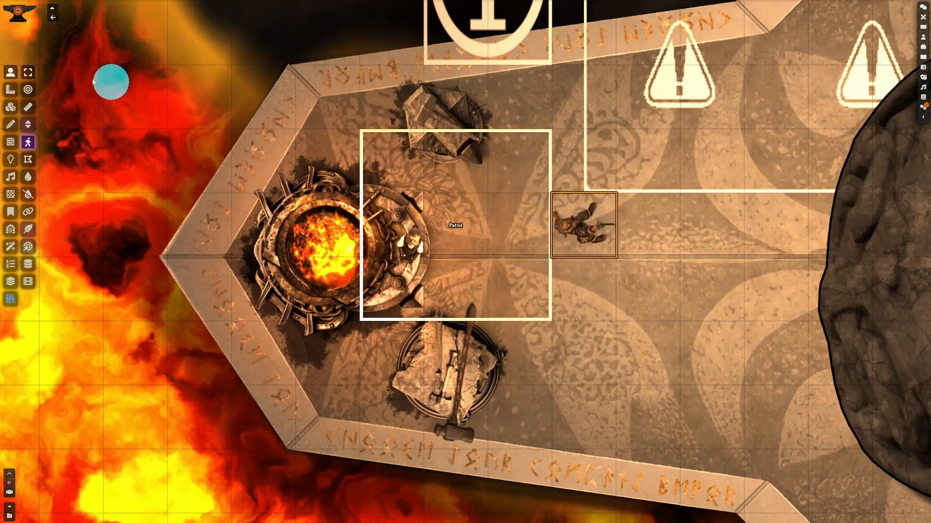
pyautogui.doubleClick(452, 277)
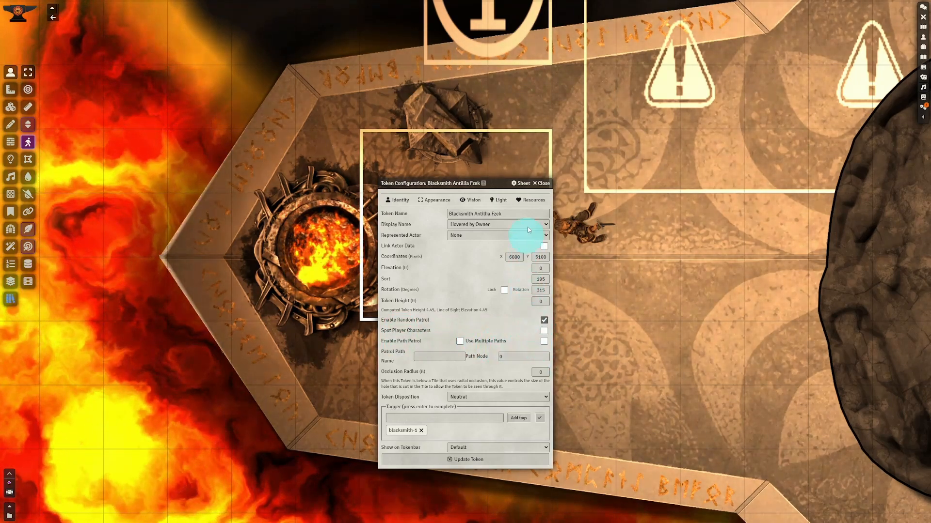
pyautogui.click(542, 184)
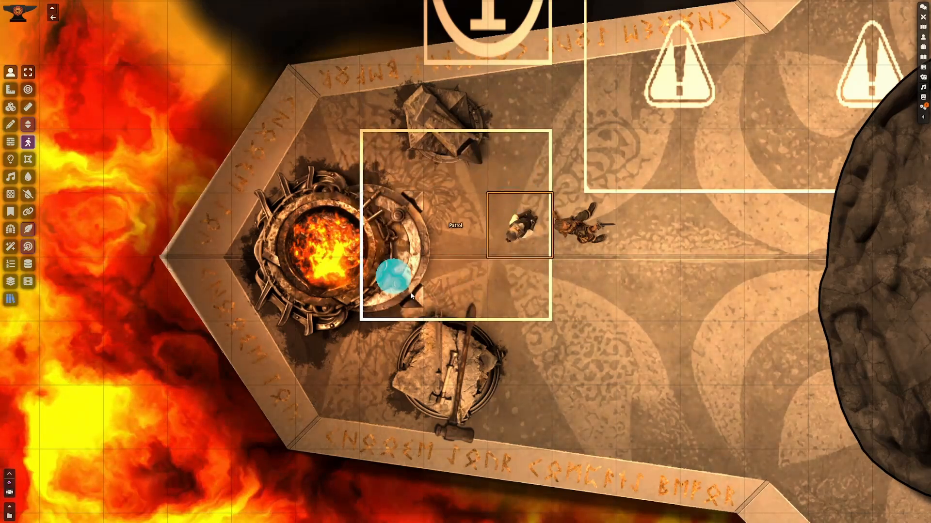
# Review the Patrol module's game settings for movement, patrol delay, alert delay and path speed, and close the settings.
pyautogui.click(925, 111)
pyautogui.click(476, 228)
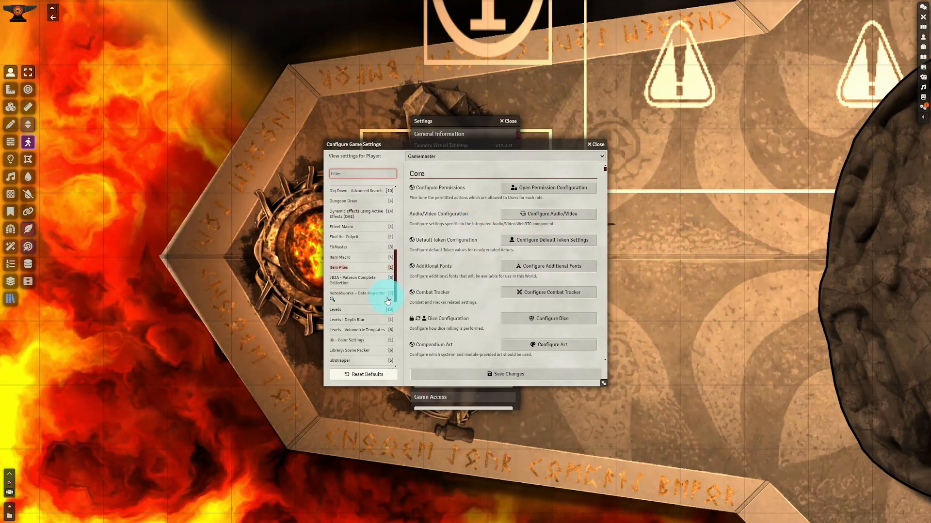
pyautogui.scroll(-3, 385, 306)
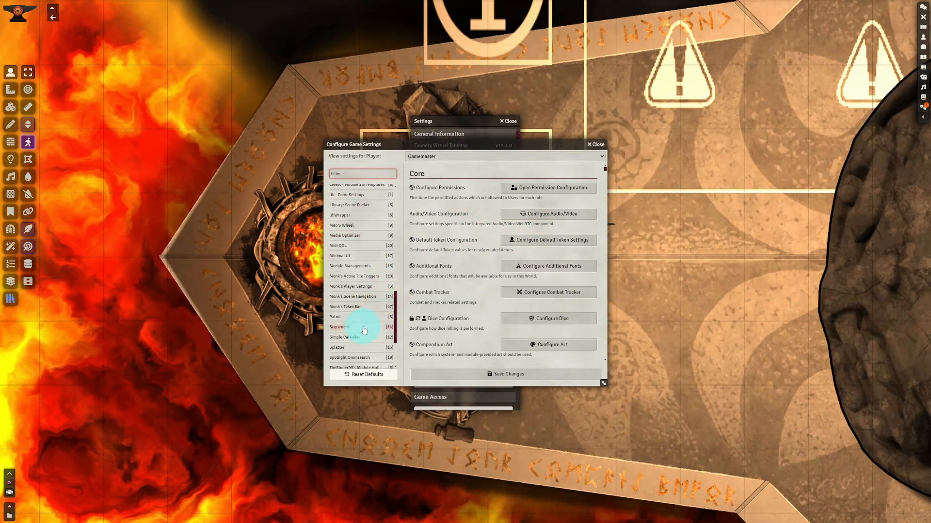
pyautogui.click(356, 319)
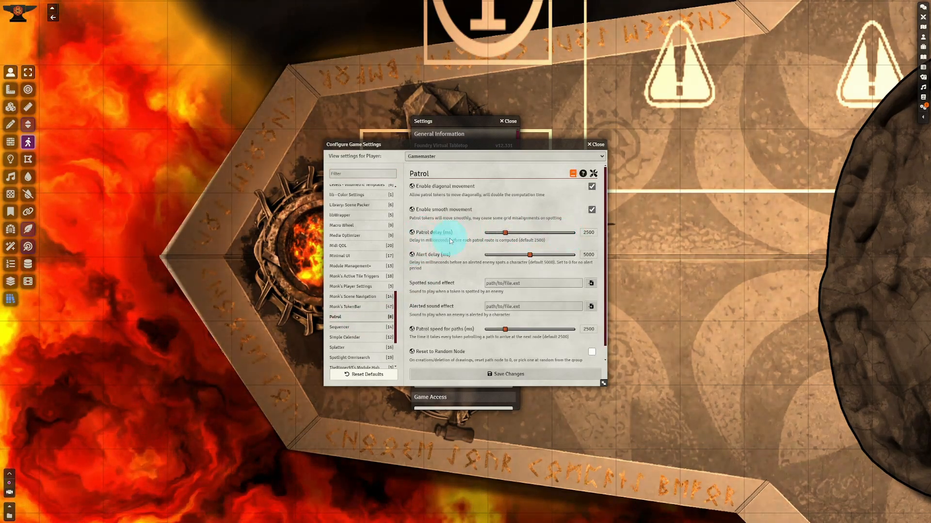
pyautogui.scroll(-1, 458, 330)
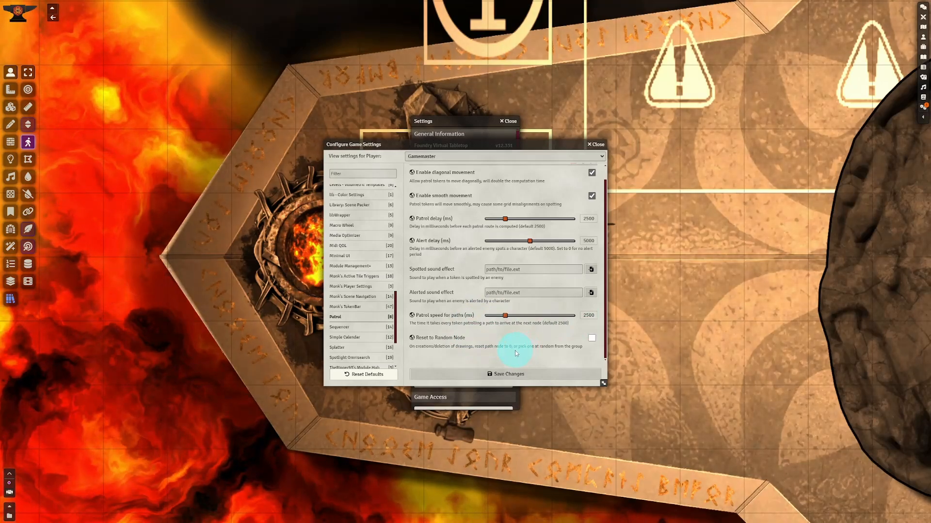
pyautogui.scroll(1, 466, 340)
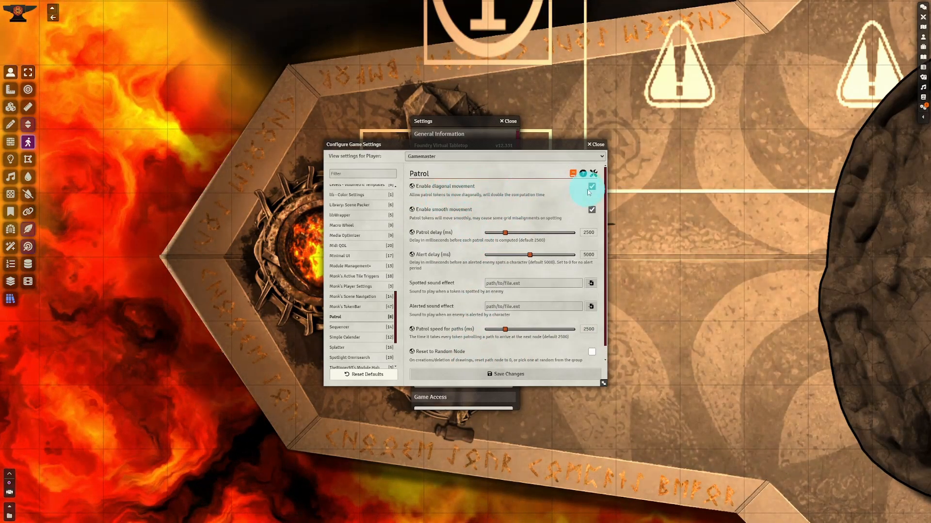
pyautogui.click(600, 144)
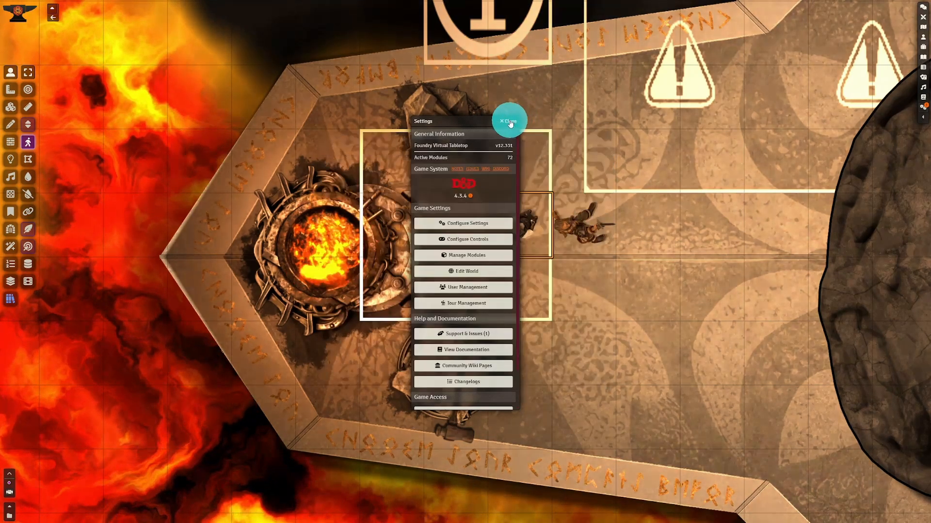
pyautogui.press('Escape')
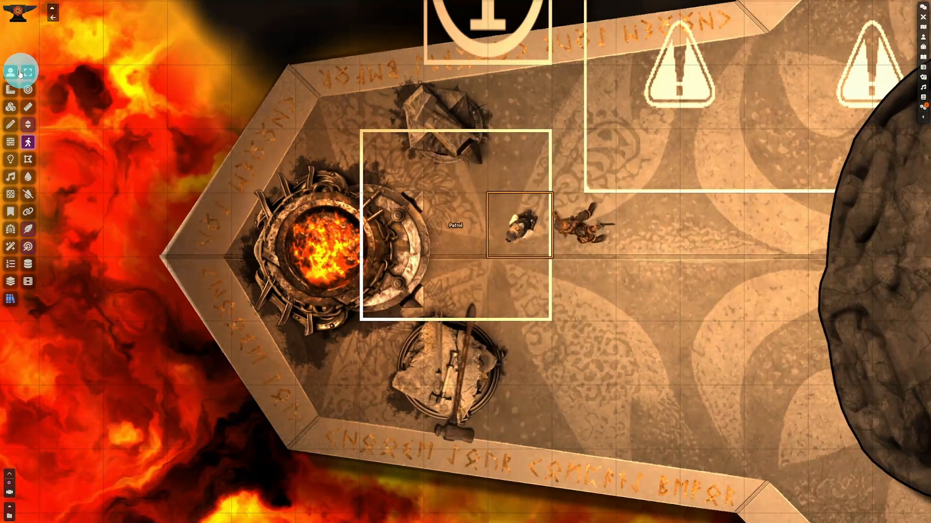
# Move the blacksmith's token within the Patrol rectangle and select the player's token to watch the random patrolling.
pyautogui.click(582, 215)
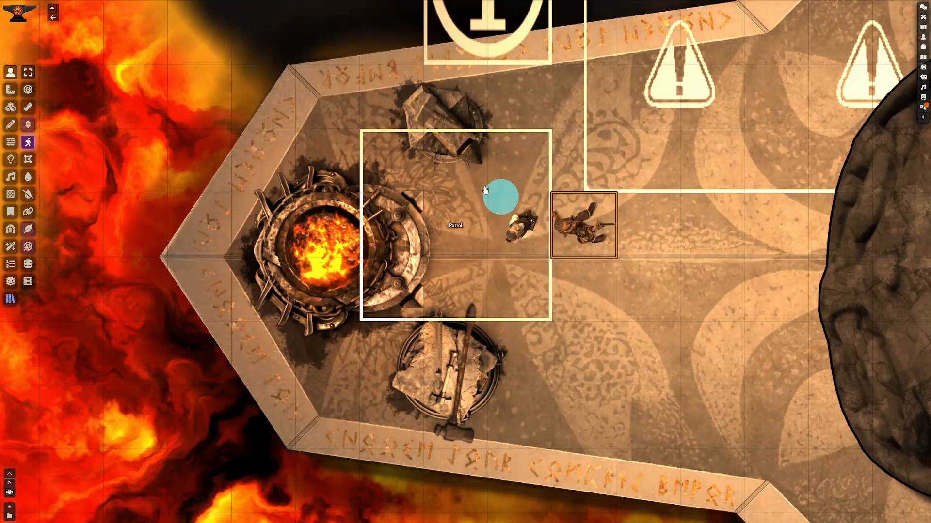
pyautogui.moveTo(487, 236); pyautogui.dragTo(480, 306)
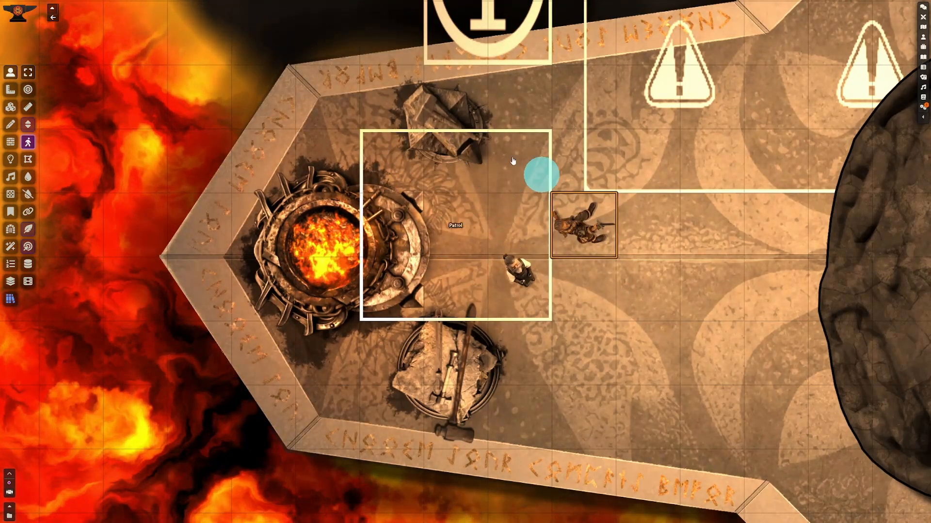
pyautogui.moveTo(518, 271); pyautogui.dragTo(519, 227)
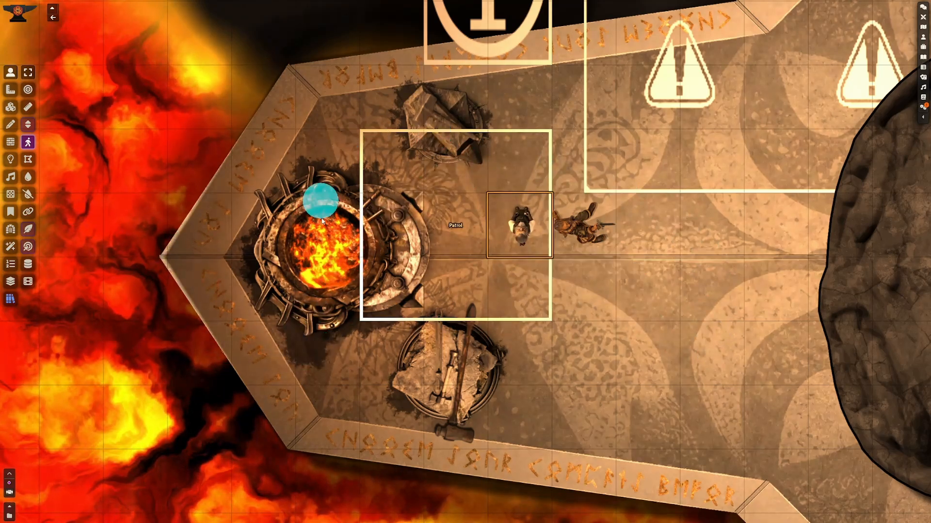
pyautogui.click(585, 221)
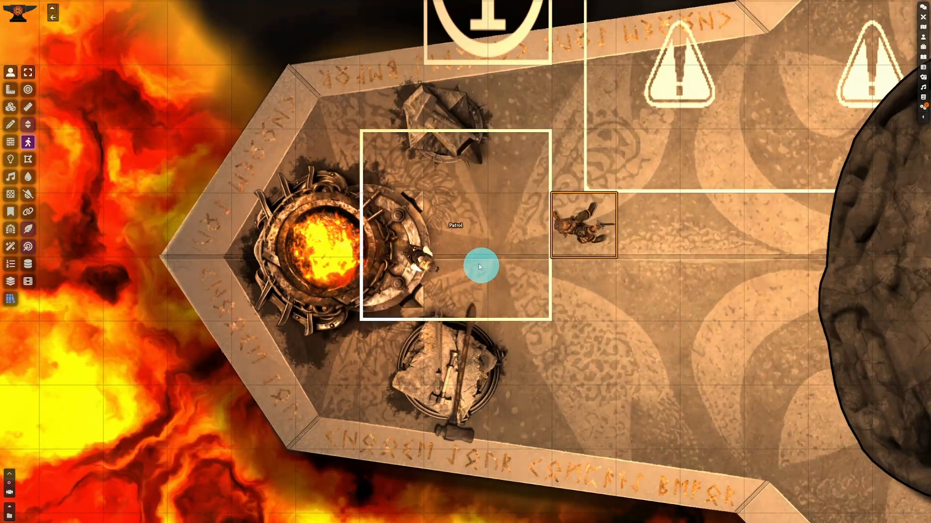
# Select the warning-sign active tile and move it over the floor beside the forge, overlapping the Patrol rectangle.
pyautogui.click(10, 108)
pyautogui.click(654, 128)
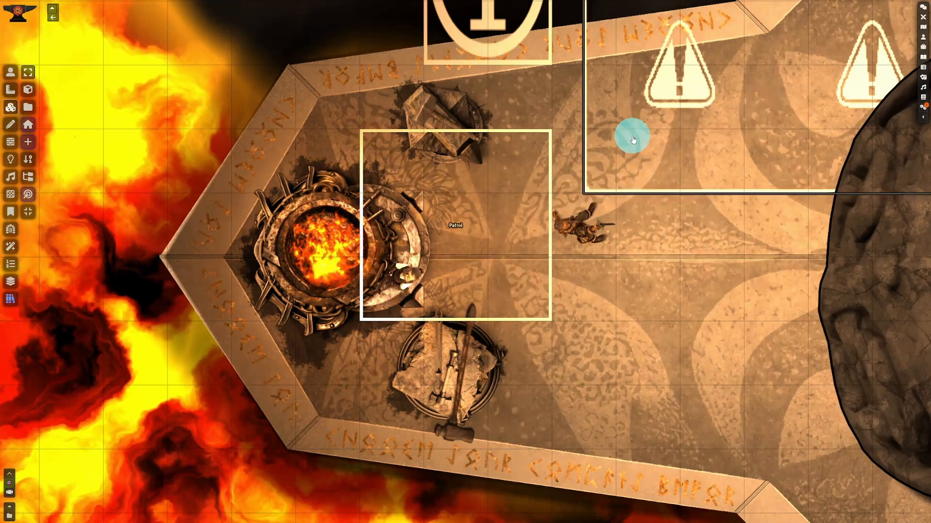
pyautogui.moveTo(691, 93); pyautogui.dragTo(537, 440)
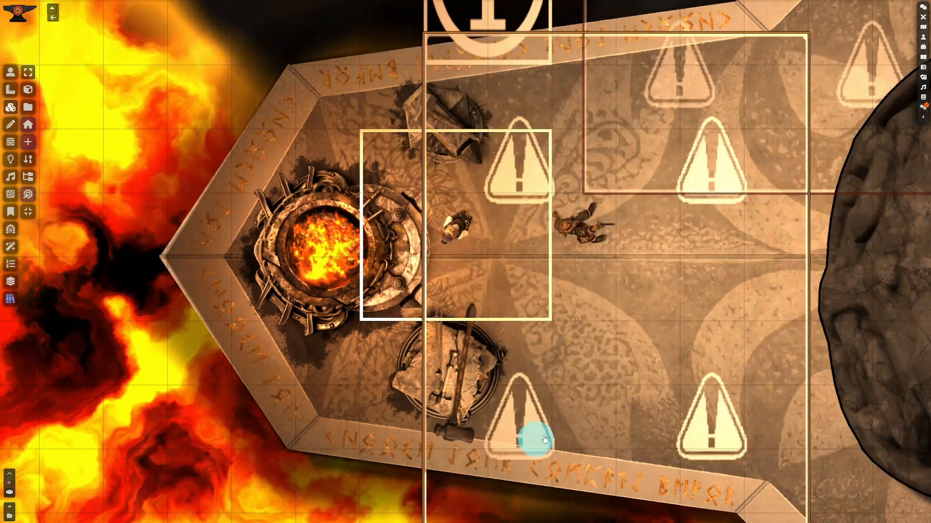
# Resize the warning-sign tile to 100 by 100 pixels and place it on the grid square next to the forge fire.
pyautogui.doubleClick(706, 422)
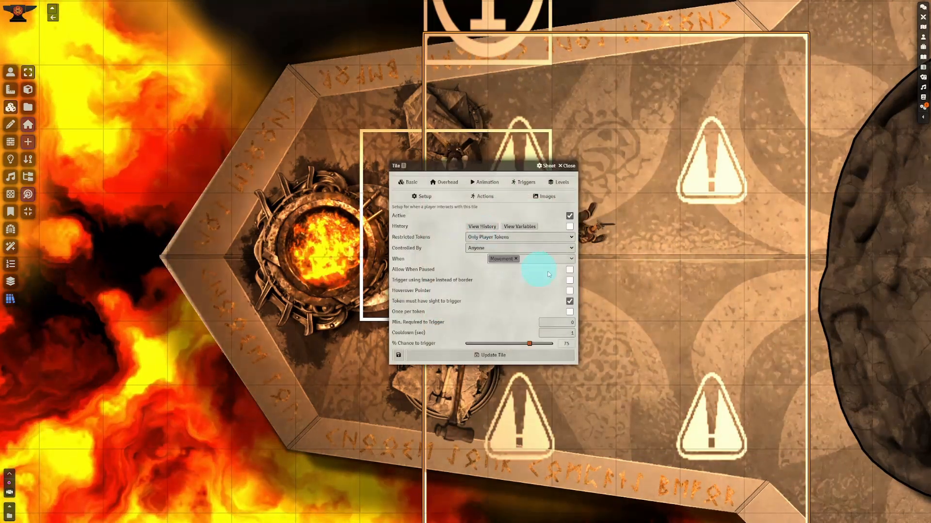
pyautogui.click(408, 182)
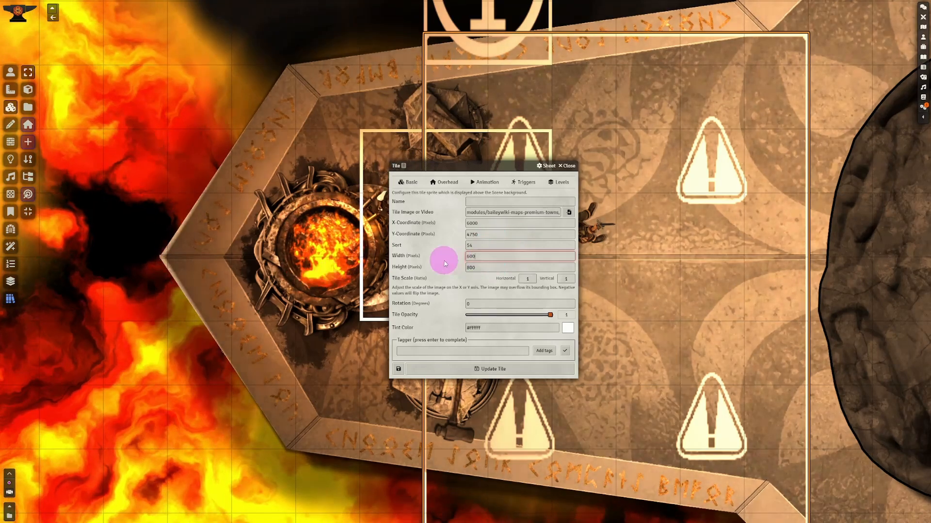
pyautogui.moveTo(444, 262); pyautogui.dragTo(440, 262)
pyautogui.write('100')
pyautogui.press('Tab')
pyautogui.write('100')
pyautogui.press('Tab')
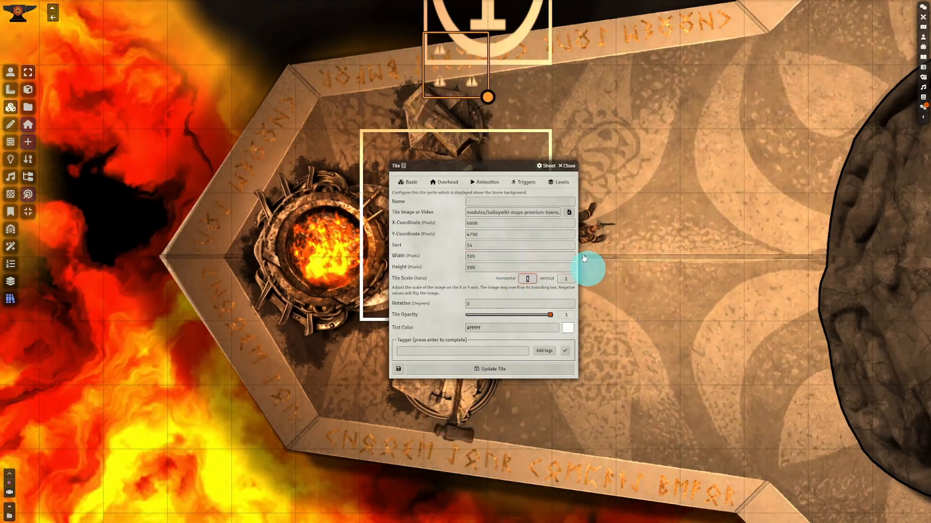
pyautogui.click(480, 372)
pyautogui.moveTo(442, 83); pyautogui.dragTo(396, 250)
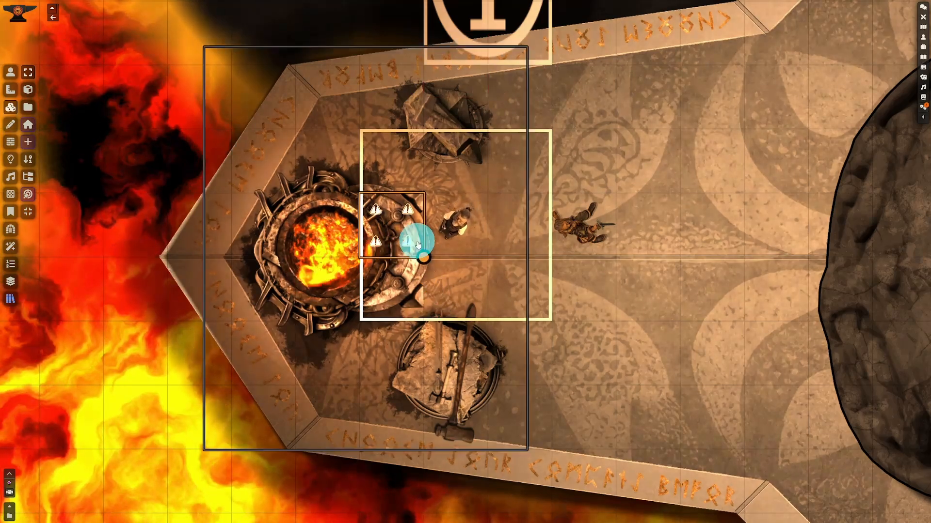
# Restrict the small tile's trigger to Only GM Tokens, replace the Movement trigger with Enter, and update the tile.
pyautogui.click(410, 238)
pyautogui.doubleClick(410, 237)
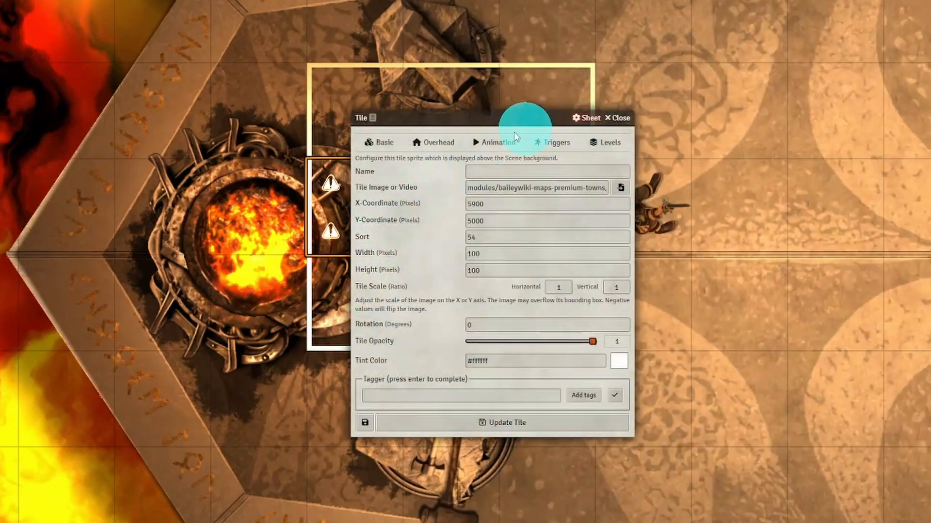
pyautogui.click(553, 147)
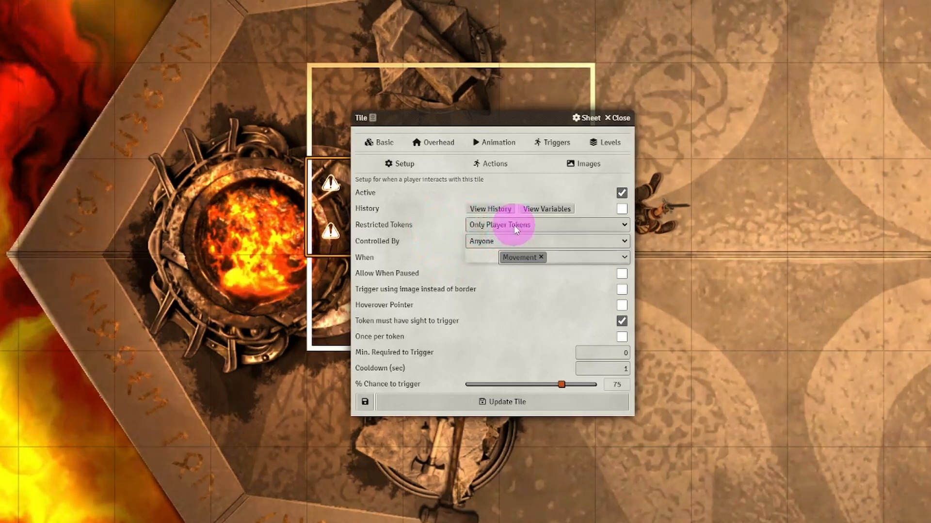
pyautogui.click(515, 229)
pyautogui.click(493, 255)
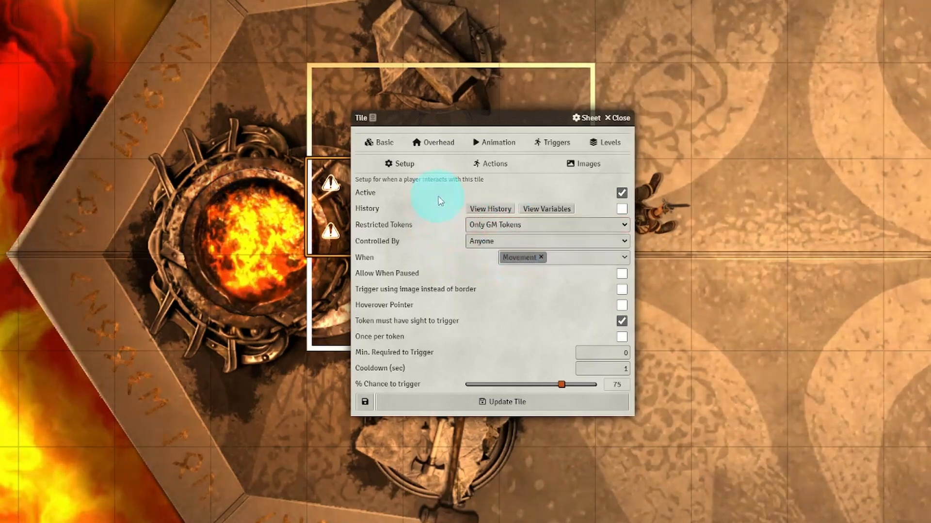
pyautogui.click(541, 257)
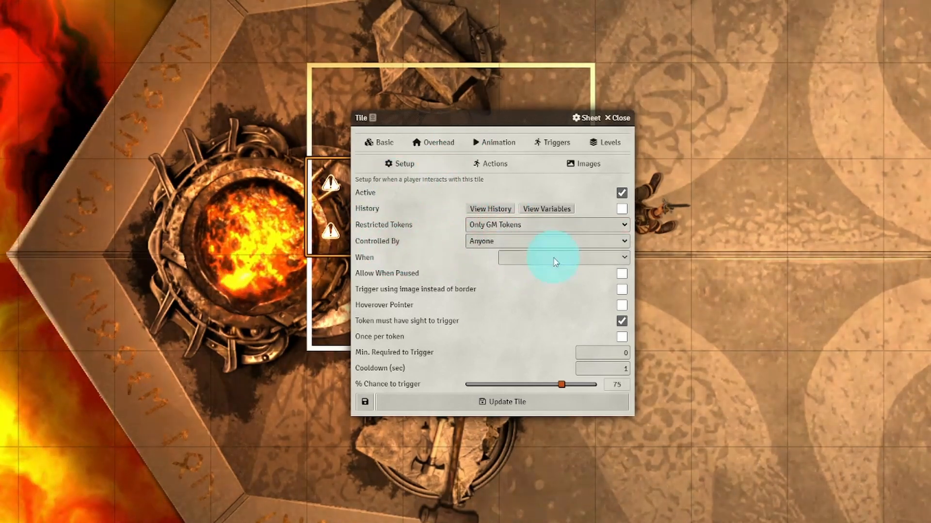
pyautogui.click(555, 262)
pyautogui.click(530, 270)
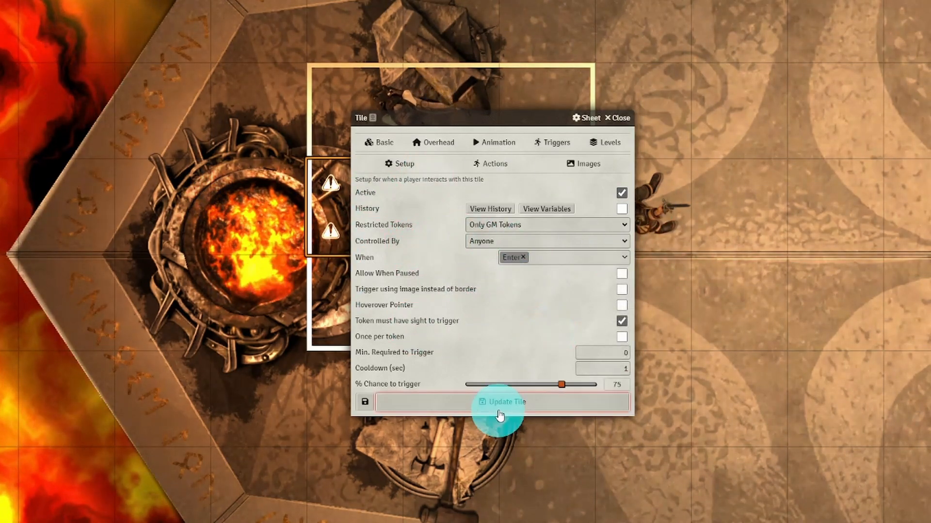
pyautogui.click(576, 401)
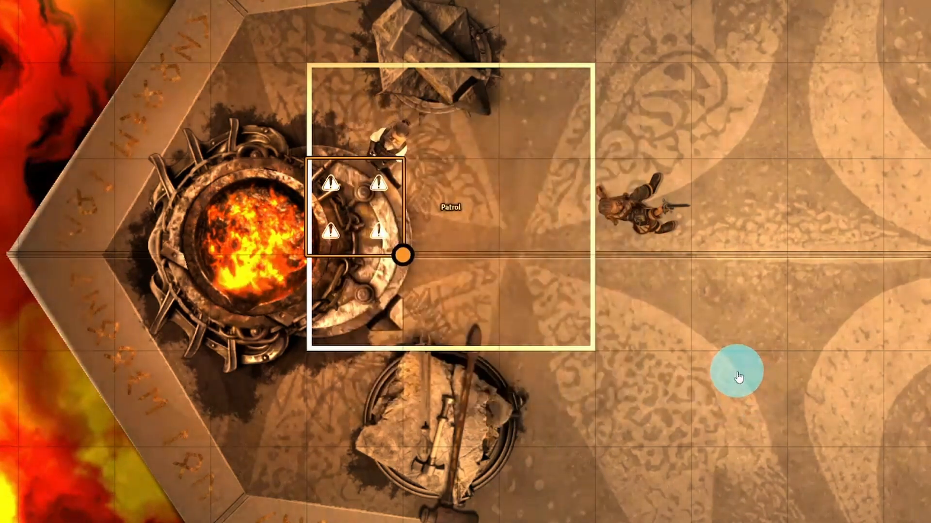
# Move the small tile to the centre of the Patrol rectangle, set its trigger chance to 100% and cooldown to 2 seconds, and update it.
pyautogui.moveTo(373, 213); pyautogui.dragTo(460, 213)
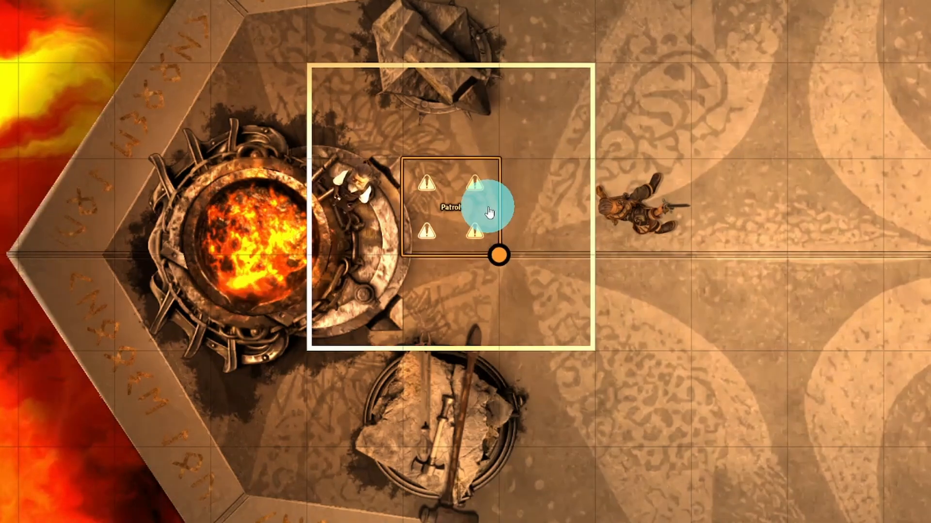
pyautogui.doubleClick(488, 206)
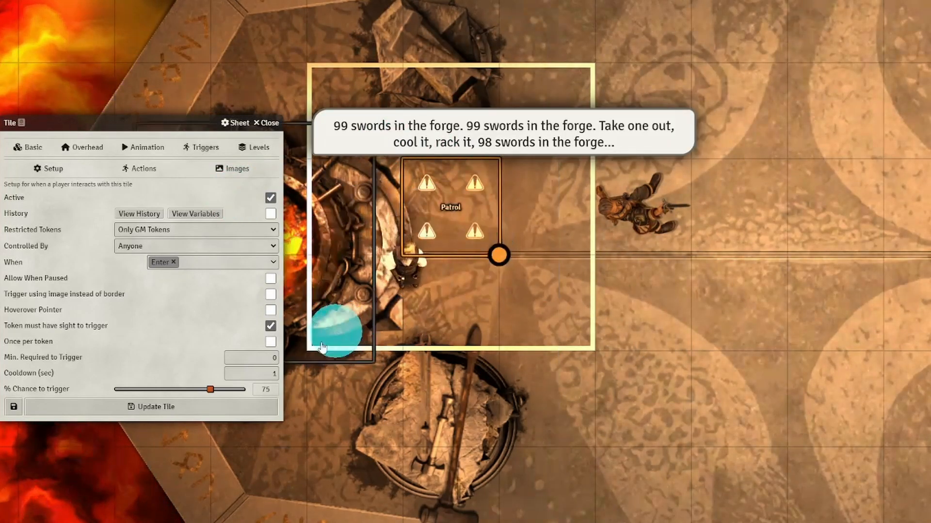
pyautogui.moveTo(210, 389); pyautogui.dragTo(124, 305)
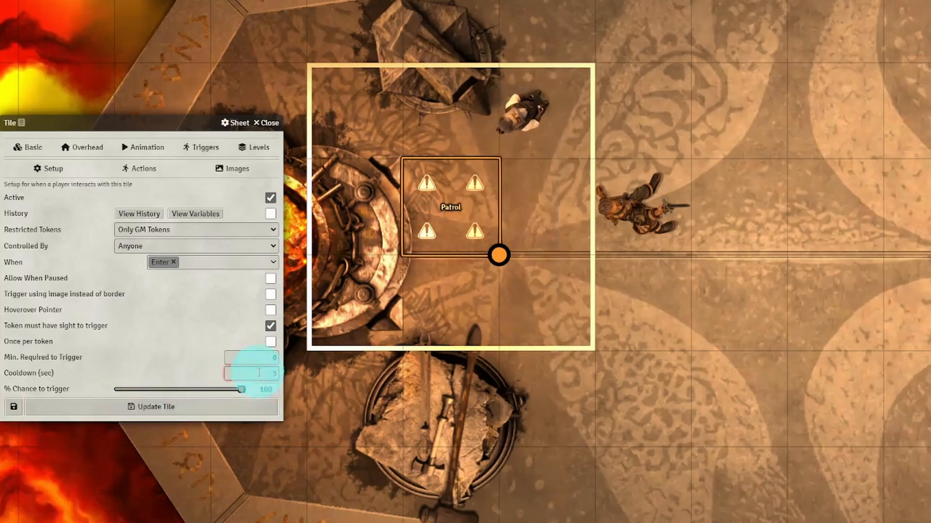
pyautogui.moveTo(249, 373); pyautogui.dragTo(312, 374)
pyautogui.write('2')
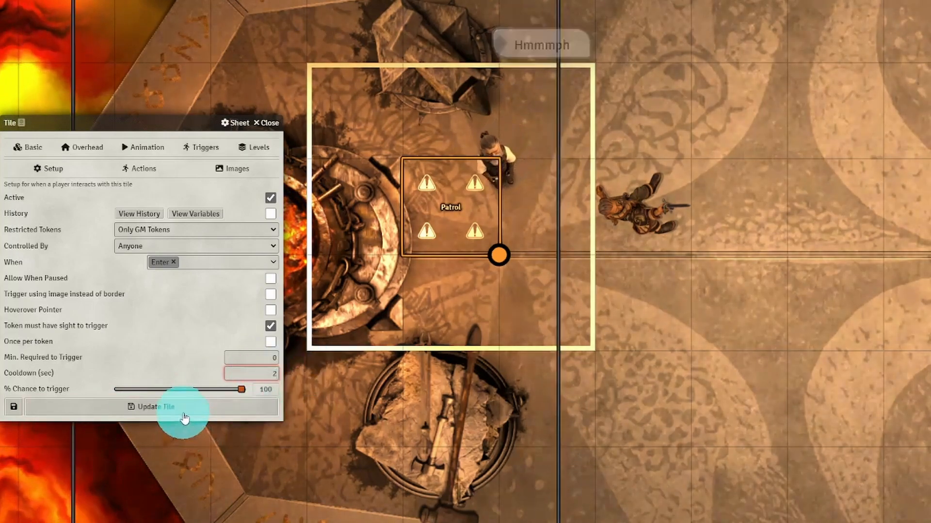
pyautogui.click(180, 410)
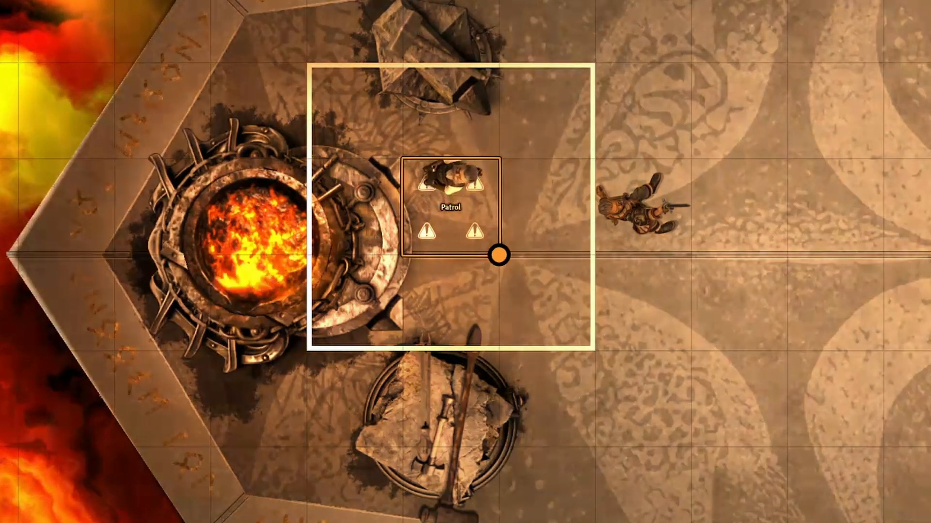
# Check the small tile's trigger setup again and close it without changes.
pyautogui.click(598, 407)
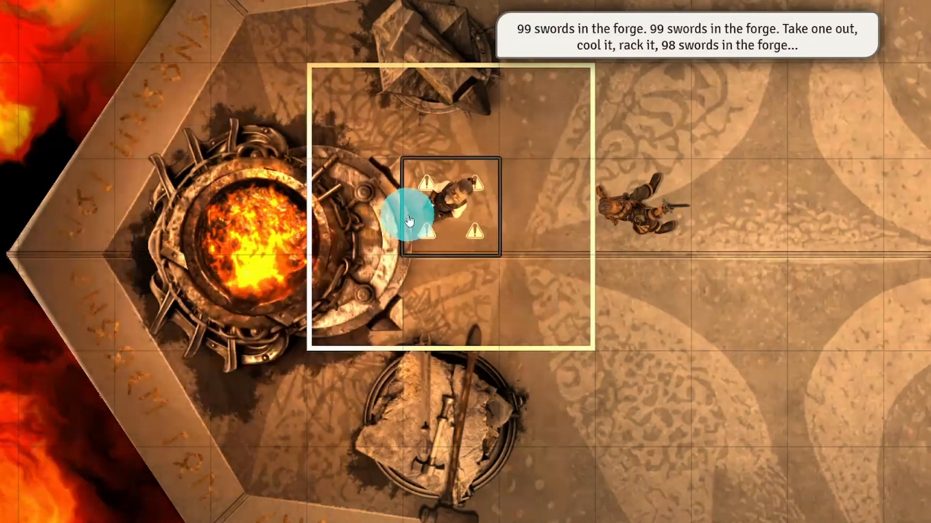
pyautogui.doubleClick(409, 218)
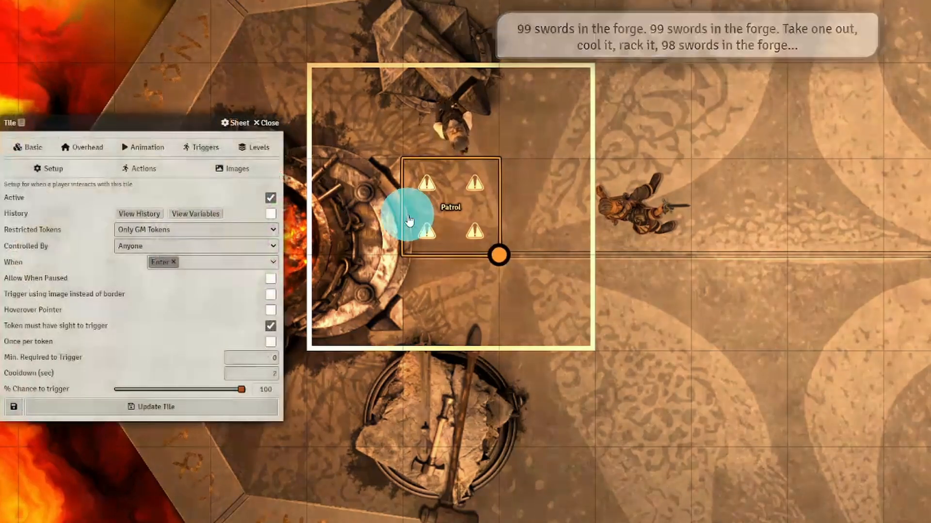
pyautogui.click(268, 123)
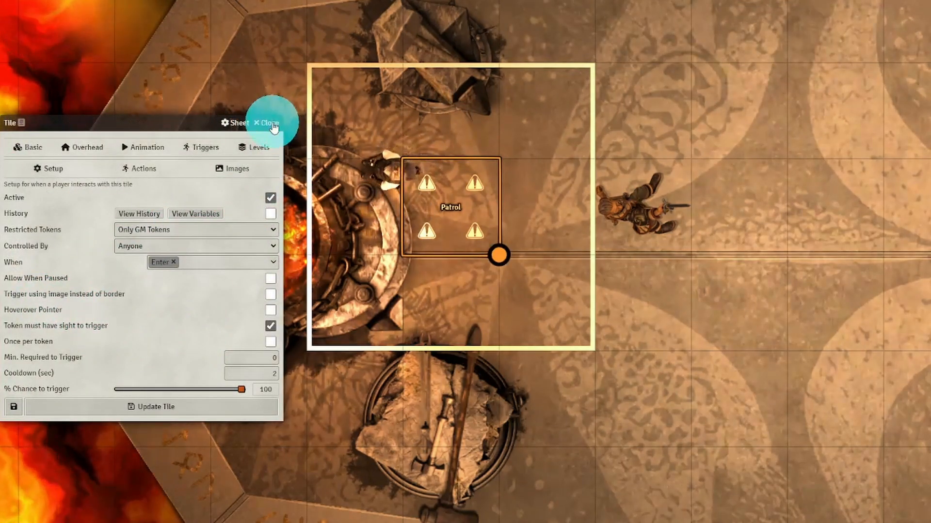
# Move the information-icon tile down over the side of the Patrol rectangle facing the player's token, overlapping the small tile.
pyautogui.moveTo(589, 1); pyautogui.dragTo(617, 314)
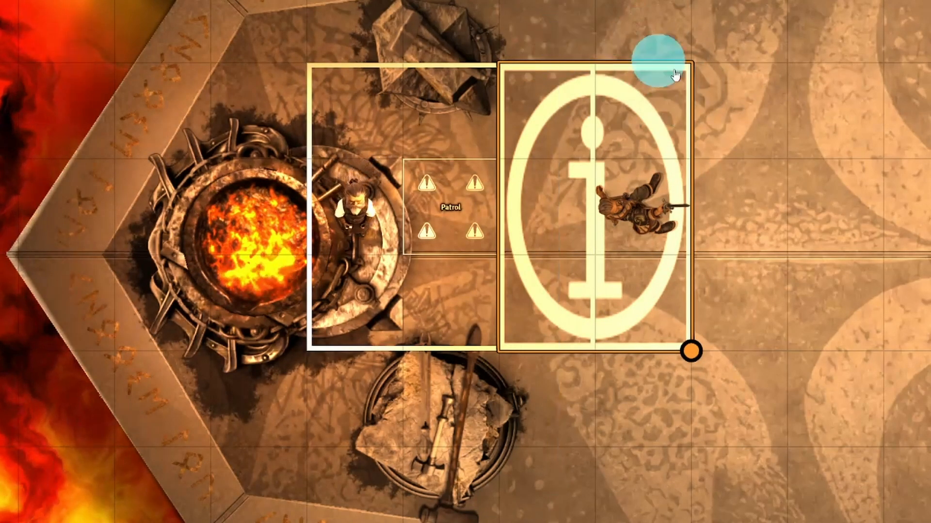
pyautogui.moveTo(668, 300); pyautogui.dragTo(615, 287)
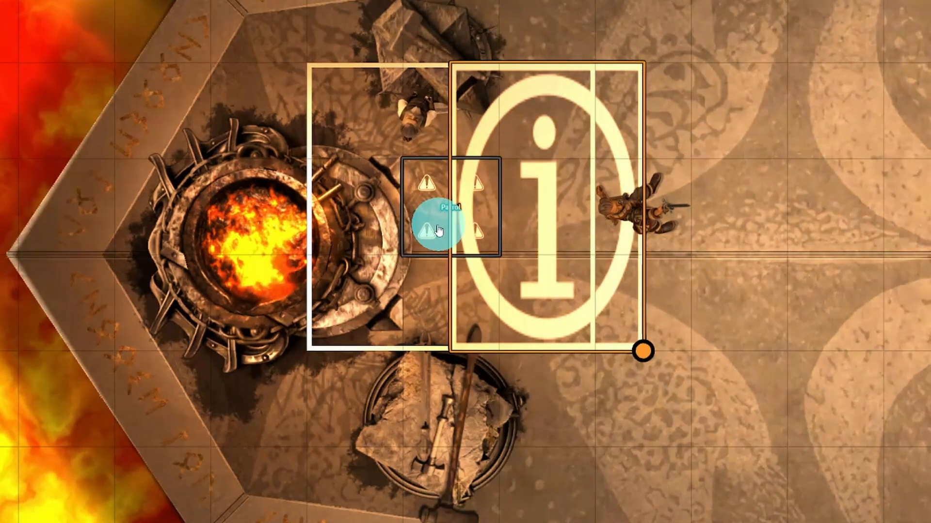
# Check the small tile's stacking order controls against the overlapping information tile, and watch the blacksmith cross both tiles.
pyautogui.click(436, 230)
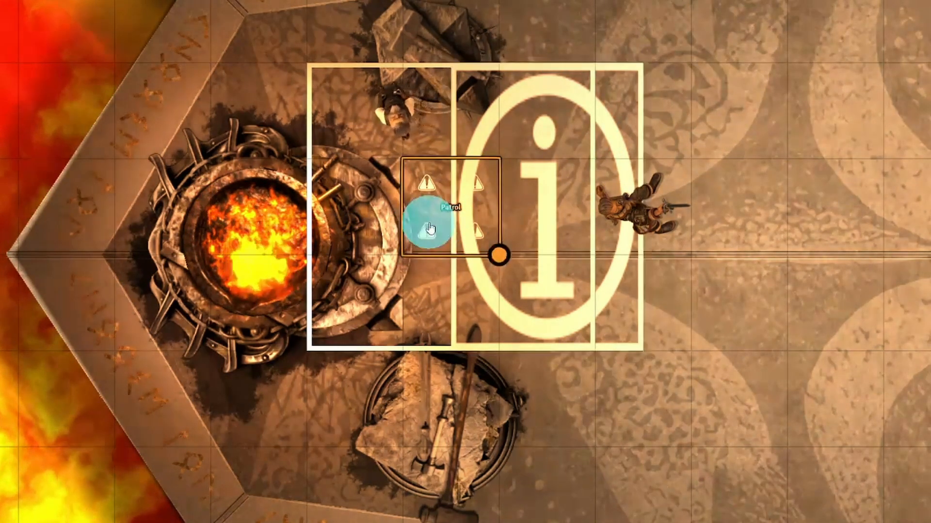
pyautogui.rightClick(427, 232)
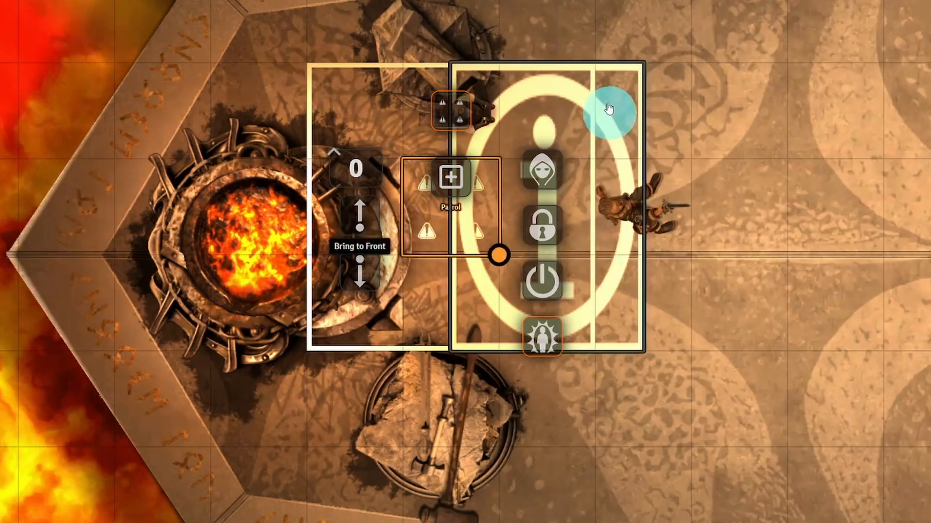
pyautogui.click(603, 88)
pyautogui.click(817, 121)
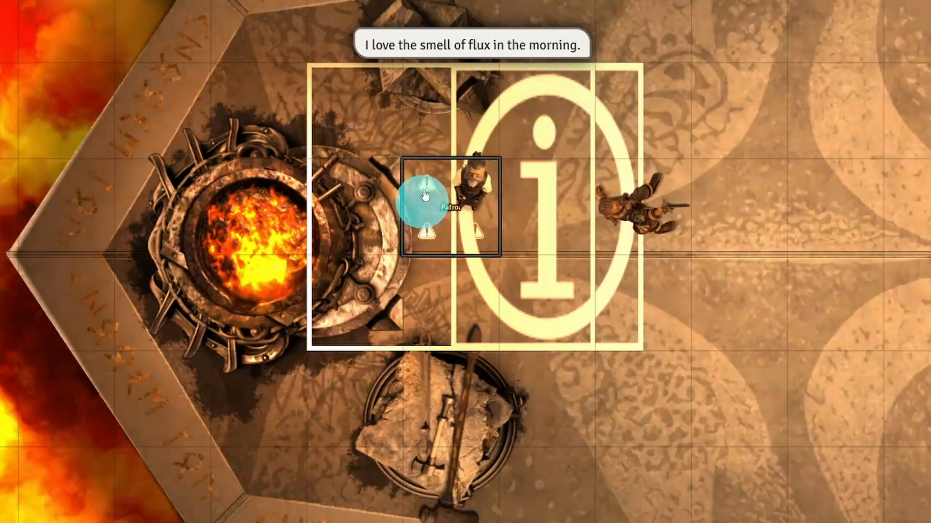
pyautogui.click(742, 260)
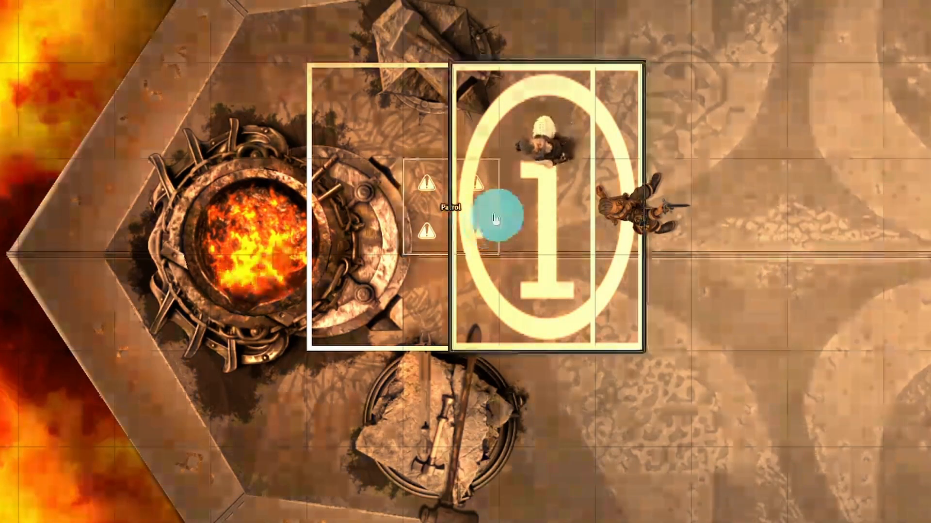
pyautogui.click(479, 140)
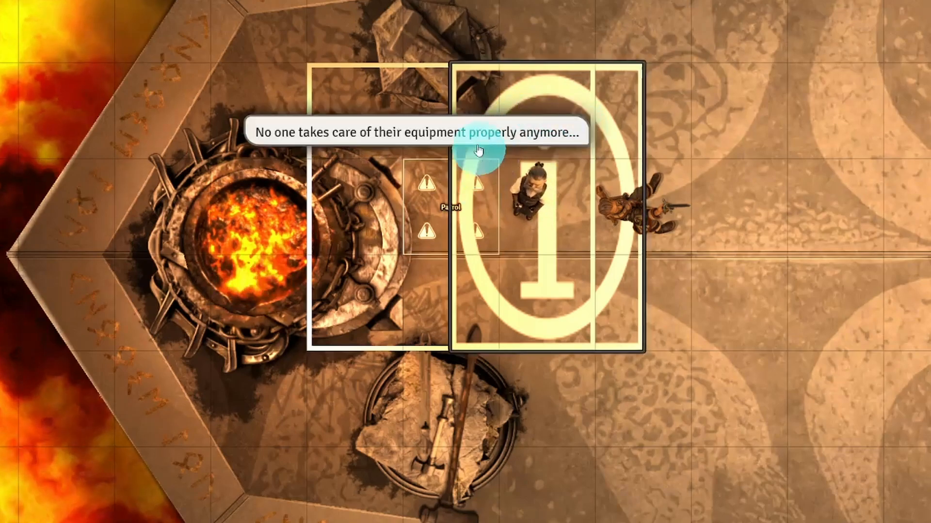
# Shift the information-icon tile so it covers the small tile, enlarge it to three by five grid squares, and select the player's token.
pyautogui.moveTo(644, 127); pyautogui.dragTo(579, 25)
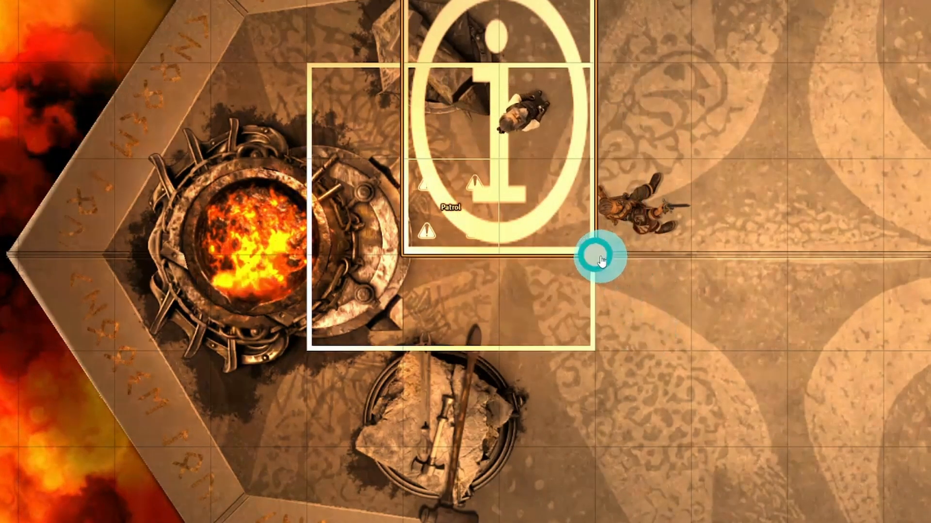
pyautogui.moveTo(596, 254); pyautogui.dragTo(615, 454)
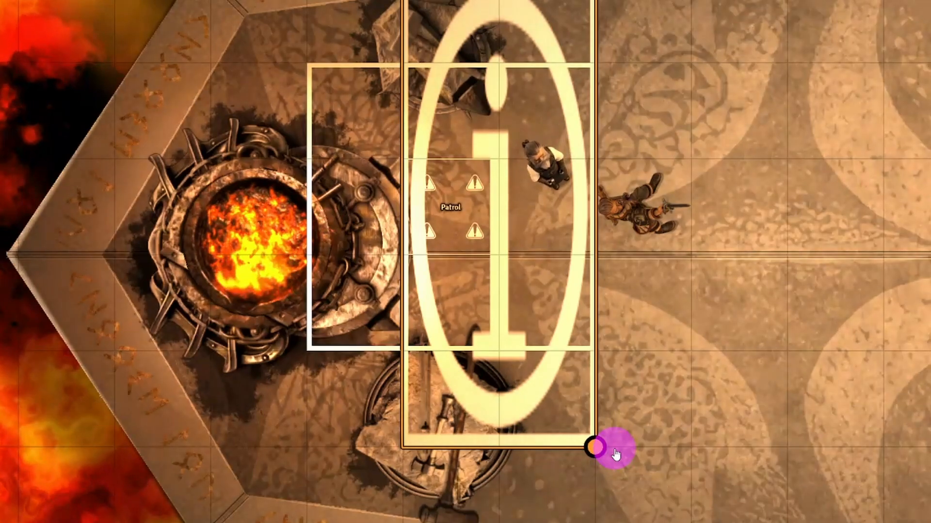
pyautogui.moveTo(732, 450); pyautogui.dragTo(708, 456)
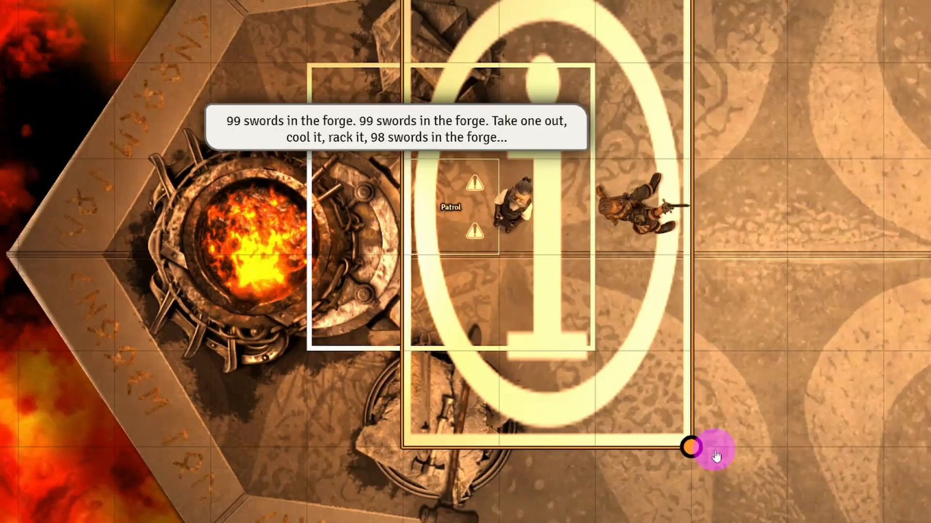
pyautogui.click(641, 214)
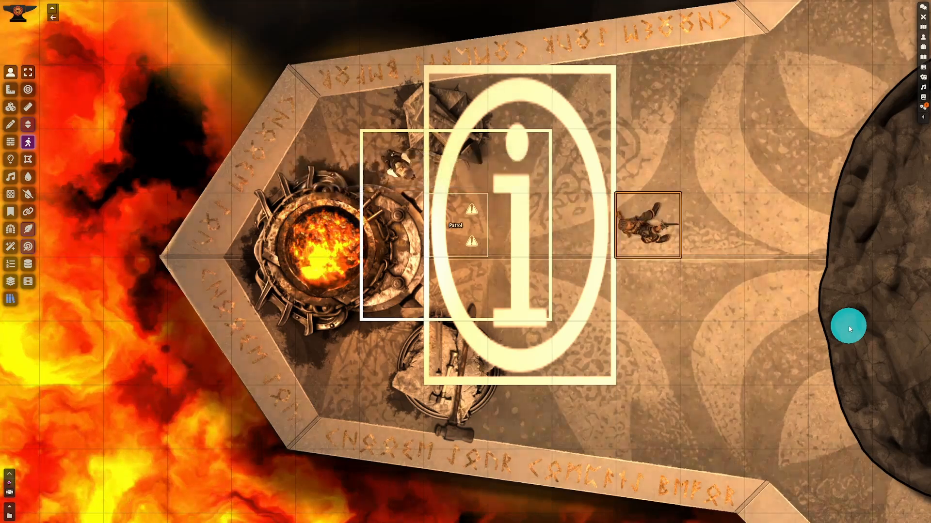
# Hide the large information-icon tile and the small warning-icon tile inside the Patrol rectangle from players.
pyautogui.click(11, 107)
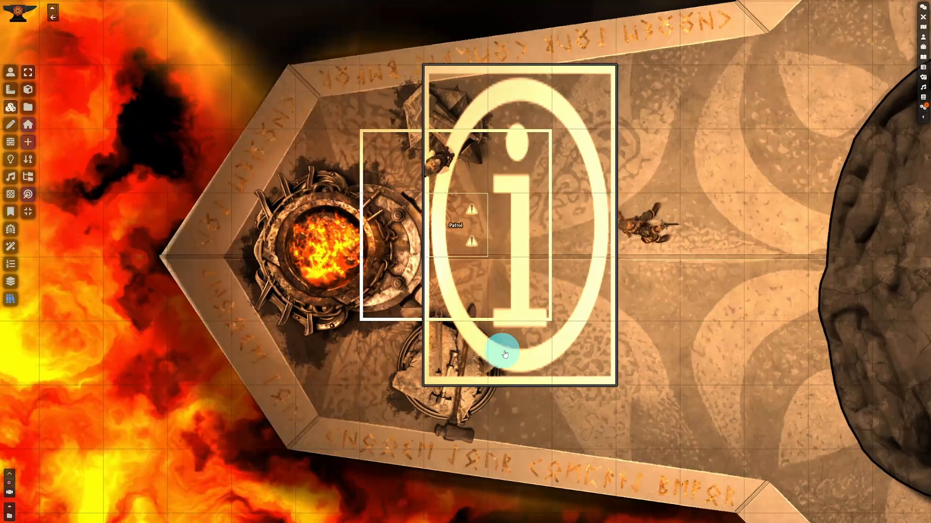
pyautogui.click(531, 348)
pyautogui.rightClick(534, 347)
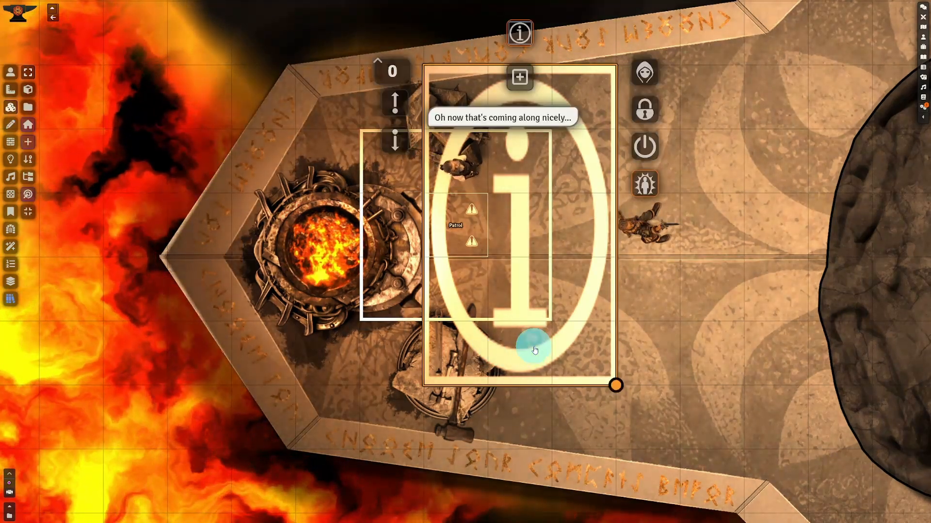
pyautogui.click(644, 73)
pyautogui.rightClick(455, 236)
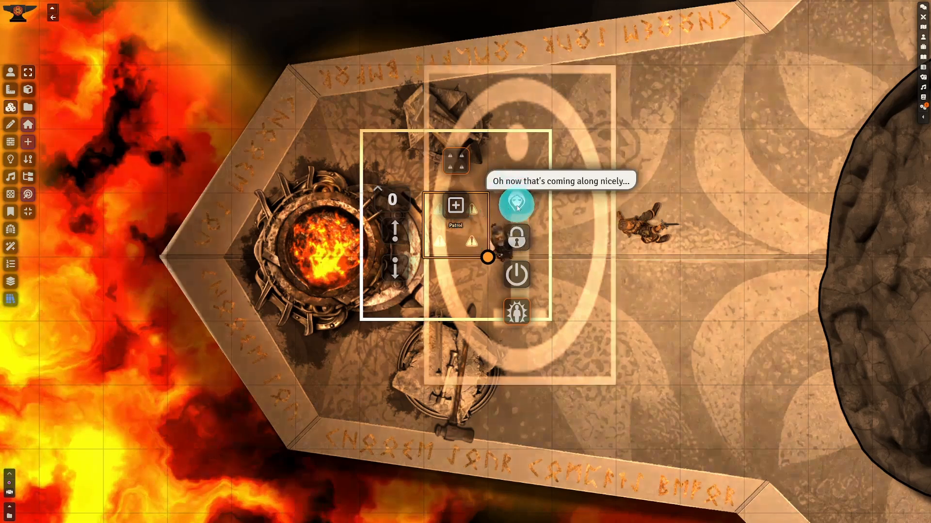
pyautogui.click(365, 165)
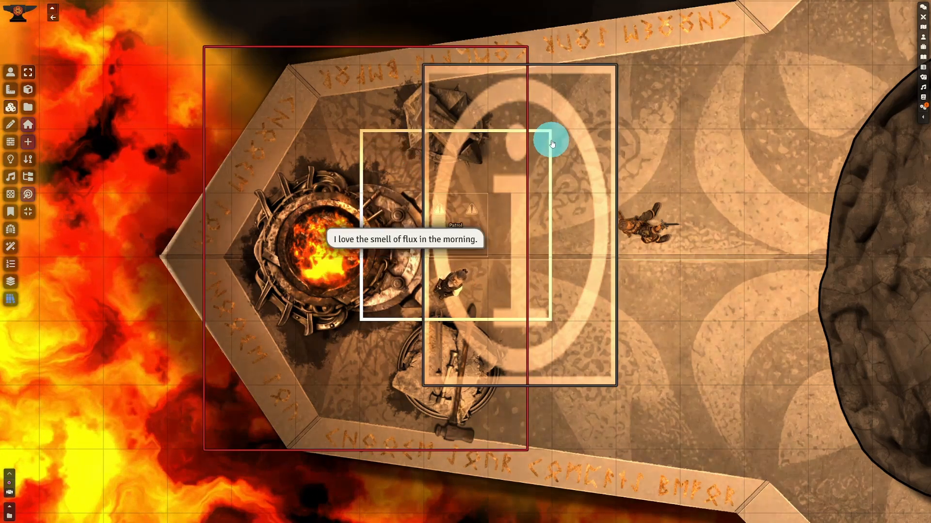
# Hide the Patrol rectangle drawing from players.
pyautogui.click(11, 125)
pyautogui.rightClick(405, 142)
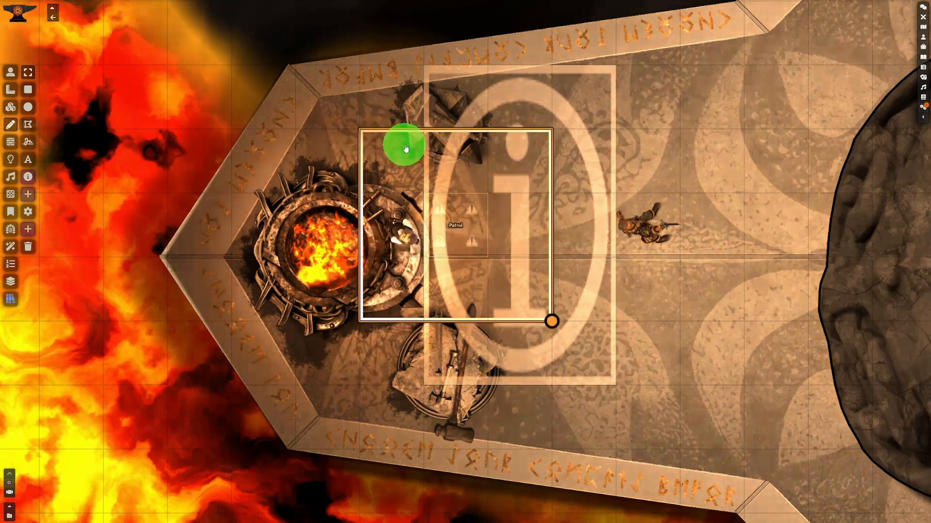
pyautogui.click(592, 141)
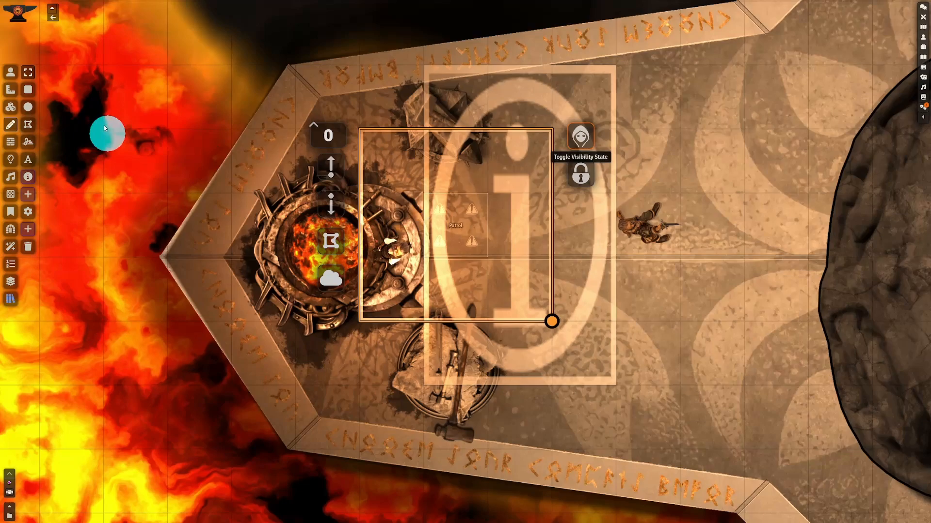
# Walk the player's token onto the information tile, off it and back in along the row above to test the blacksmith's phrases.
pyautogui.click(11, 72)
pyautogui.click(639, 221)
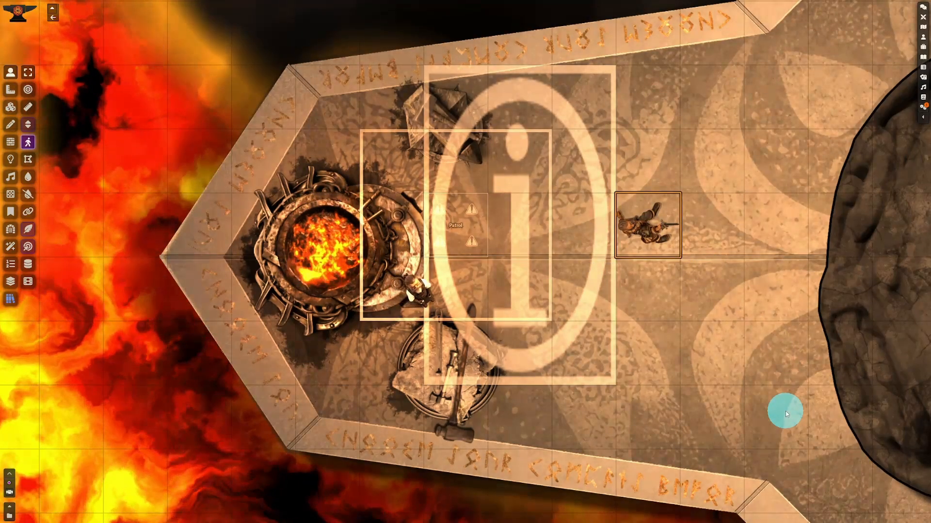
pyautogui.press('Left')
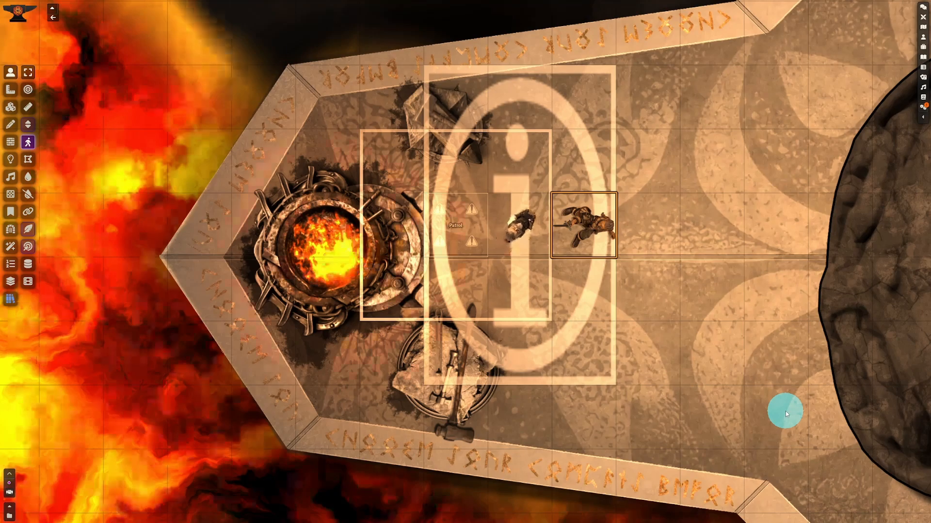
pyautogui.press('Right')
pyautogui.press('Right')
pyautogui.press('Up')
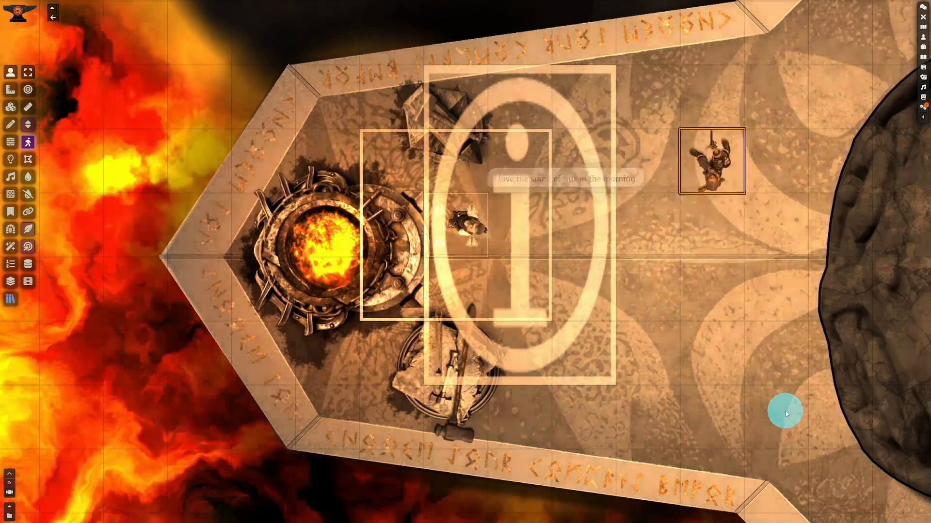
pyautogui.press('Left')
pyautogui.press('Left')
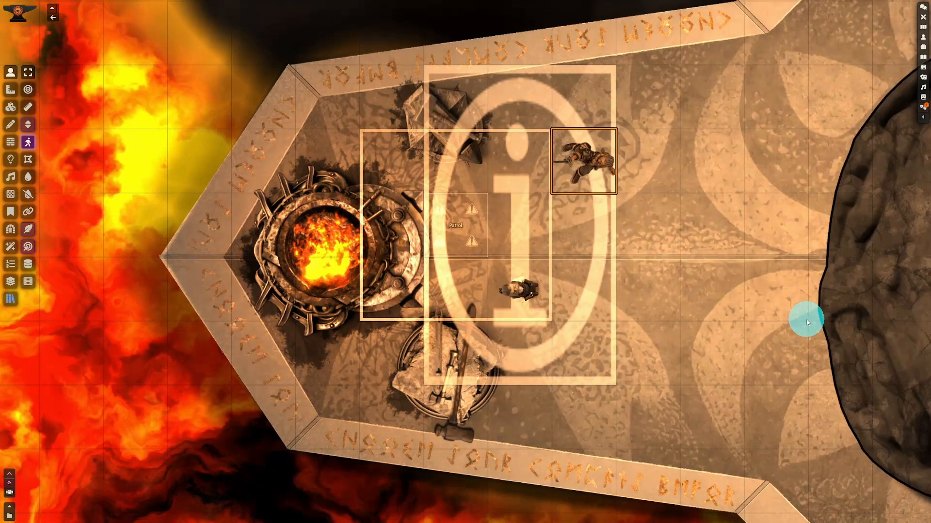
pyautogui.press('Left')
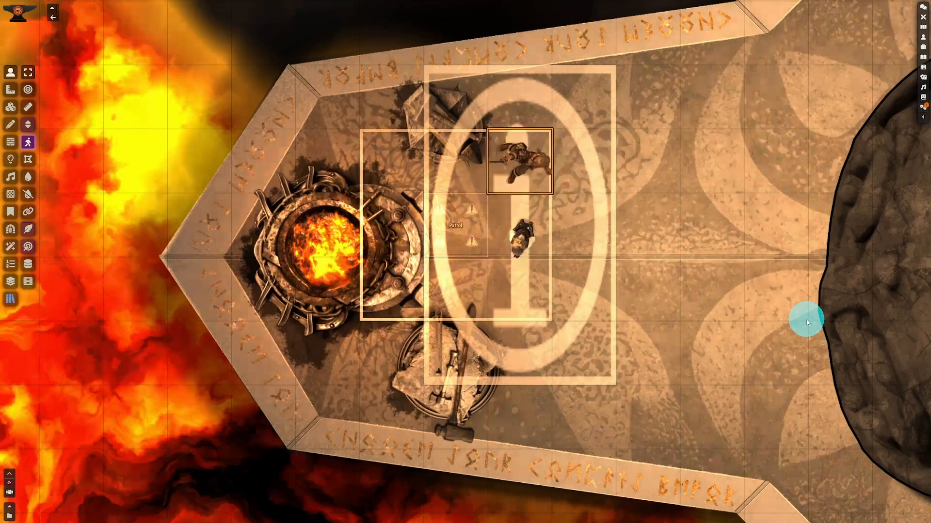
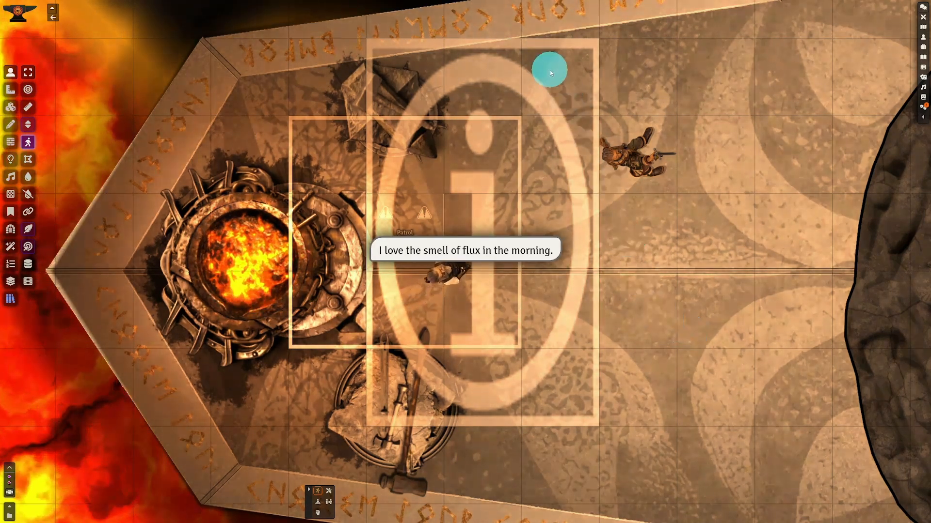
# Move the information tile to cover both the blacksmith and the player's token, and resize it to three by three grid squares.
pyautogui.click(10, 107)
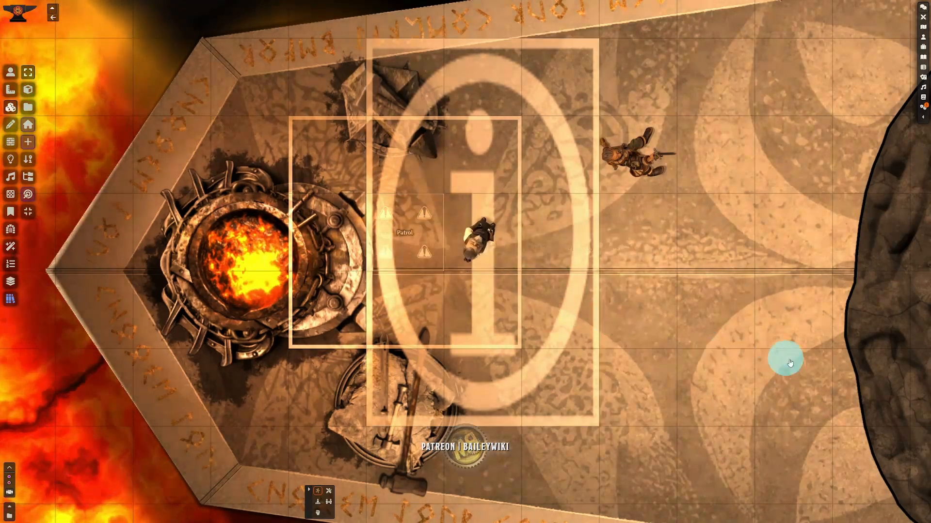
pyautogui.scroll(2, 544, 327)
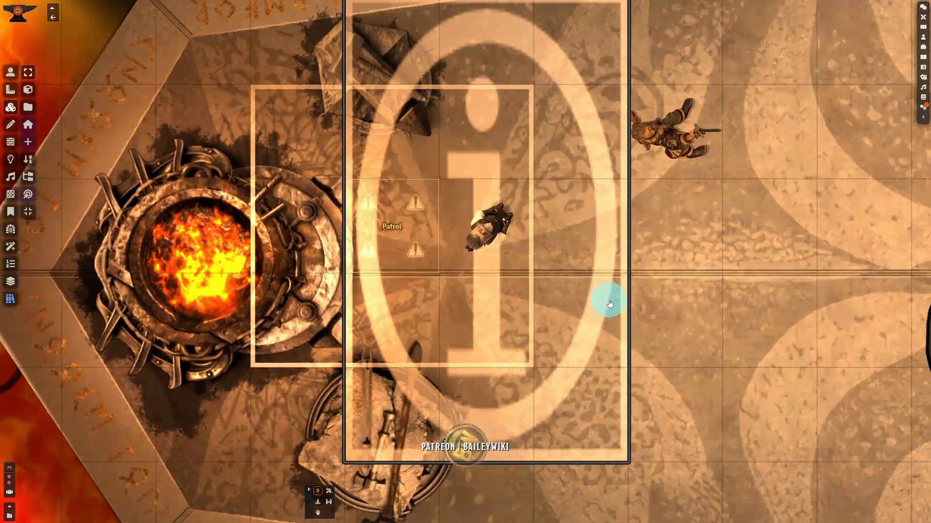
pyautogui.moveTo(588, 292); pyautogui.dragTo(765, 364)
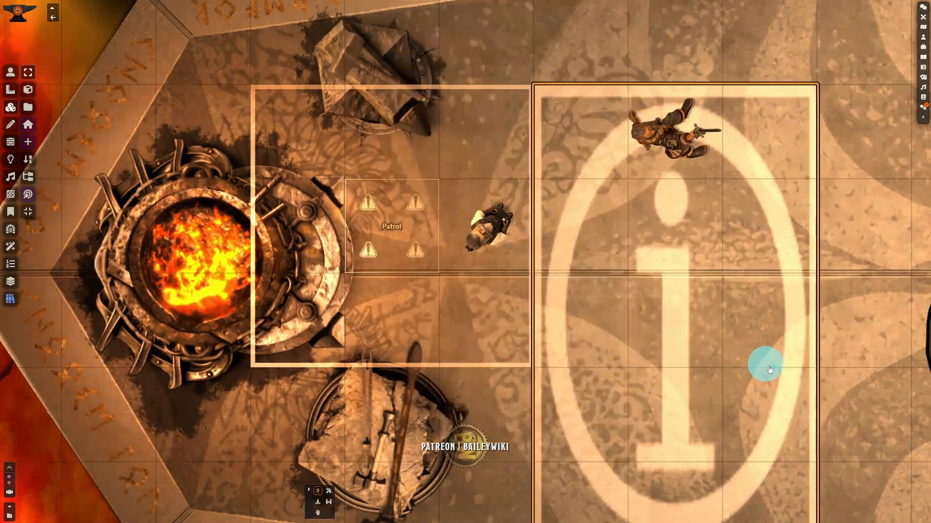
pyautogui.scroll(-1, 757, 330)
pyautogui.scroll(-1, 757, 330)
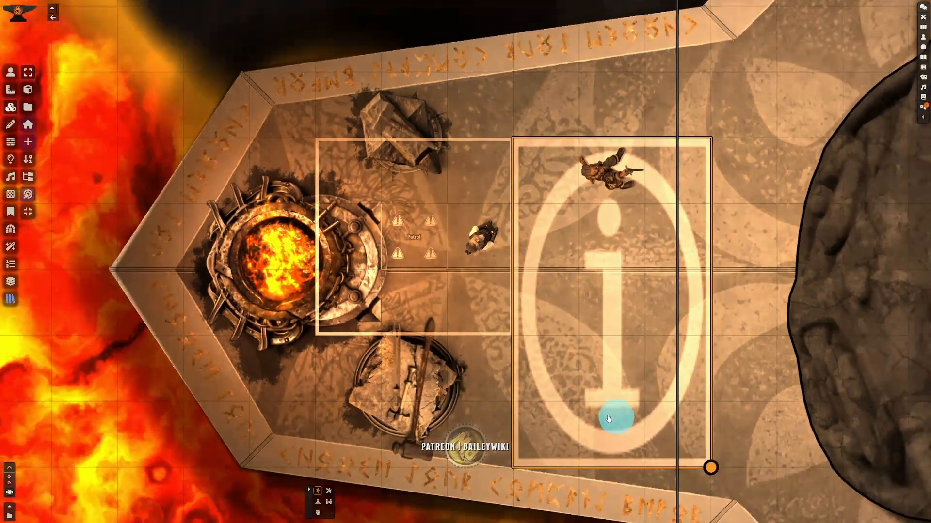
pyautogui.moveTo(613, 415); pyautogui.dragTo(546, 410)
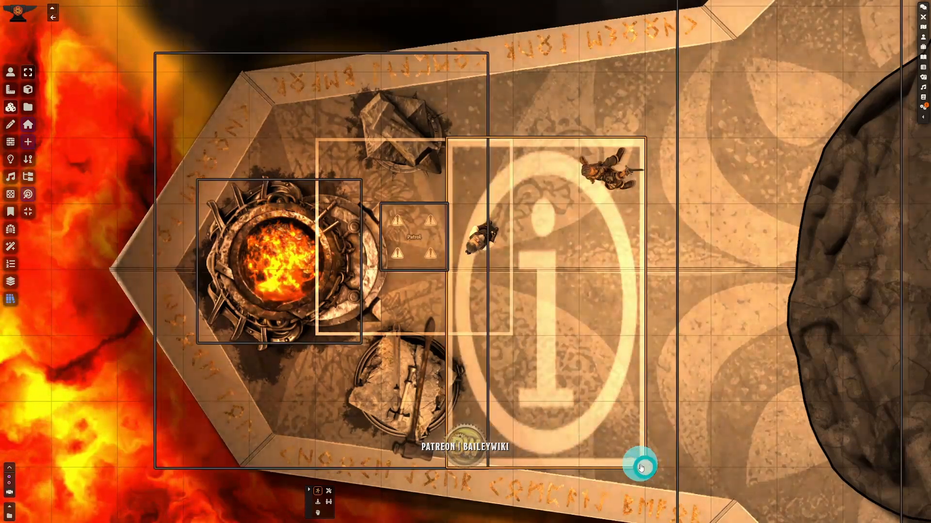
pyautogui.moveTo(648, 401); pyautogui.dragTo(644, 334)
# Add Movement to the information tile's triggers, set its minimum required to trigger to 2, and update the tile.
pyautogui.scroll(3, 615, 301)
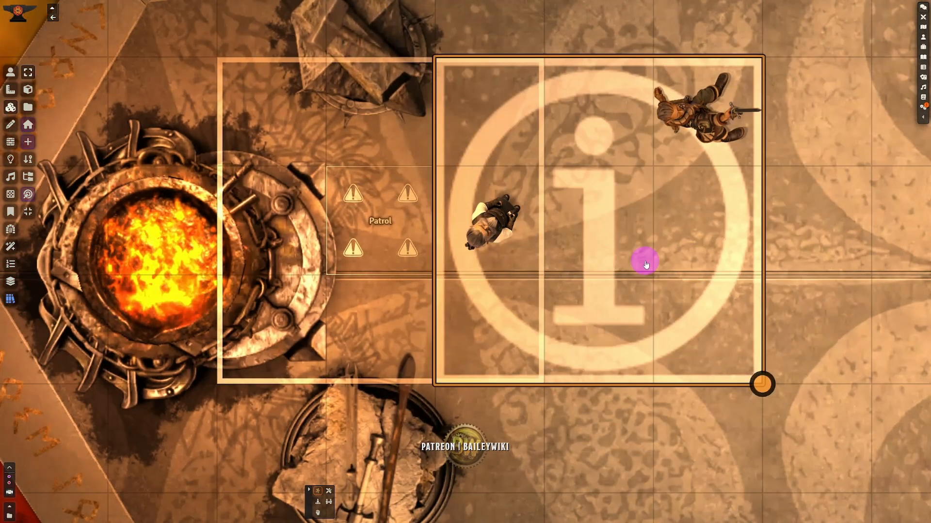
pyautogui.doubleClick(646, 264)
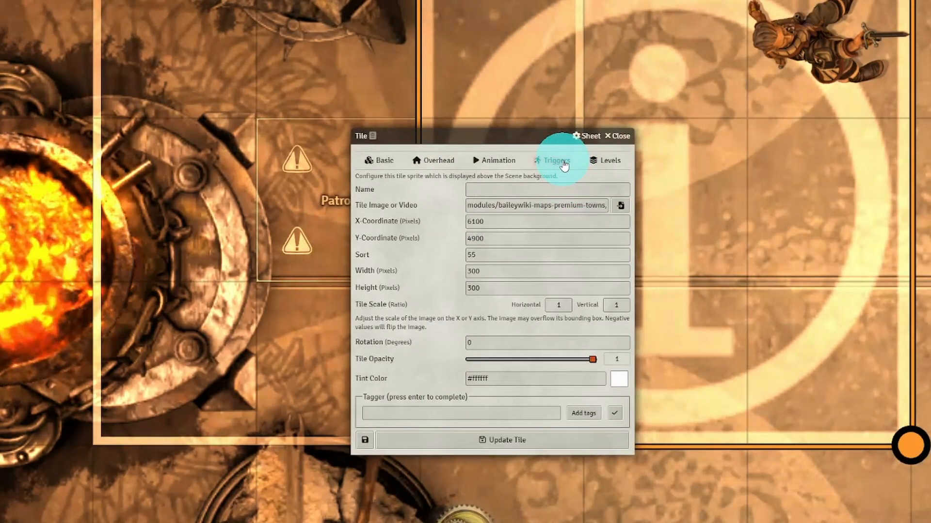
pyautogui.click(556, 161)
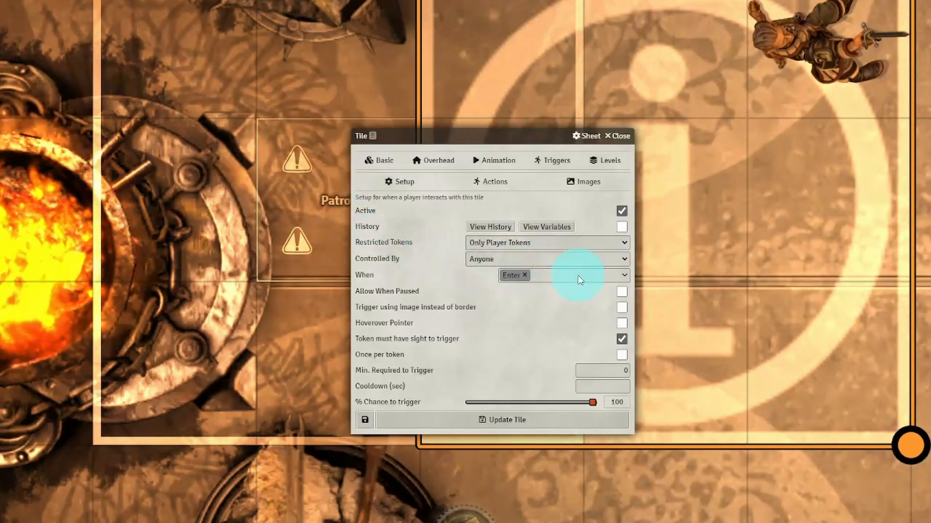
pyautogui.click(580, 280)
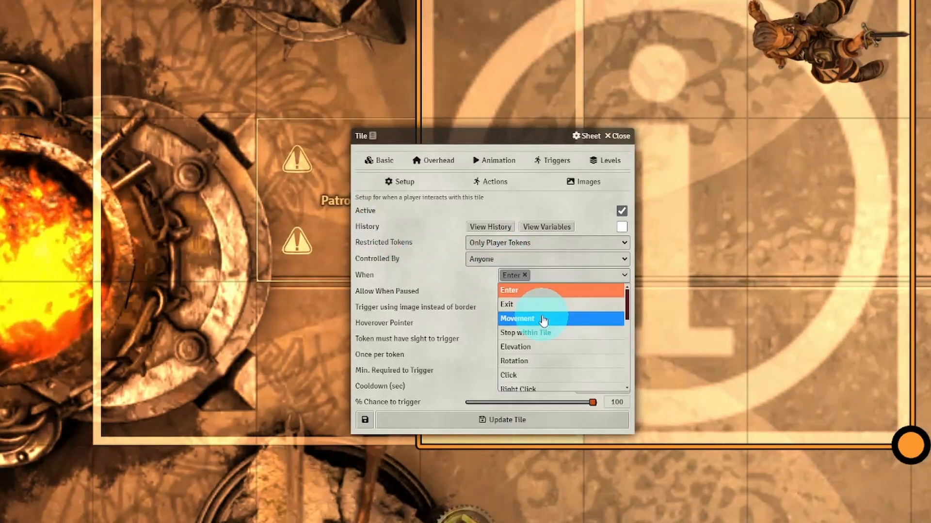
pyautogui.click(543, 321)
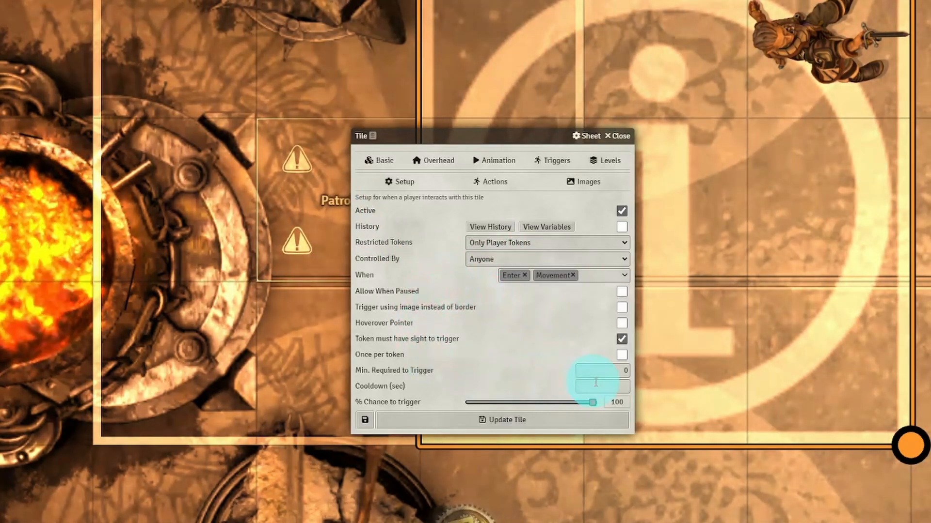
pyautogui.click(608, 366)
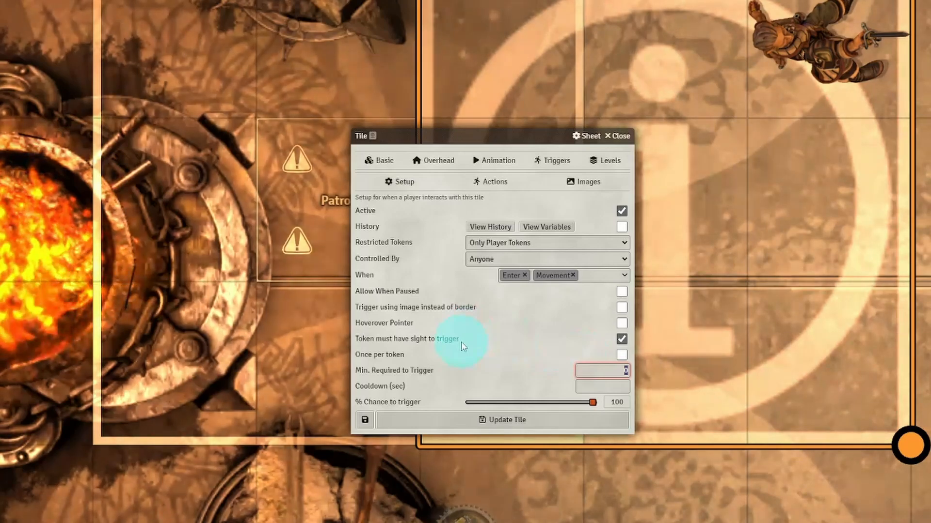
pyautogui.write('2')
pyautogui.click(518, 346)
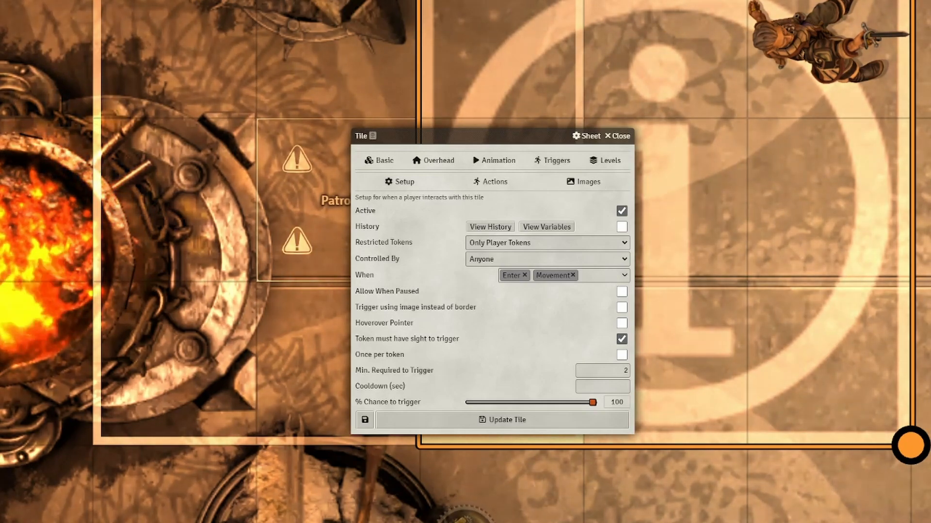
pyautogui.moveTo(499, 129); pyautogui.dragTo(650, 89)
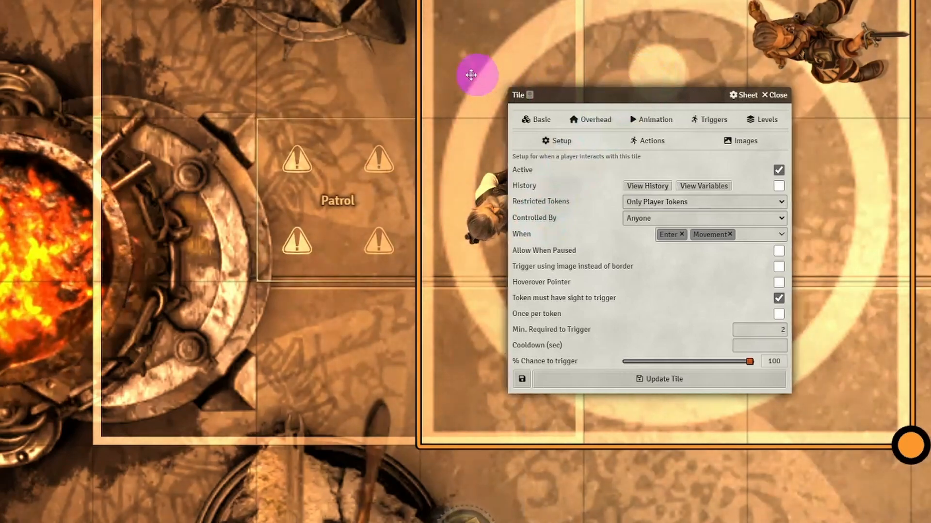
pyautogui.moveTo(470, 75); pyautogui.dragTo(479, 68)
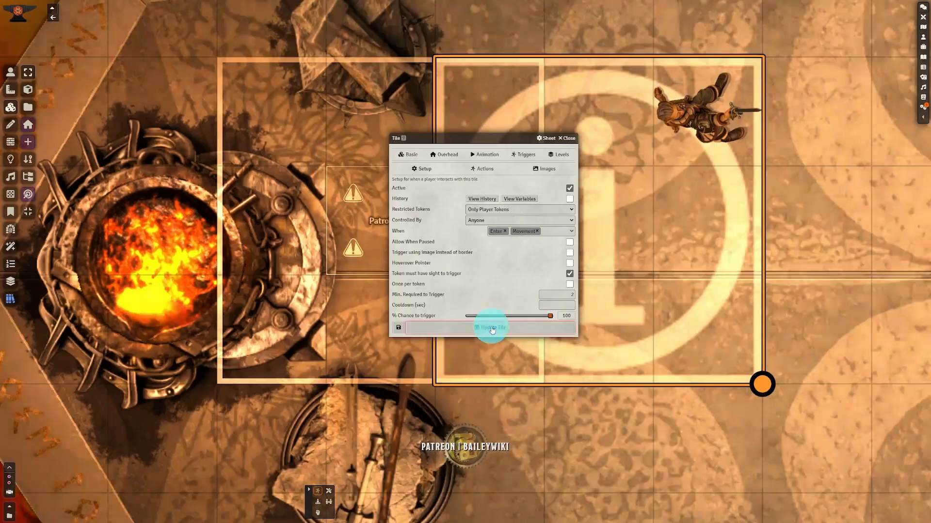
pyautogui.click(501, 359)
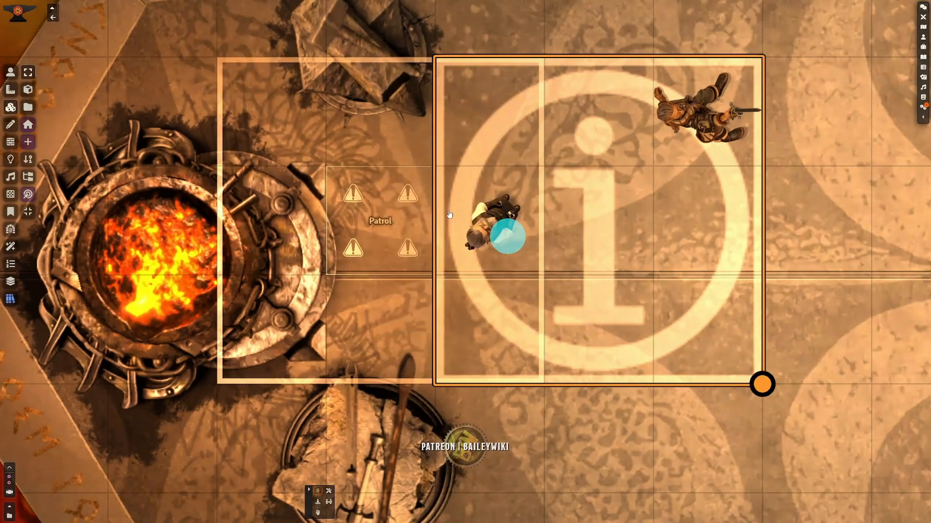
# Move the blacksmith one square away from the forge to the information tile's centre, and the player's token just outside the tile.
pyautogui.click(42, 85)
pyautogui.click(14, 73)
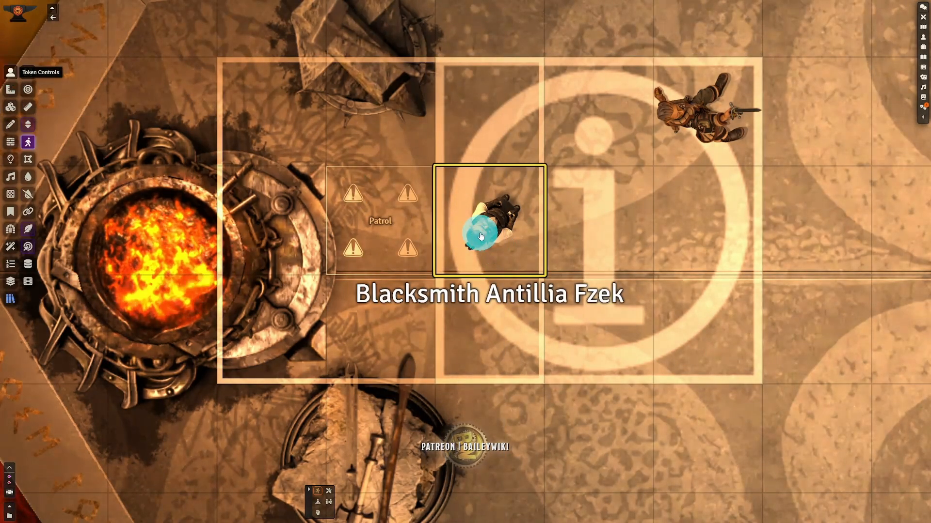
pyautogui.moveTo(491, 218); pyautogui.dragTo(601, 221)
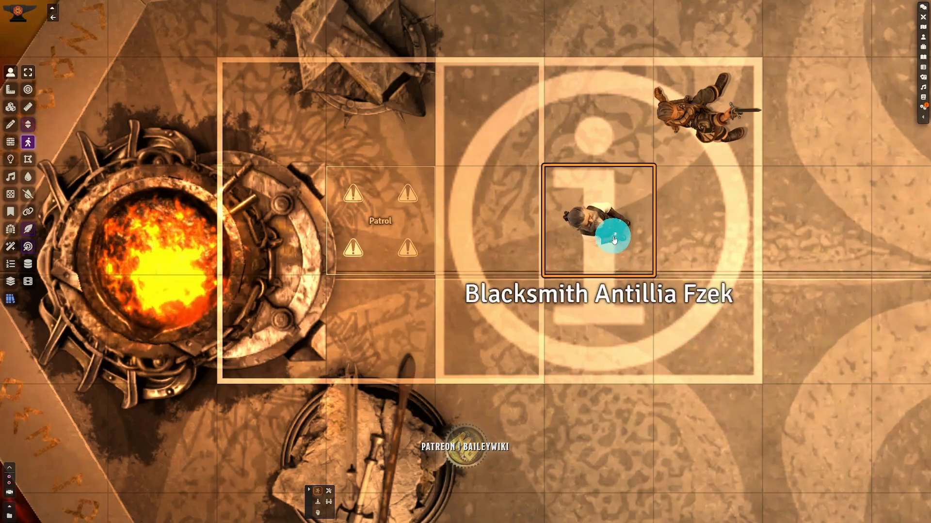
pyautogui.scroll(-2, 613, 240)
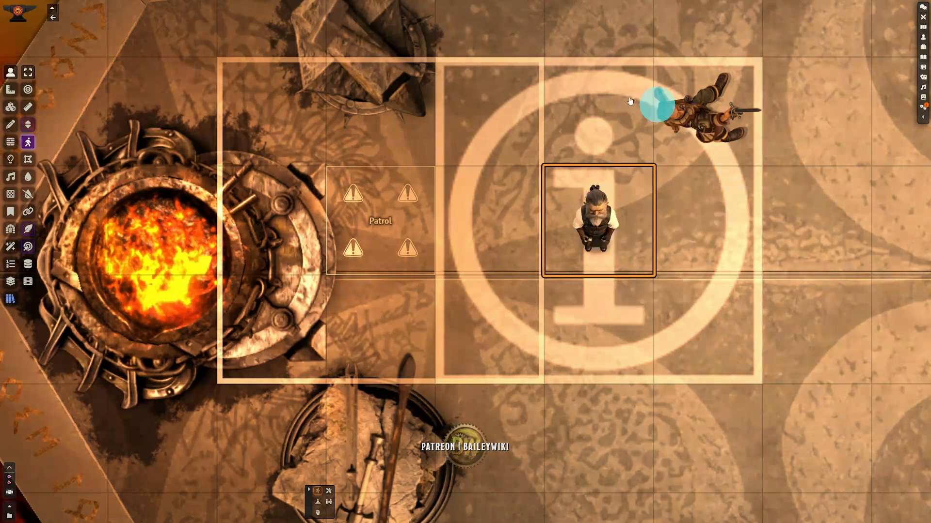
pyautogui.moveTo(708, 122); pyautogui.dragTo(858, 126)
# Check the blacksmith token's configuration, including its patrol options and tag, and close it without changes.
pyautogui.click(603, 214)
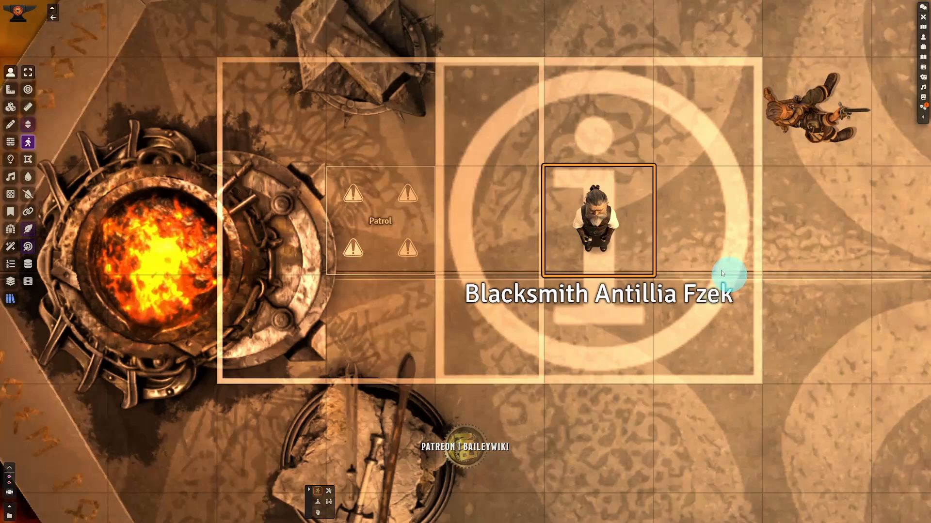
pyautogui.rightClick(608, 219)
pyautogui.doubleClick(608, 219)
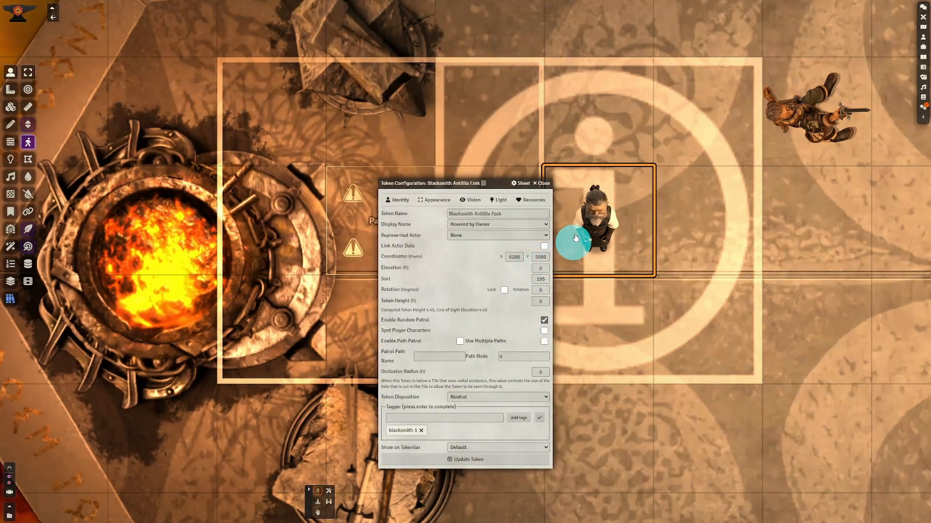
pyautogui.click(542, 184)
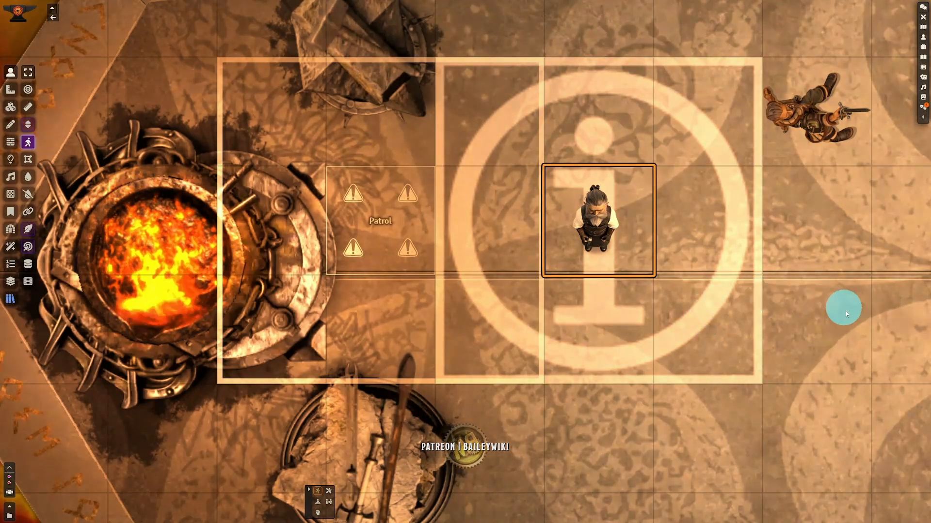
# Create a smart link for the selected blacksmith with the Mass Edit Linker and attach the information tile to it.
pyautogui.hotkey('shift', 'l')
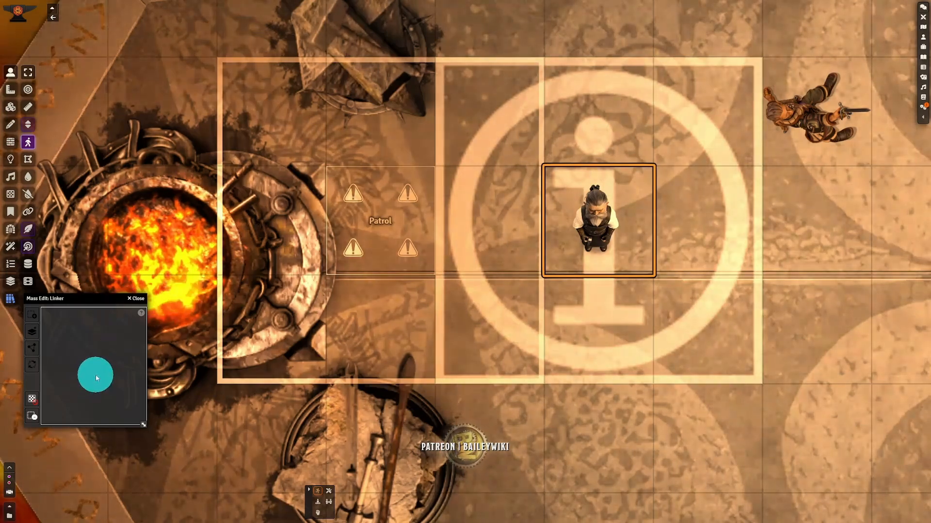
pyautogui.click(96, 378)
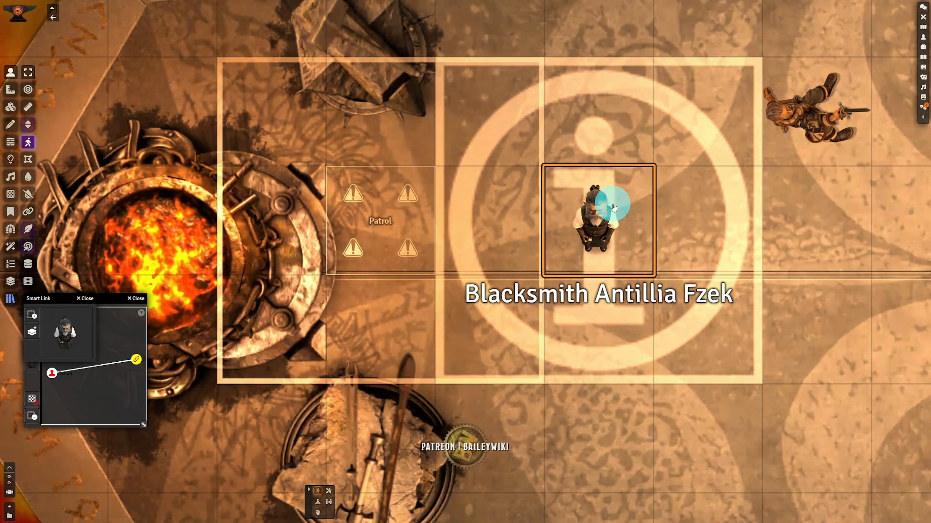
pyautogui.click(11, 108)
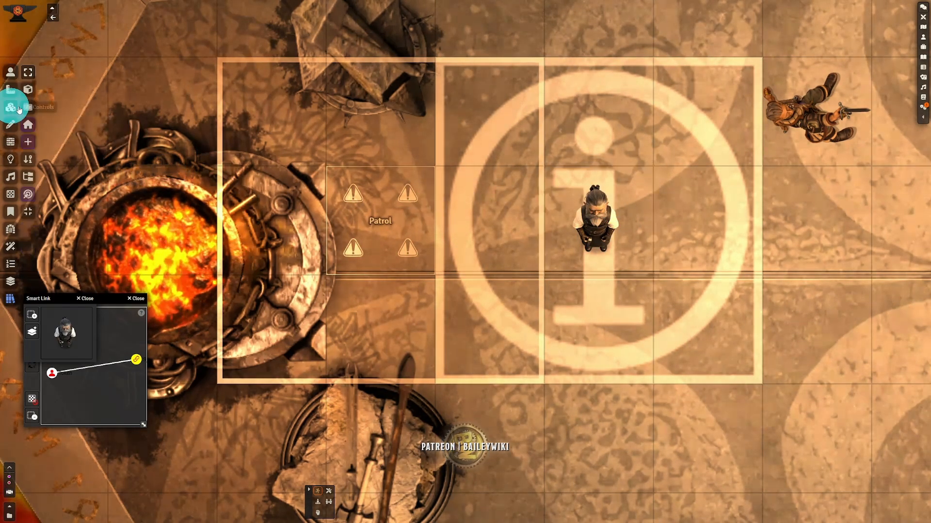
pyautogui.click(662, 320)
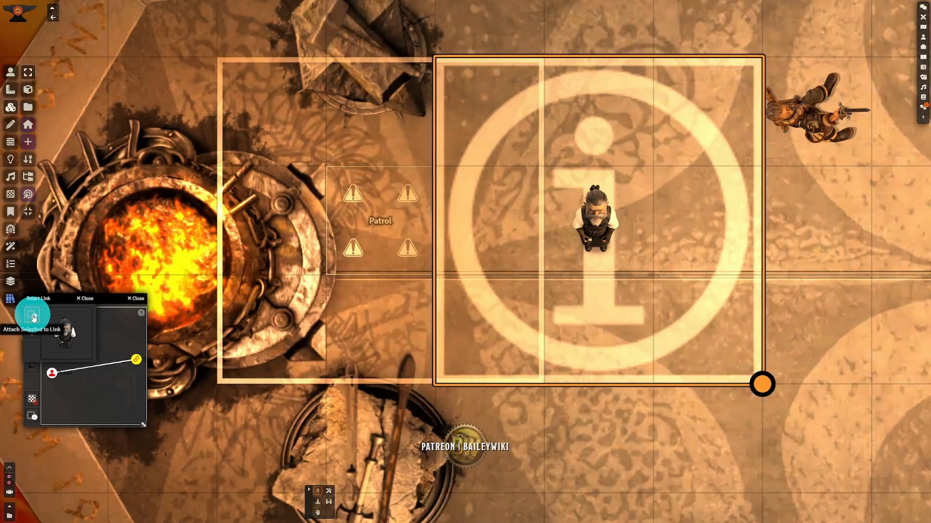
pyautogui.click(33, 317)
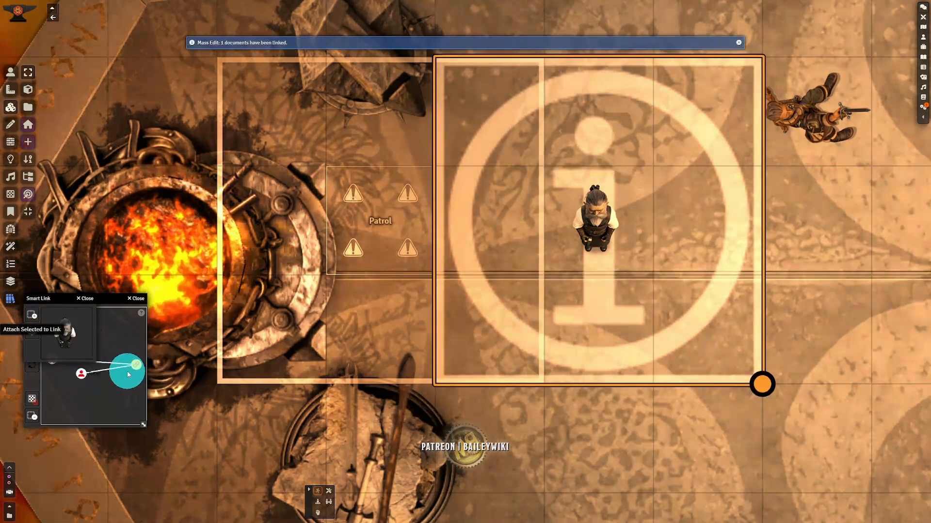
pyautogui.click(88, 300)
# Test the link by moving the information tile and the blacksmith down and back up, and close the Linker.
pyautogui.moveTo(671, 316); pyautogui.dragTo(679, 355)
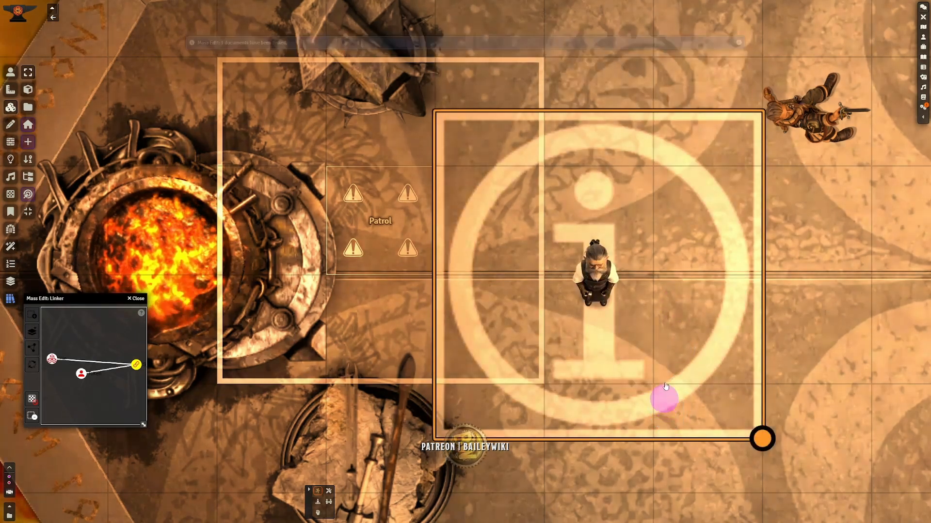
pyautogui.moveTo(666, 386); pyautogui.dragTo(667, 324)
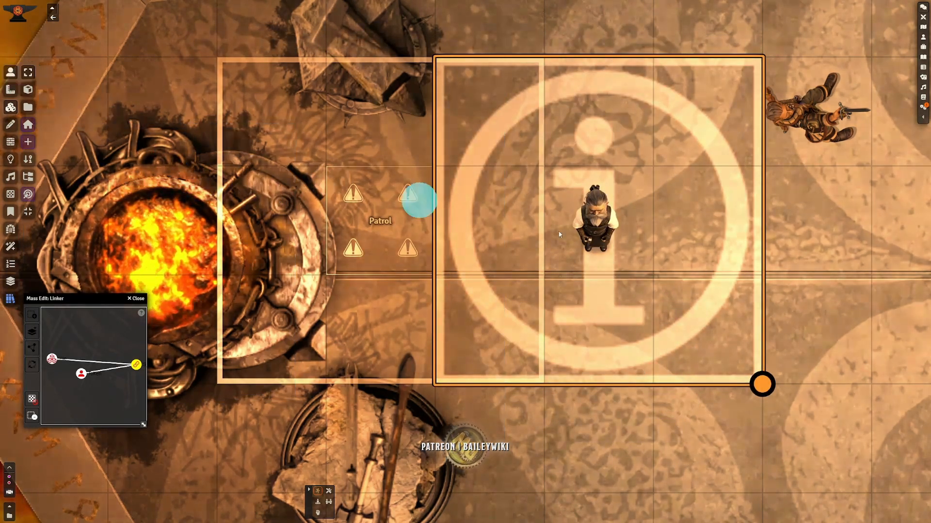
pyautogui.moveTo(602, 217); pyautogui.dragTo(612, 344)
pyautogui.moveTo(604, 347); pyautogui.dragTo(614, 251)
pyautogui.moveTo(601, 214); pyautogui.dragTo(600, 330)
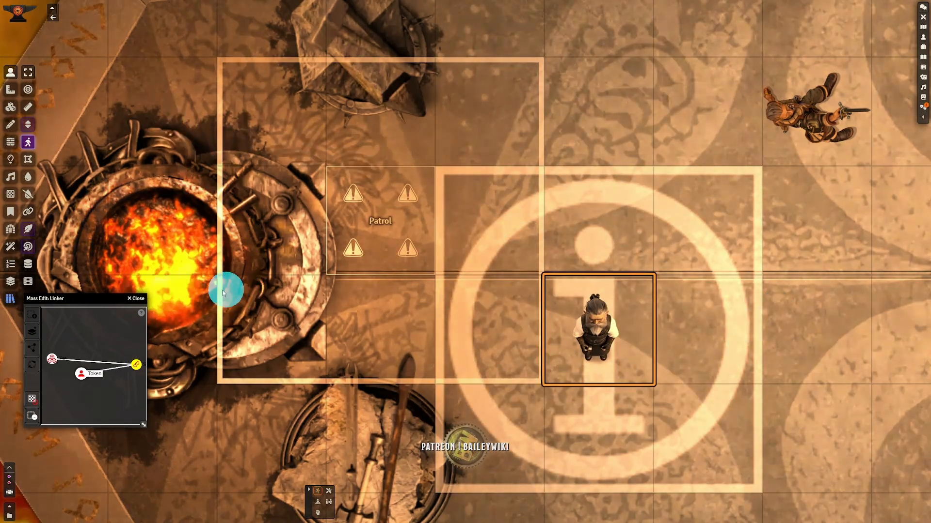
pyautogui.click(136, 299)
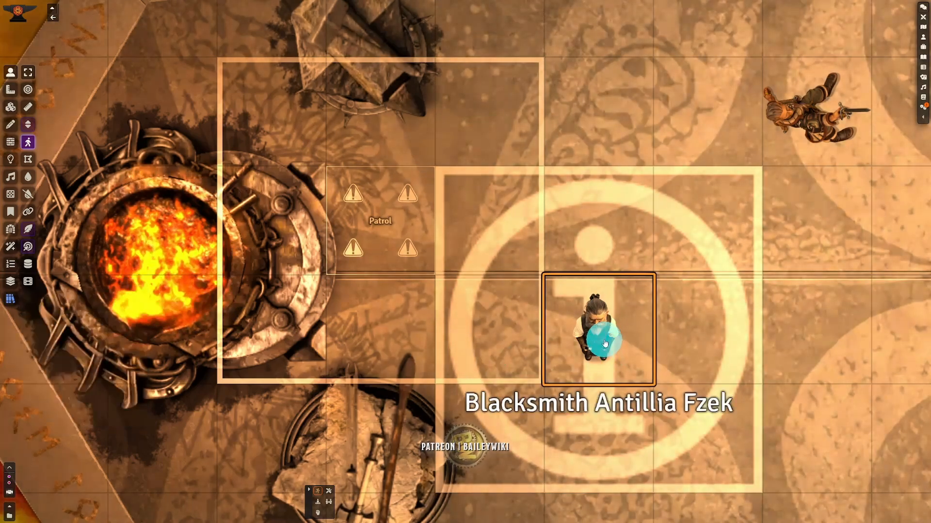
pyautogui.moveTo(600, 325); pyautogui.dragTo(601, 219)
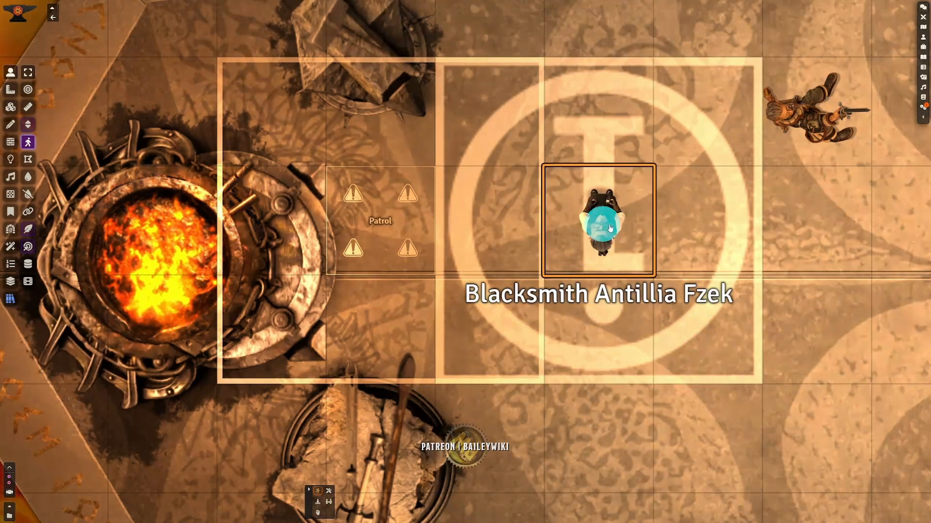
# Tint the patrol tile yellow-green and the information tile translucent magenta, and give the patrol area's drawing a thin blue outline.
pyautogui.click(17, 107)
pyautogui.click(410, 237)
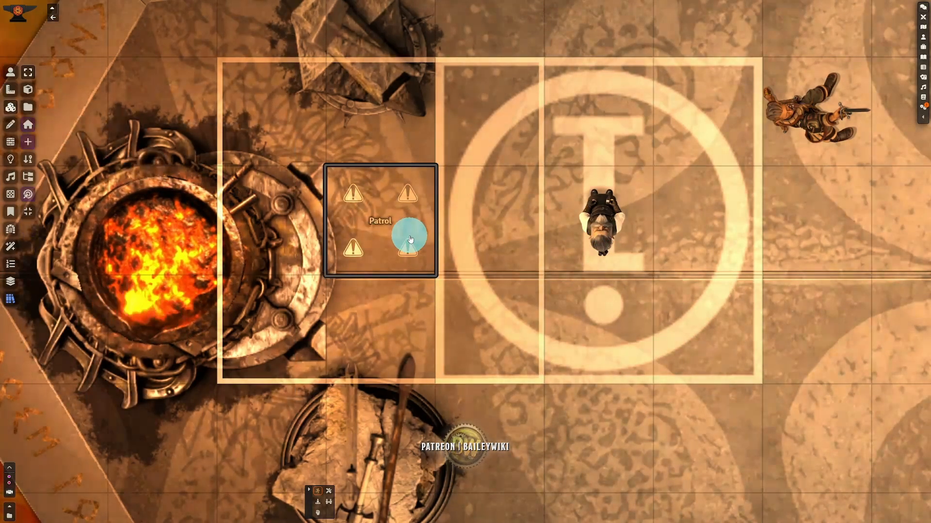
pyautogui.rightClick(384, 228)
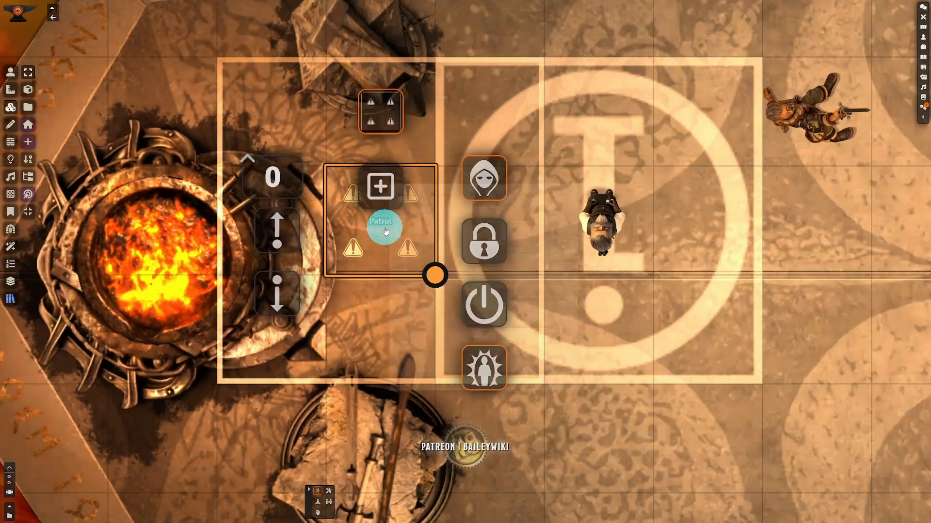
pyautogui.rightClick(385, 228)
pyautogui.click(568, 339)
pyautogui.click(611, 406)
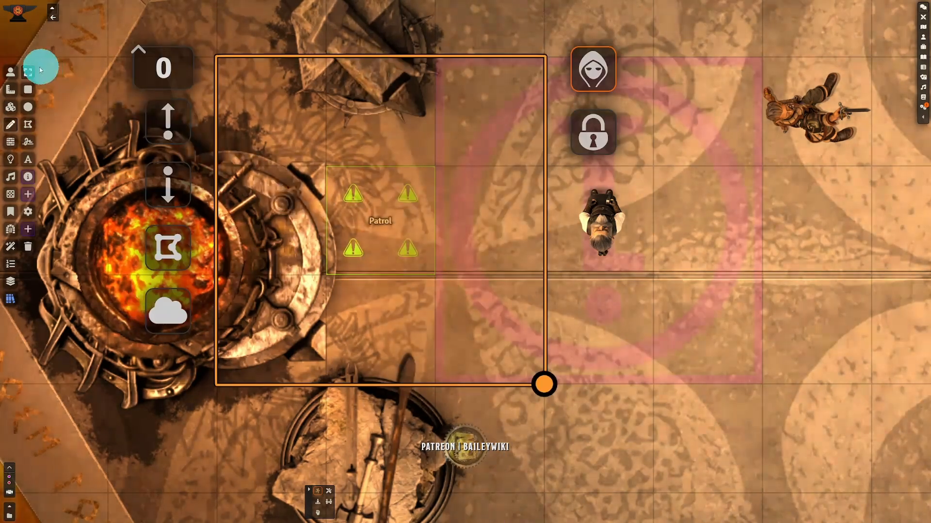
# Move the blacksmith one square closer to the forge and update its token with Enable Random Patrol on.
pyautogui.click(11, 72)
pyautogui.click(612, 222)
pyautogui.moveTo(611, 223); pyautogui.dragTo(498, 224)
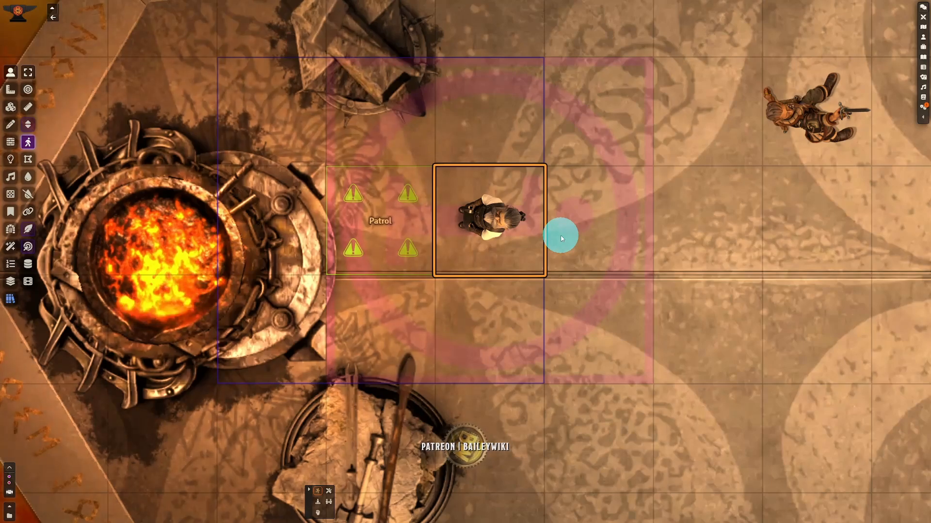
pyautogui.rightClick(498, 216)
pyautogui.rightClick(500, 216)
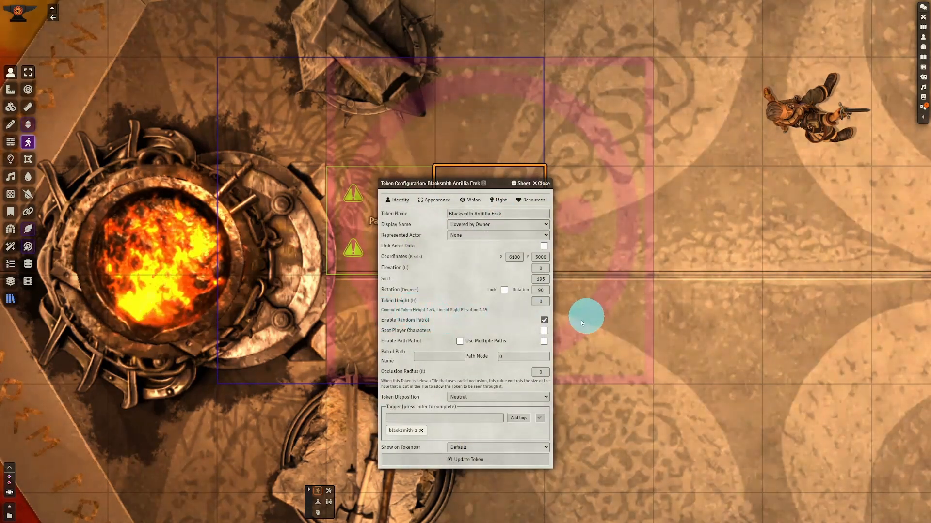
pyautogui.click(458, 459)
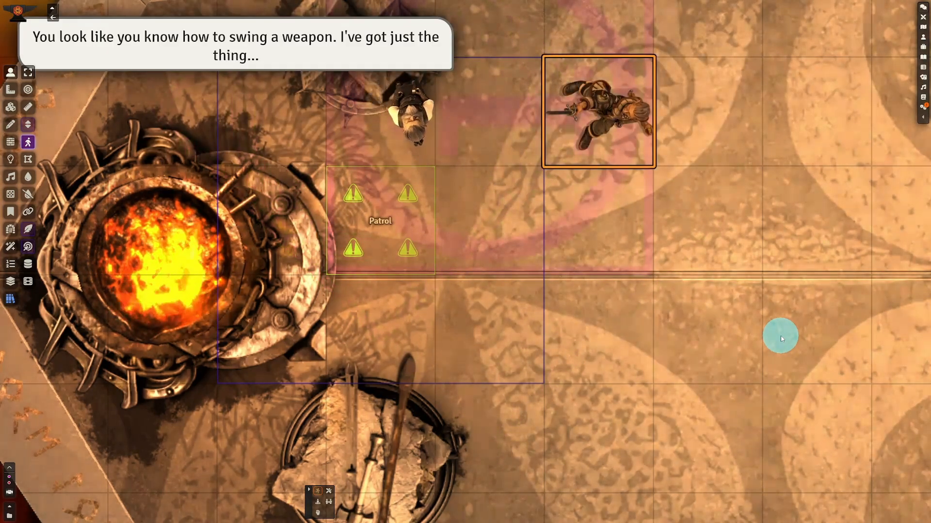
# Test the blacksmith's phrases by walking the player's token around the edge of the moving information tile.
pyautogui.press('Down')
pyautogui.press('Up')
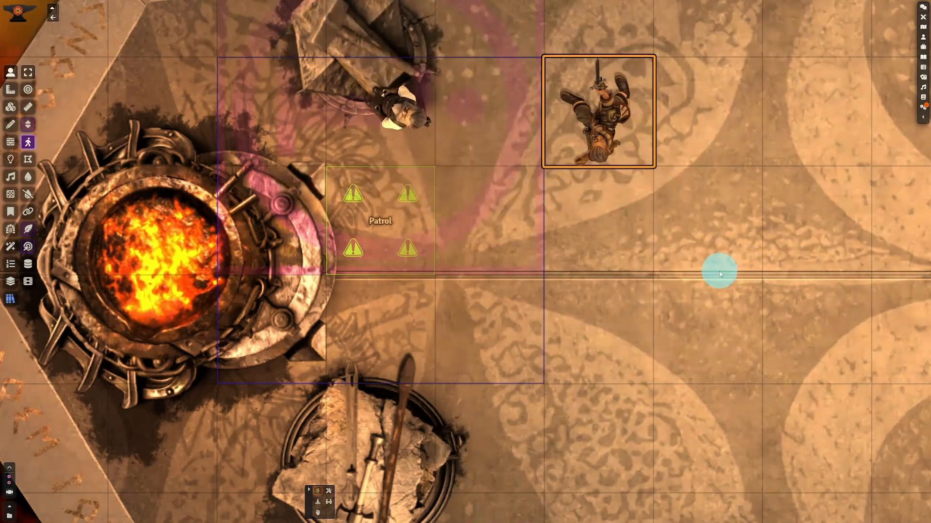
pyautogui.press('Right')
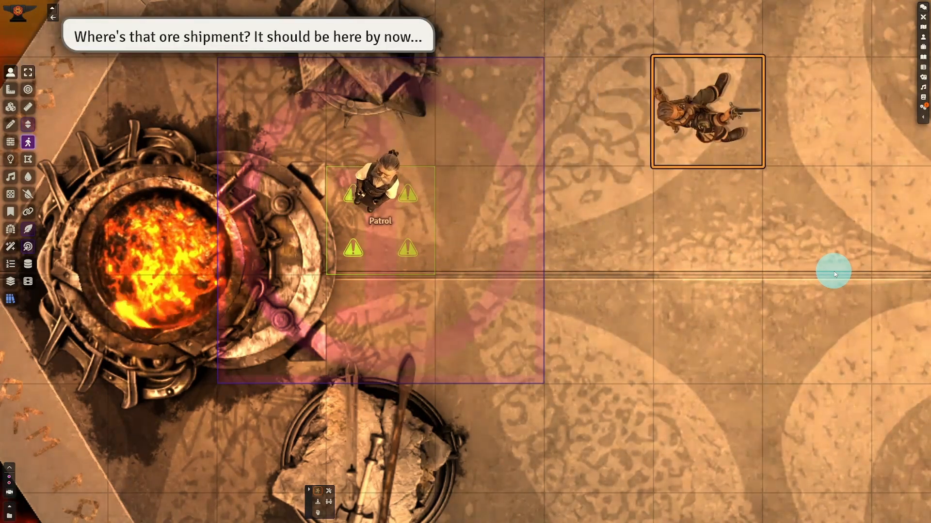
pyautogui.press('Down')
pyautogui.press('Left')
pyautogui.press('Up')
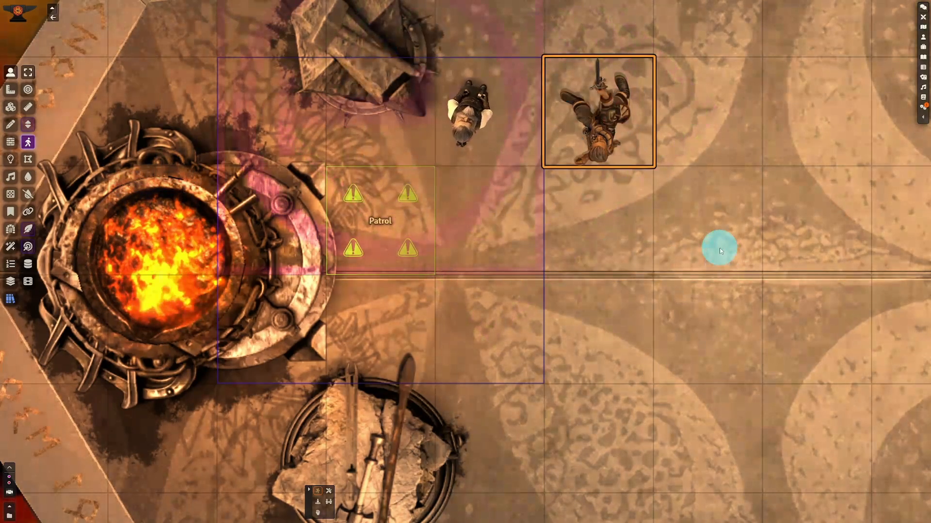
pyautogui.press('Down')
pyautogui.press('Left')
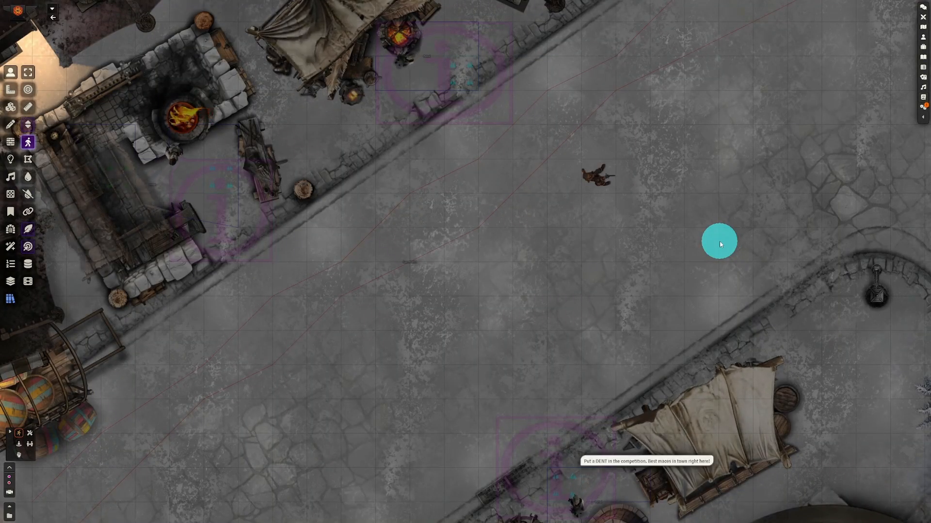
# Survey the other blacksmith stalls across the town map, with their patrol areas and information tiles.
pyautogui.scroll(-9, 639, 226)
pyautogui.moveTo(687, 144); pyautogui.dragTo(678, 211)
pyautogui.moveTo(384, 402); pyautogui.dragTo(515, 265)
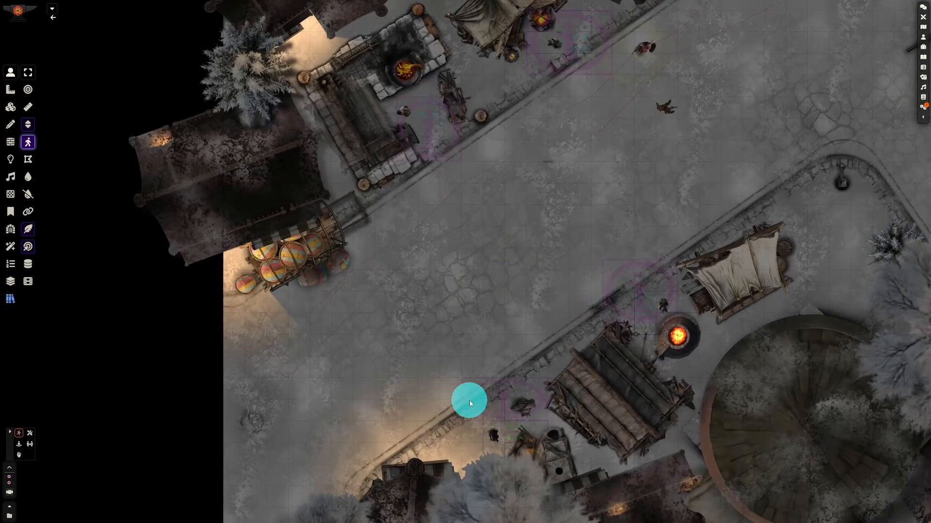
pyautogui.moveTo(485, 320); pyautogui.dragTo(465, 172)
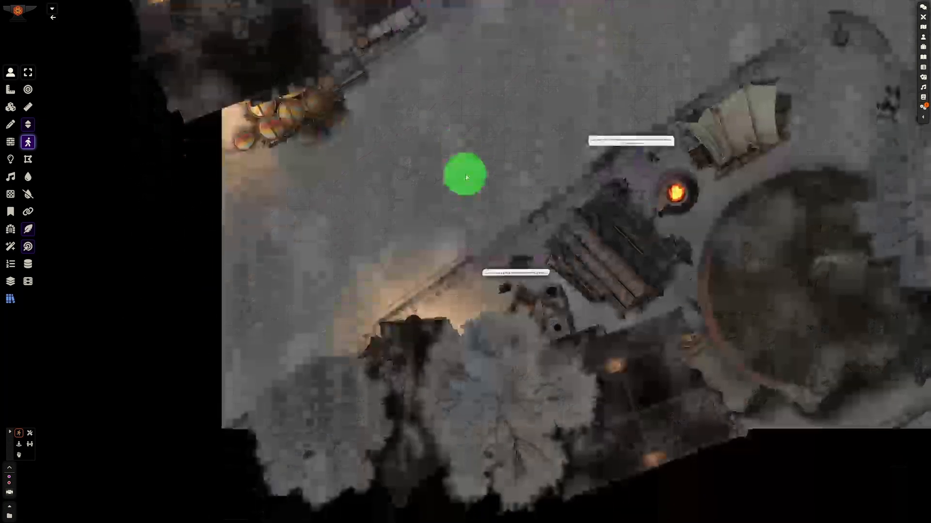
pyautogui.scroll(5, 481, 216)
pyautogui.scroll(3, 349, 192)
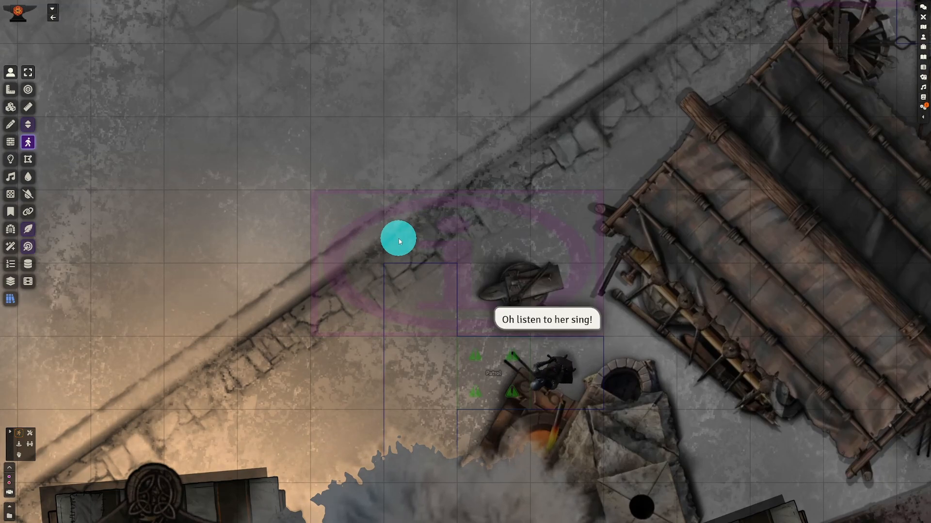
pyautogui.moveTo(445, 80); pyautogui.dragTo(320, 441)
pyautogui.moveTo(458, 237); pyautogui.dragTo(429, 476)
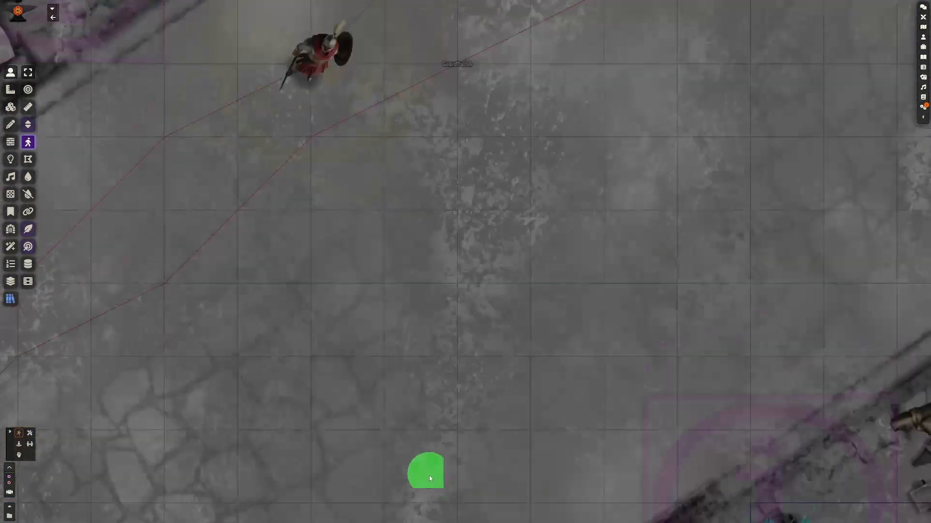
# Move the player's token down to the information tile of the blacksmith beside the round forge to test the chatter.
pyautogui.scroll(-4, 462, 194)
pyautogui.moveTo(606, 187); pyautogui.dragTo(576, 211)
pyautogui.moveTo(666, 74); pyautogui.dragTo(636, 338)
pyautogui.moveTo(748, 281); pyautogui.dragTo(683, 162)
pyautogui.scroll(2, 642, 118)
pyautogui.press('Down')
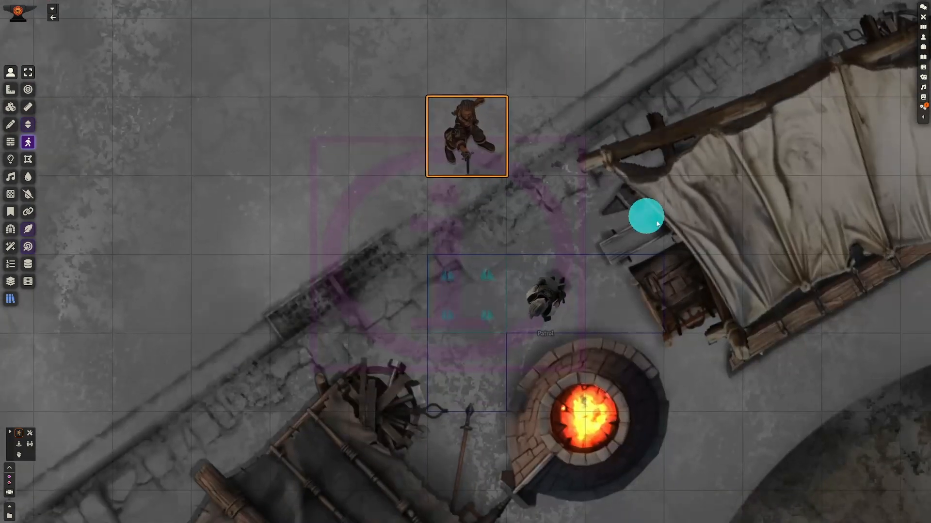
pyautogui.scroll(-4, 748, 110)
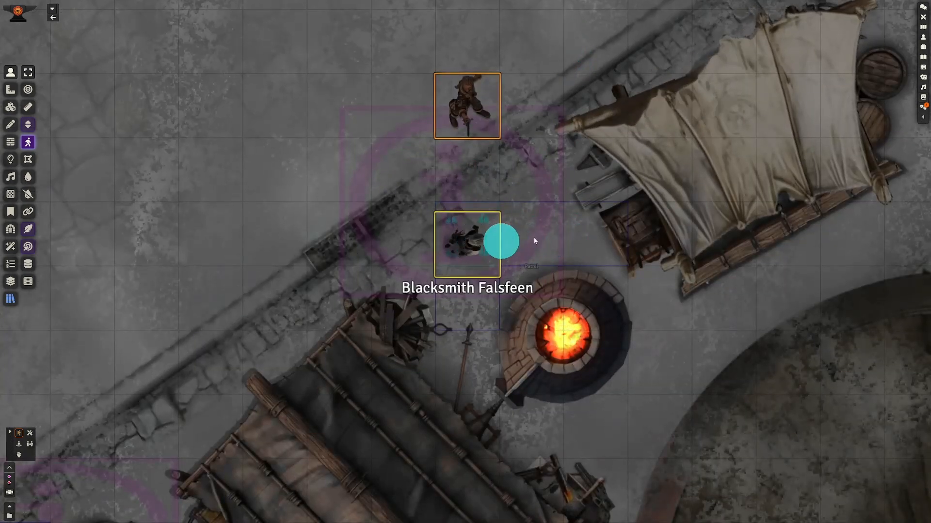
pyautogui.click(476, 106)
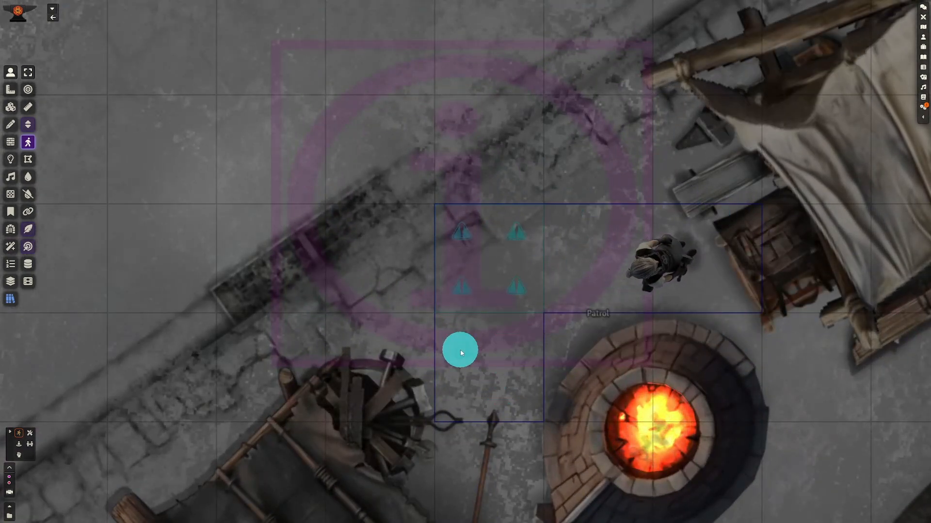
# Show the Levels layer tool and open the configuration of the cyan patrol tile beside the round forge.
pyautogui.click(11, 107)
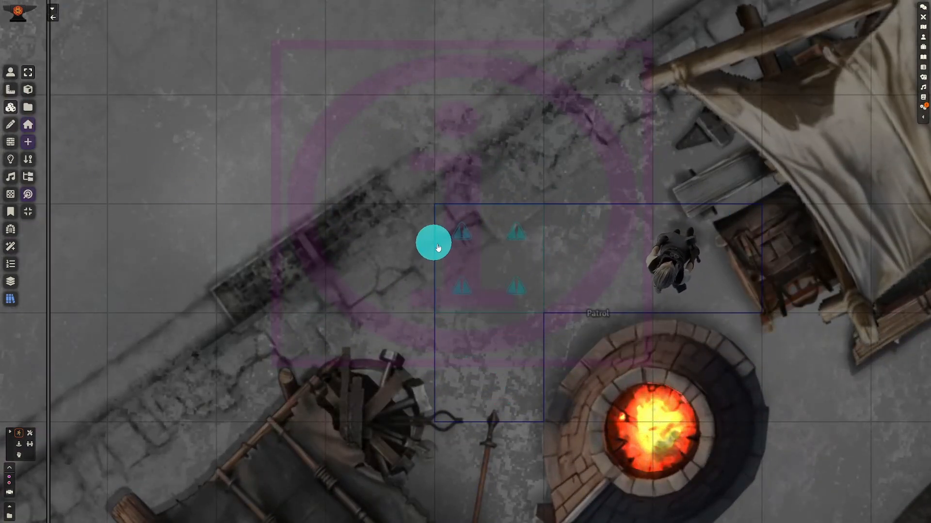
pyautogui.click(10, 281)
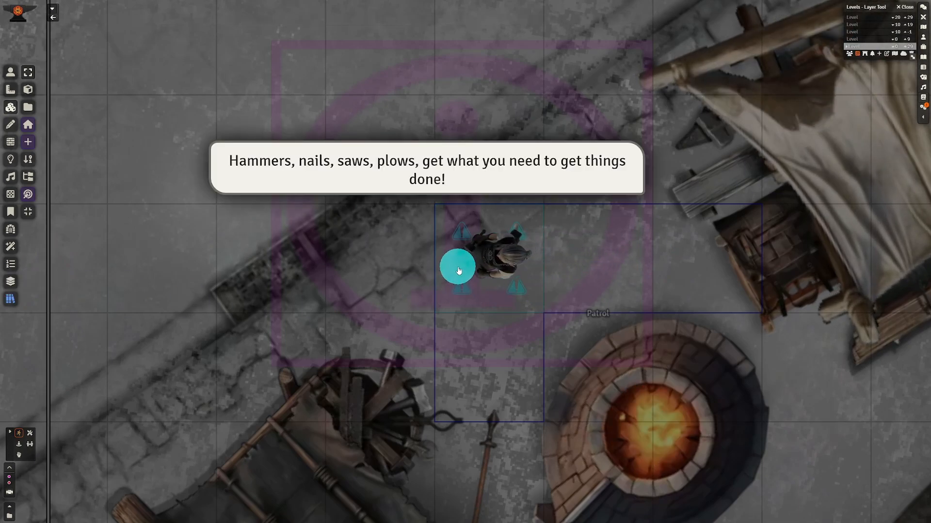
pyautogui.click(504, 254)
pyautogui.rightClick(517, 158)
pyautogui.rightClick(517, 157)
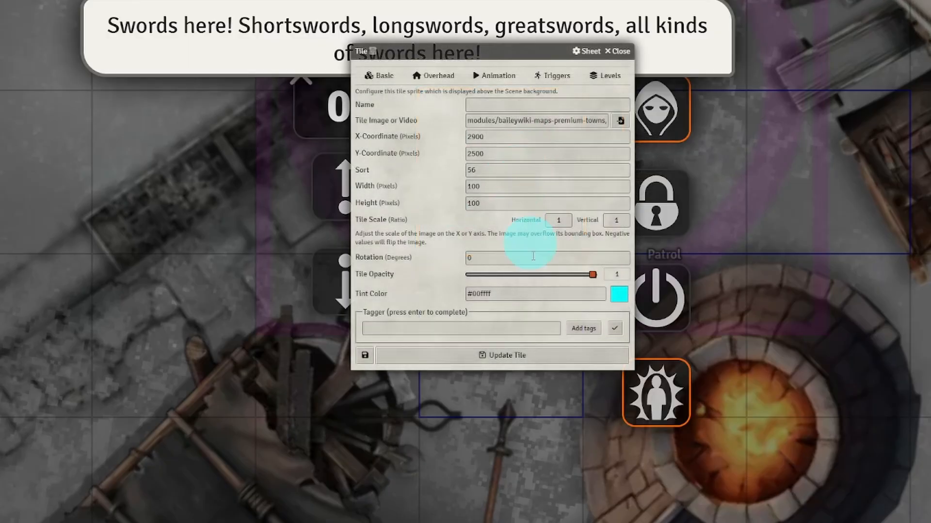
# Examine the patrol tile's trigger actions and its Chat Message settings, and close them without changes.
pyautogui.click(548, 76)
pyautogui.click(493, 96)
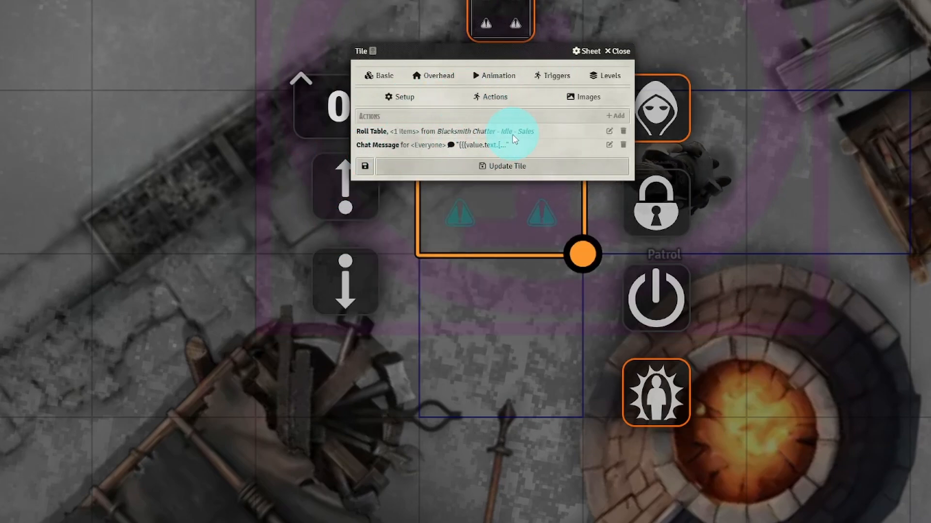
pyautogui.click(609, 145)
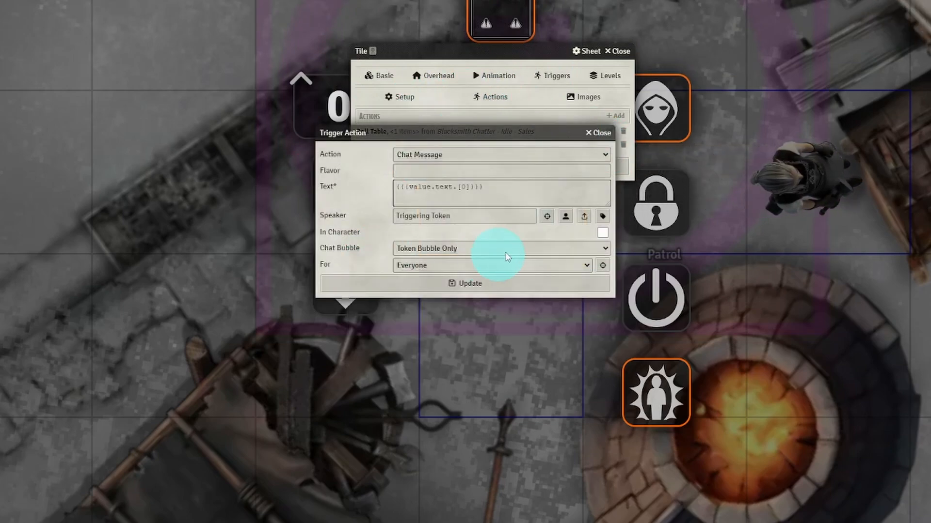
pyautogui.click(599, 131)
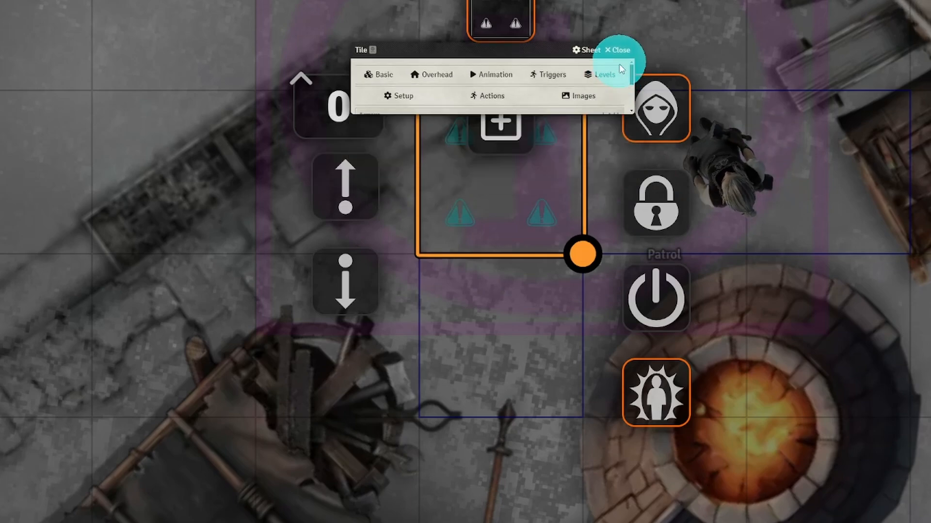
pyautogui.click(618, 51)
pyautogui.press('Escape')
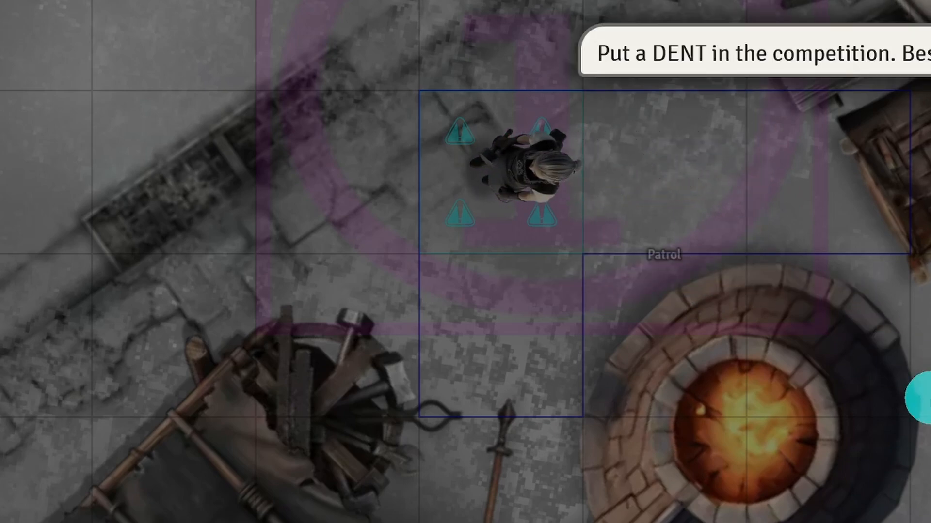
# Examine the magenta information tile's trigger setup, actions and Chat Message settings beside the round forge, and close them without changes.
pyautogui.doubleClick(591, 3)
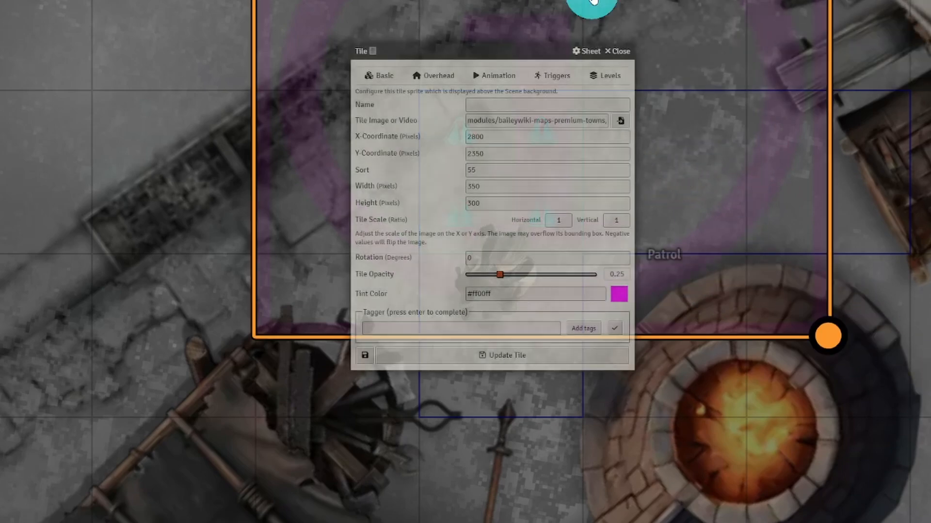
pyautogui.click(553, 78)
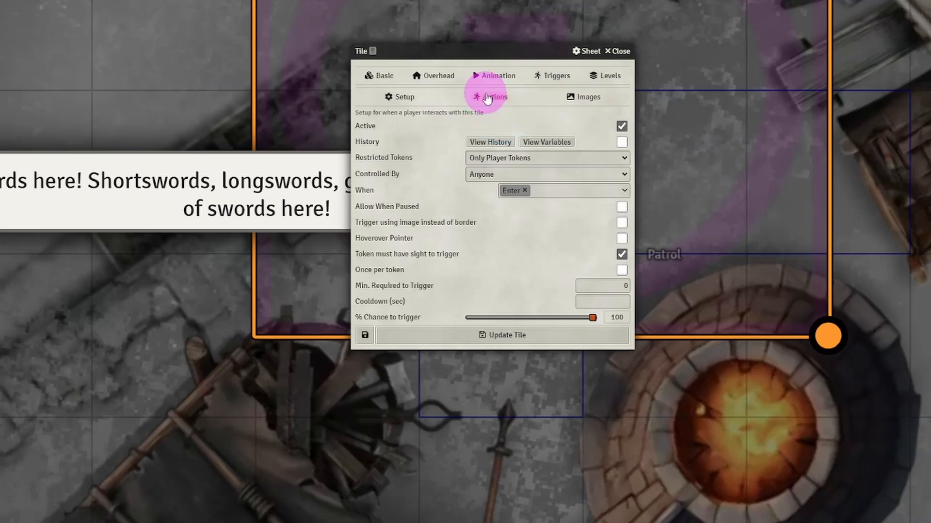
pyautogui.click(487, 96)
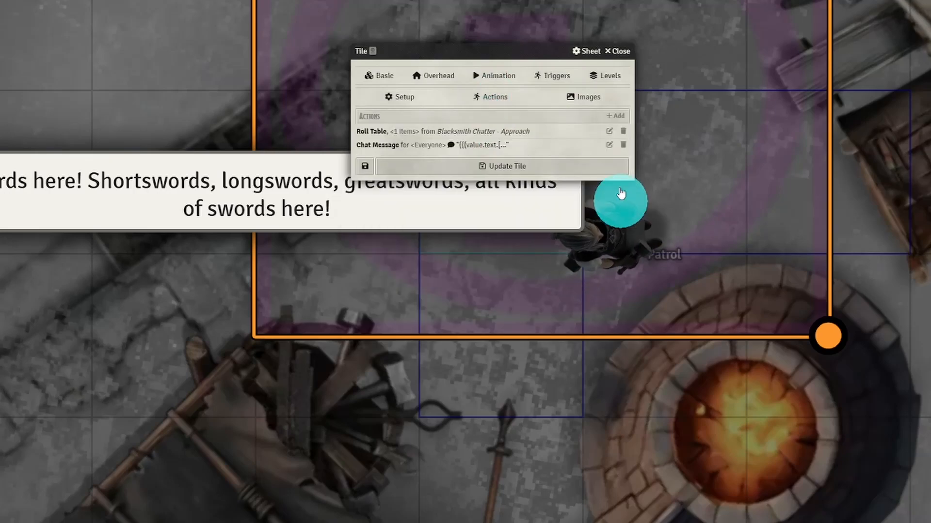
pyautogui.click(609, 145)
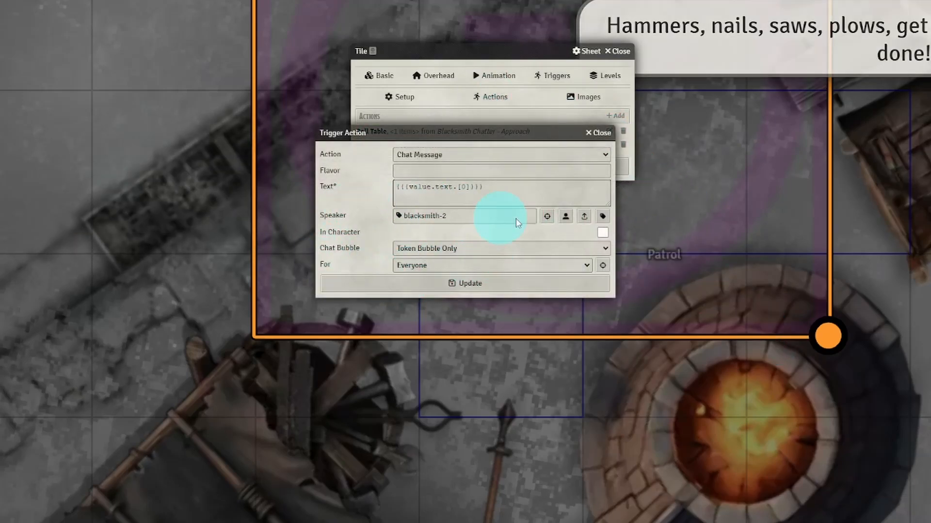
pyautogui.click(598, 132)
pyautogui.click(618, 51)
# Check the Tagger tag in the token configuration of the blacksmith beside the round forge, and close it without changes.
pyautogui.click(739, 119)
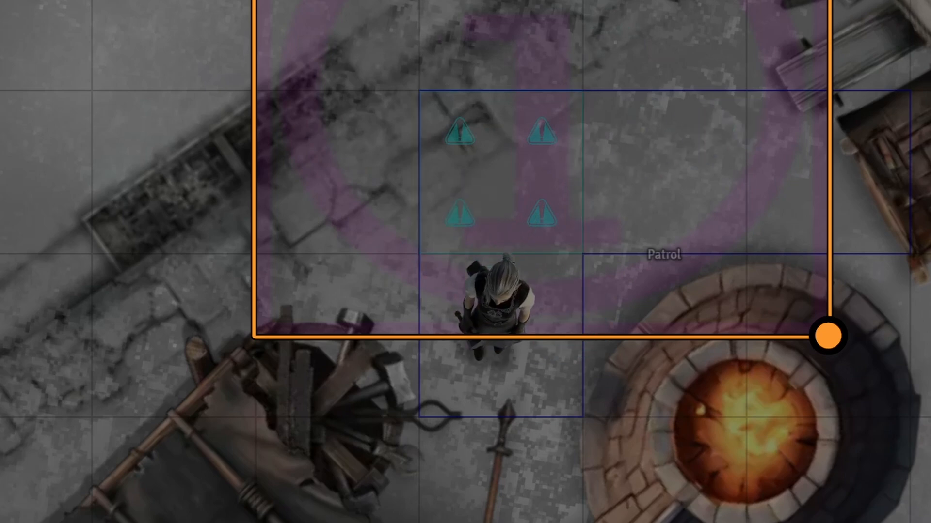
pyautogui.click(509, 276)
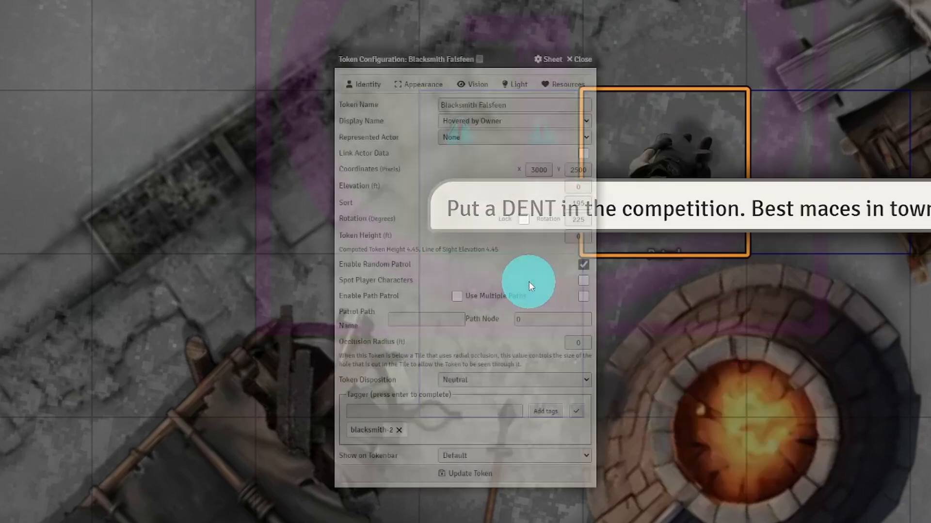
pyautogui.click(397, 411)
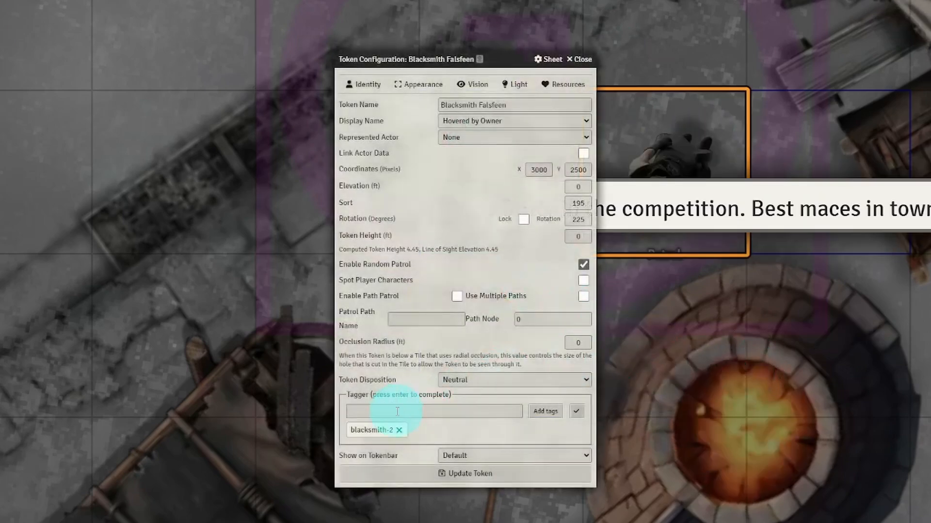
pyautogui.click(581, 59)
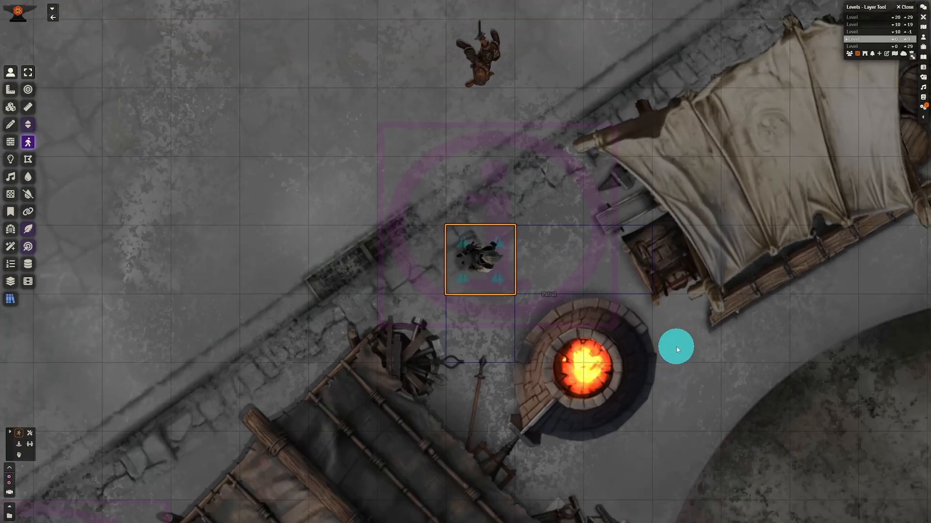
# Survey the walled forge and the other blacksmith stalls on the town map, observing their patrols, information tiles and idle chatter.
pyautogui.scroll(-4, 677, 350)
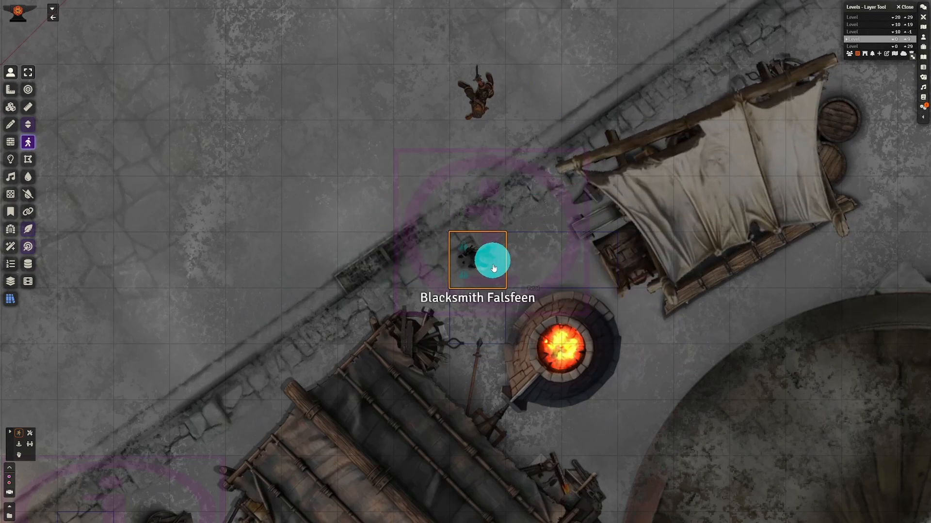
pyautogui.moveTo(344, 150); pyautogui.dragTo(364, 180)
pyautogui.click(315, 151)
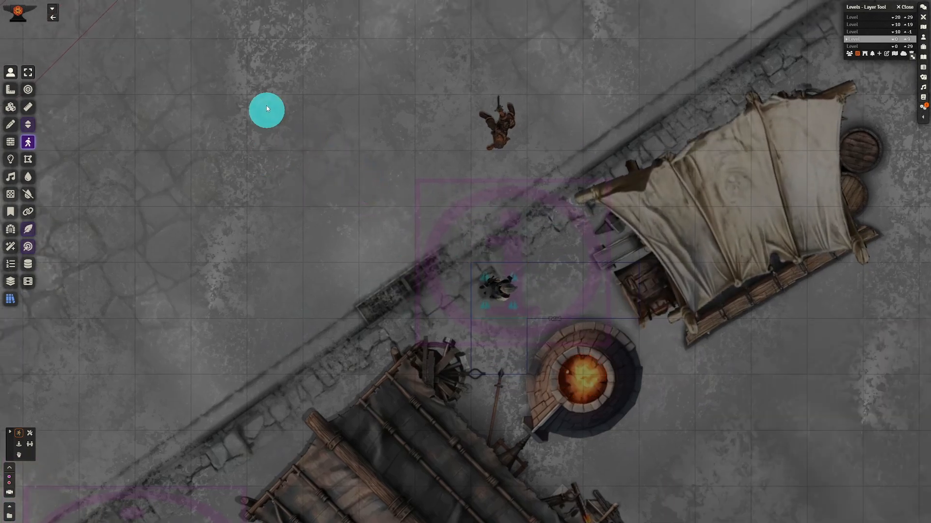
pyautogui.moveTo(267, 110); pyautogui.dragTo(502, 311)
pyautogui.scroll(10, 502, 310)
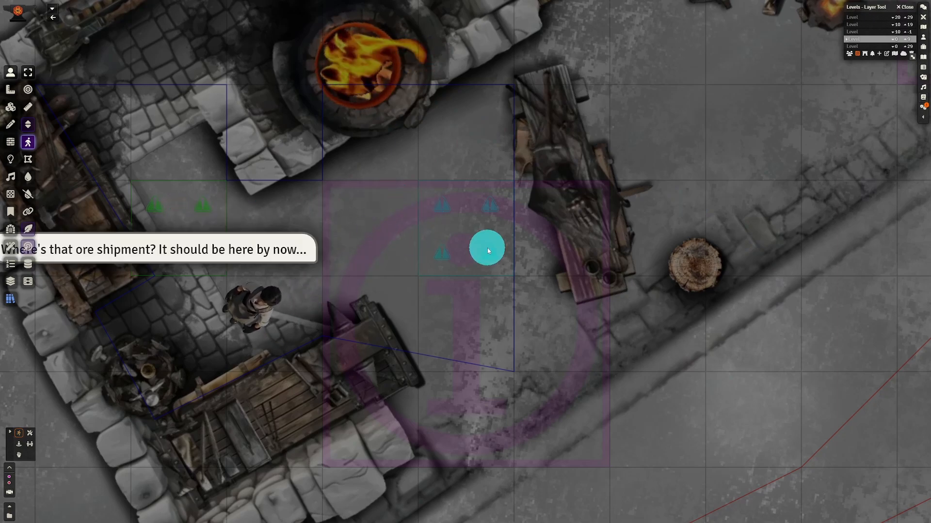
pyautogui.moveTo(284, 309); pyautogui.dragTo(434, 318)
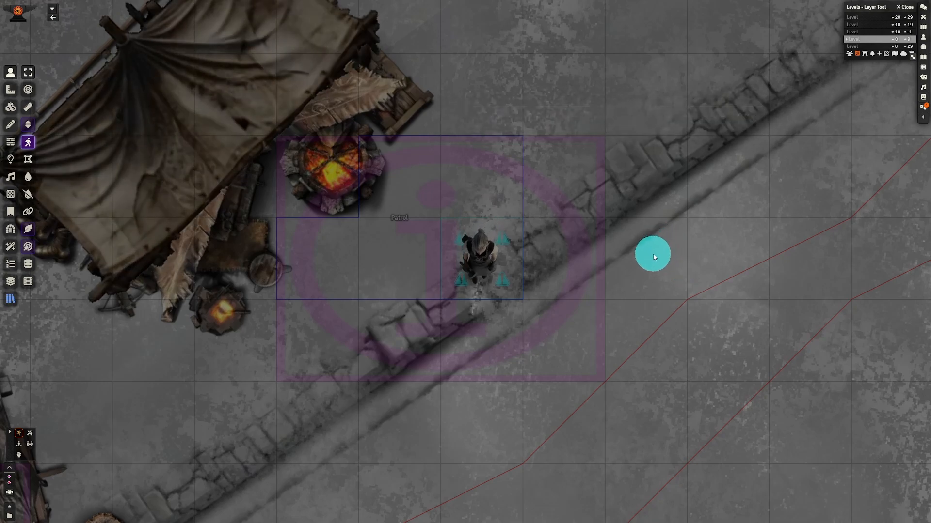
pyautogui.scroll(-19, 649, 260)
pyautogui.moveTo(656, 415); pyautogui.dragTo(636, 252)
pyautogui.moveTo(568, 229); pyautogui.dragTo(627, 190)
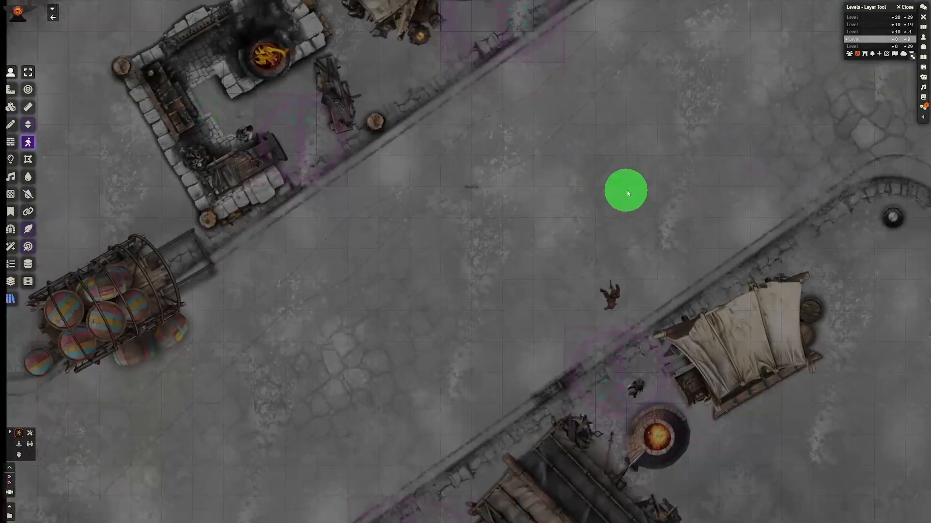
pyautogui.scroll(-6, 582, 216)
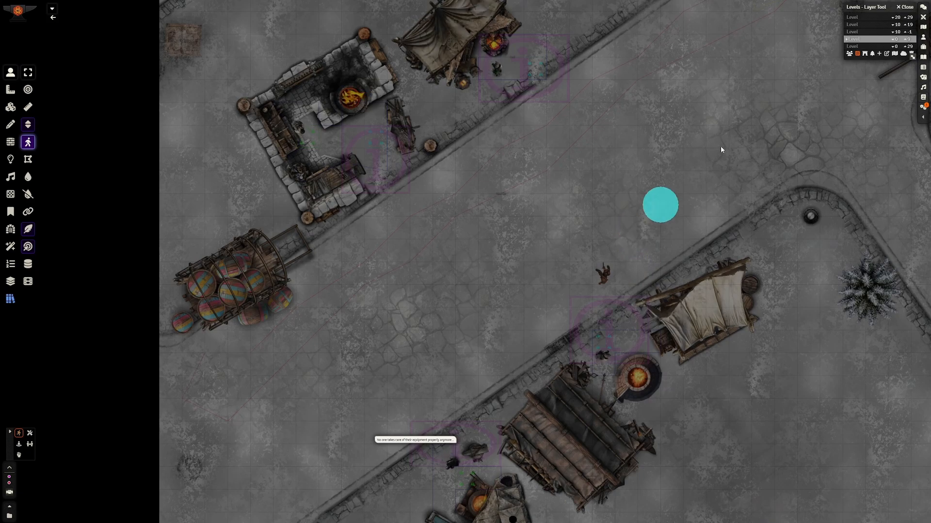
# Examine the Blacksmith Chatter - Idle - Work and Blacksmith Chatter - Idle - Sales roll tables in the NPC Chatter folder, and close them.
pyautogui.click(925, 70)
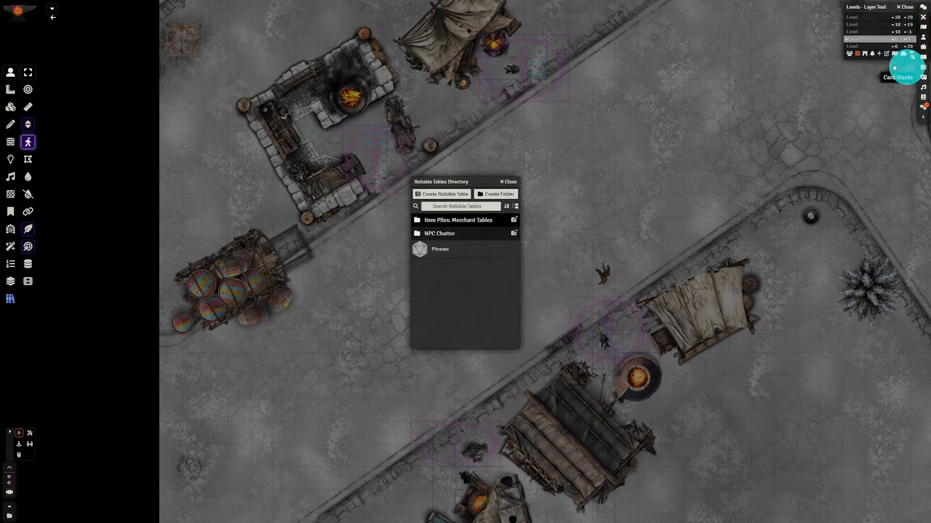
pyautogui.click(445, 235)
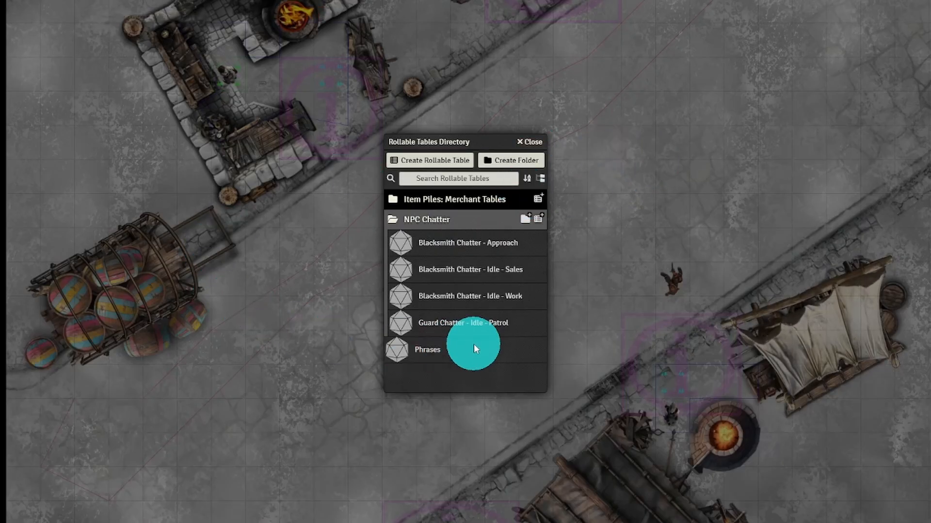
pyautogui.click(484, 286)
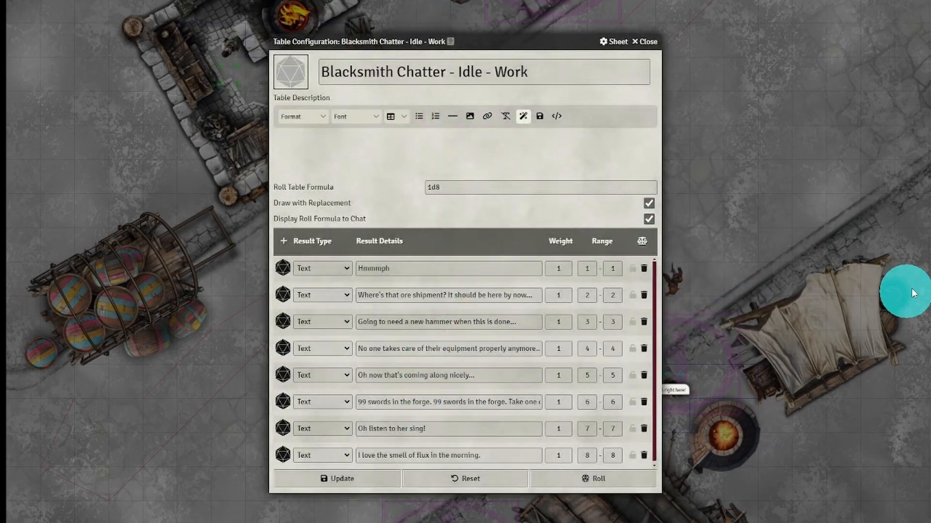
pyautogui.click(646, 42)
pyautogui.click(509, 269)
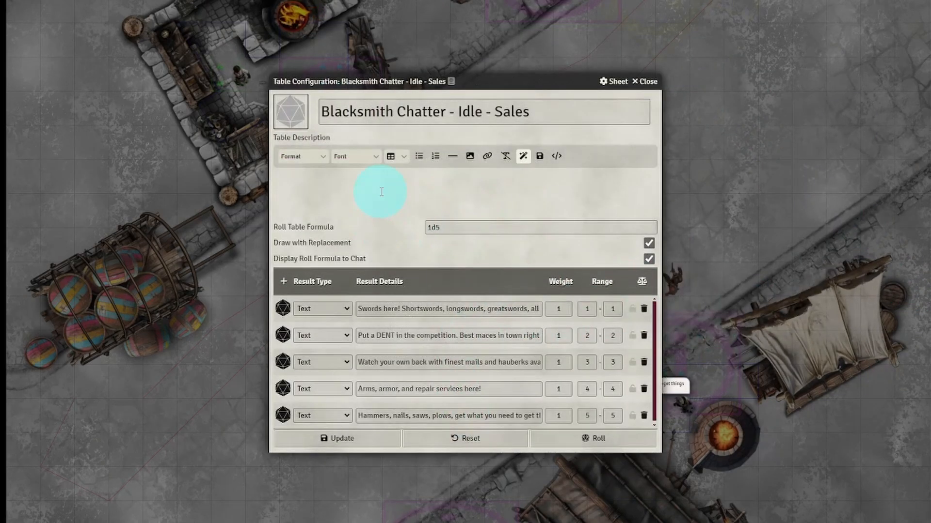
pyautogui.click(651, 92)
pyautogui.click(532, 142)
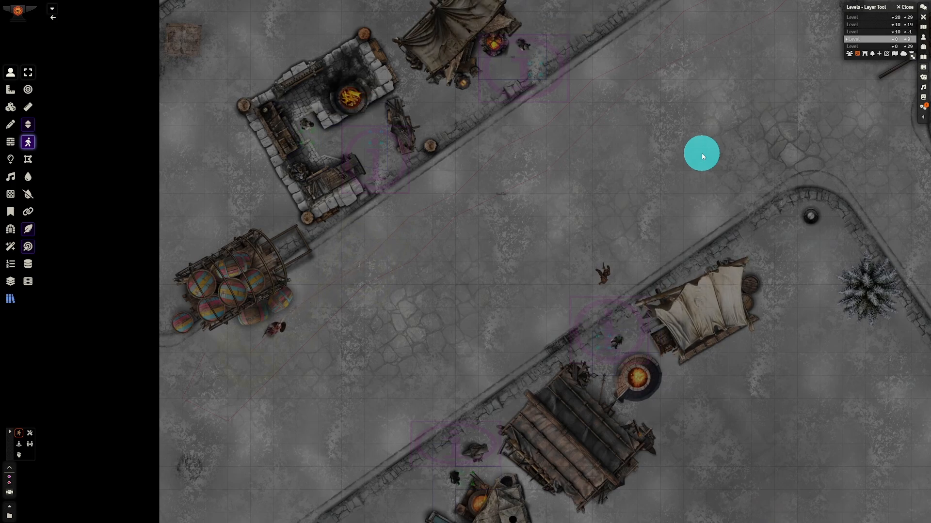
# Move the player's token across the street to the guard's patrol path near the cart of coloured barrels.
pyautogui.scroll(8, 452, 322)
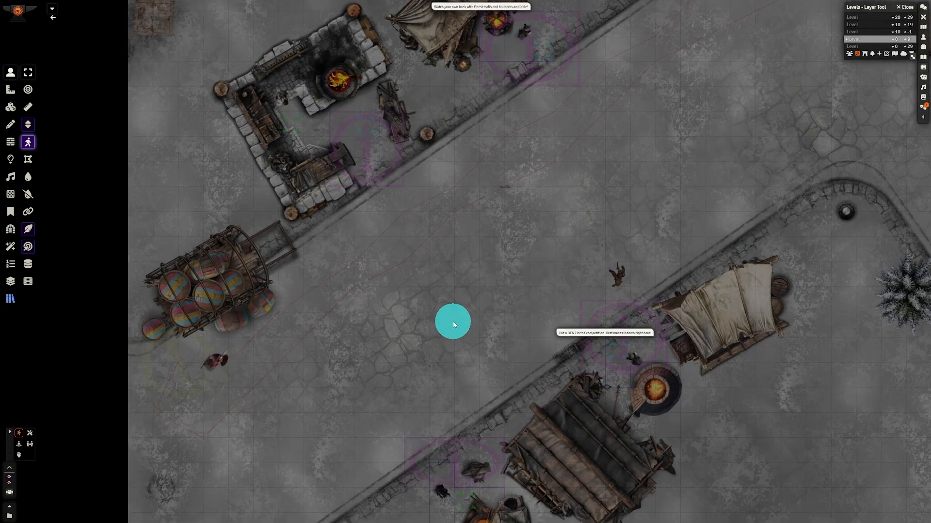
pyautogui.moveTo(452, 322); pyautogui.dragTo(658, 140)
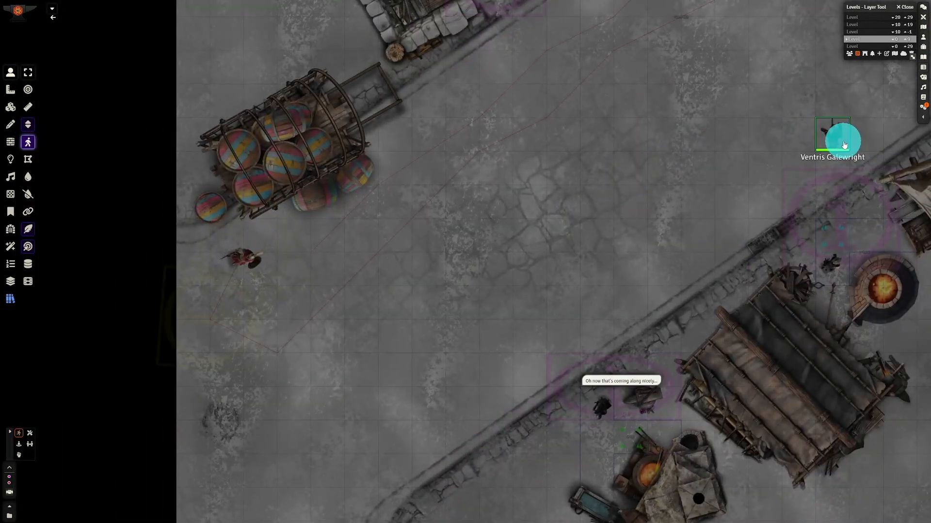
pyautogui.moveTo(839, 143); pyautogui.dragTo(490, 182)
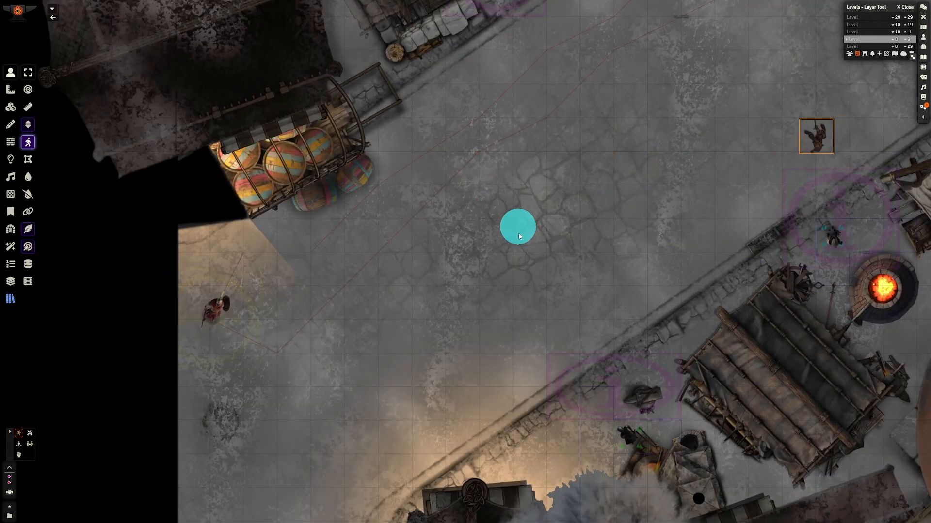
pyautogui.scroll(12, 509, 238)
pyautogui.moveTo(466, 254); pyautogui.dragTo(484, 393)
pyautogui.moveTo(716, 265); pyautogui.dragTo(619, 274)
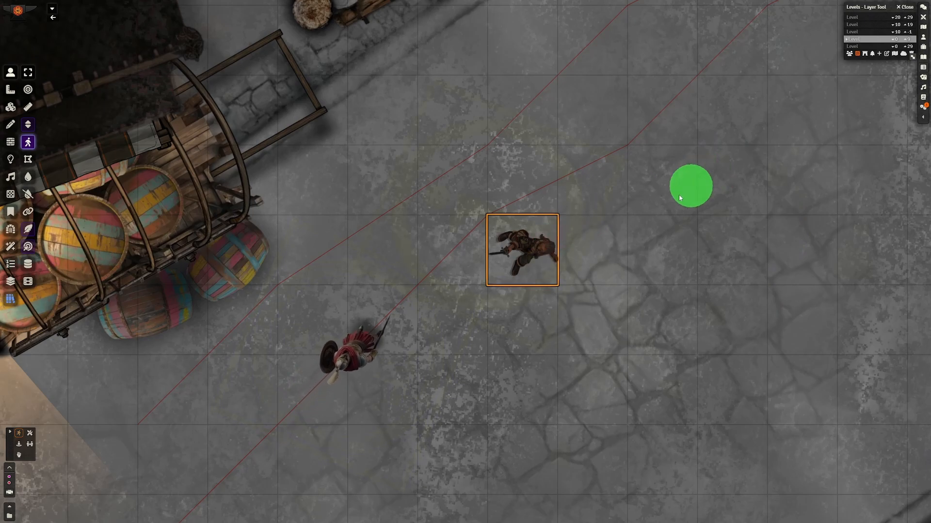
# Walk the player's token two squares up and one square right to keep beside the patrolling guard.
pyautogui.moveTo(679, 197); pyautogui.dragTo(588, 262)
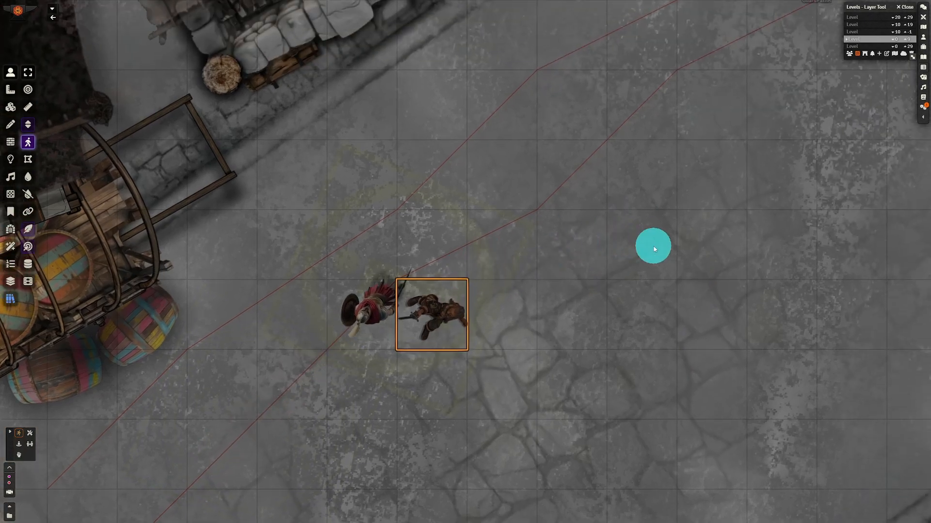
pyautogui.press('w')
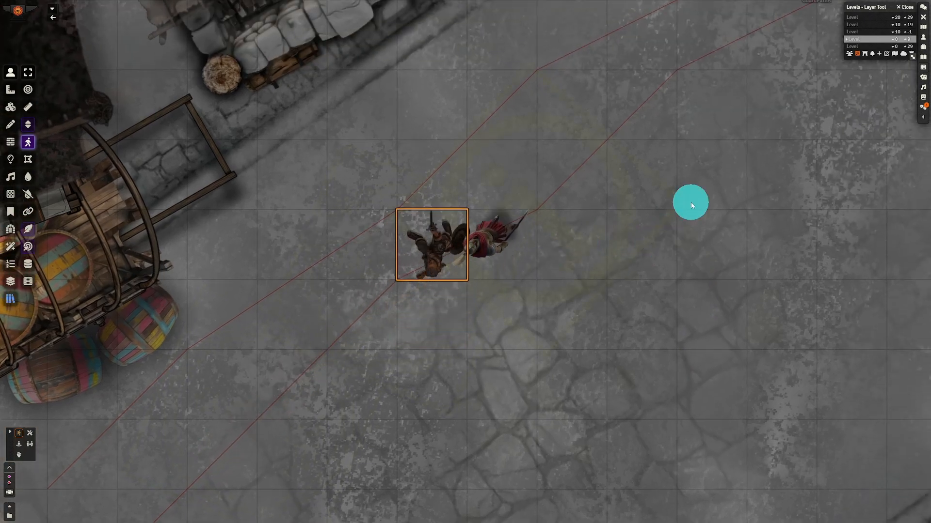
pyautogui.press('w')
pyautogui.press('d')
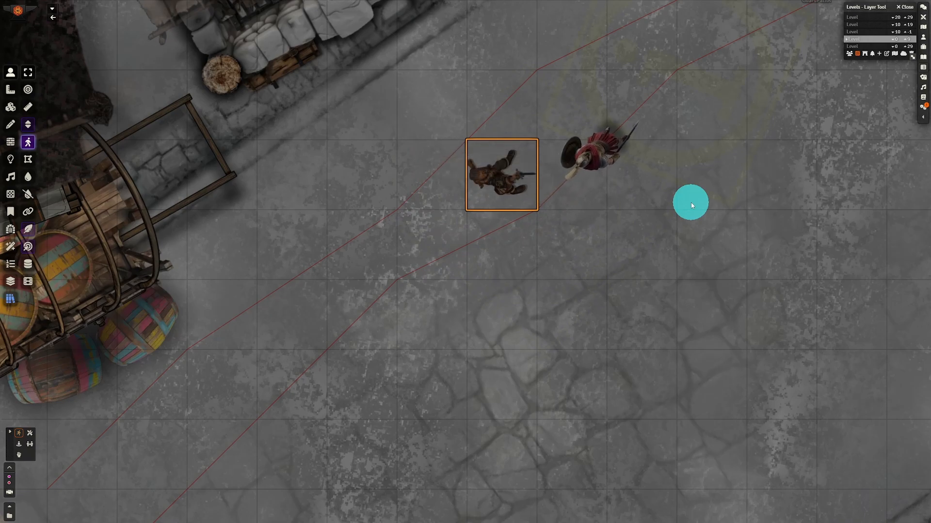
# Follow the guard along the red patrol path past the blacksmith stalls to observe its movement.
pyautogui.scroll(-2, 690, 202)
pyautogui.moveTo(742, 144); pyautogui.dragTo(613, 301)
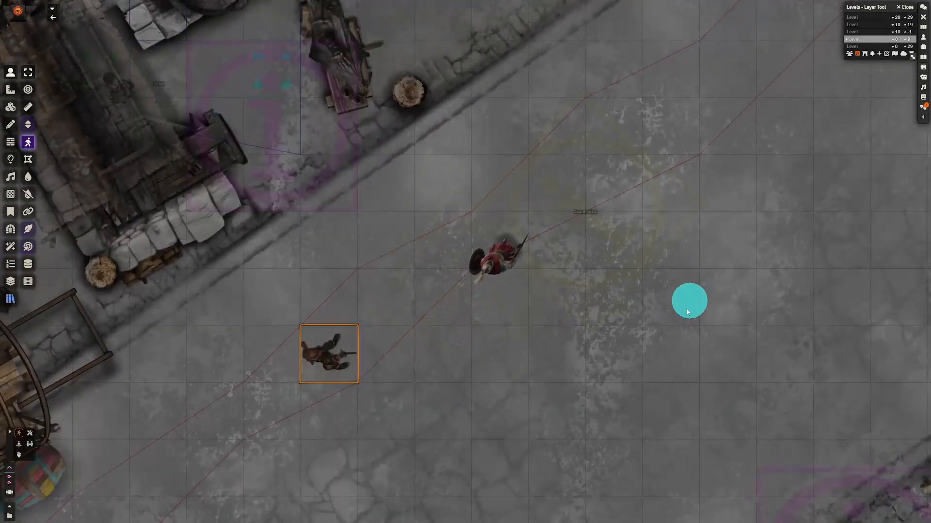
pyautogui.moveTo(807, 156); pyautogui.dragTo(731, 220)
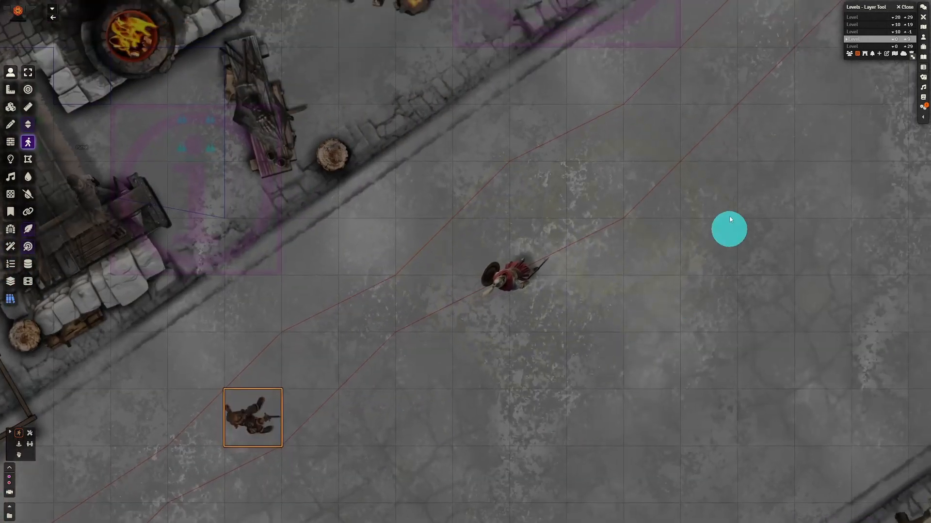
pyautogui.scroll(-2, 738, 175)
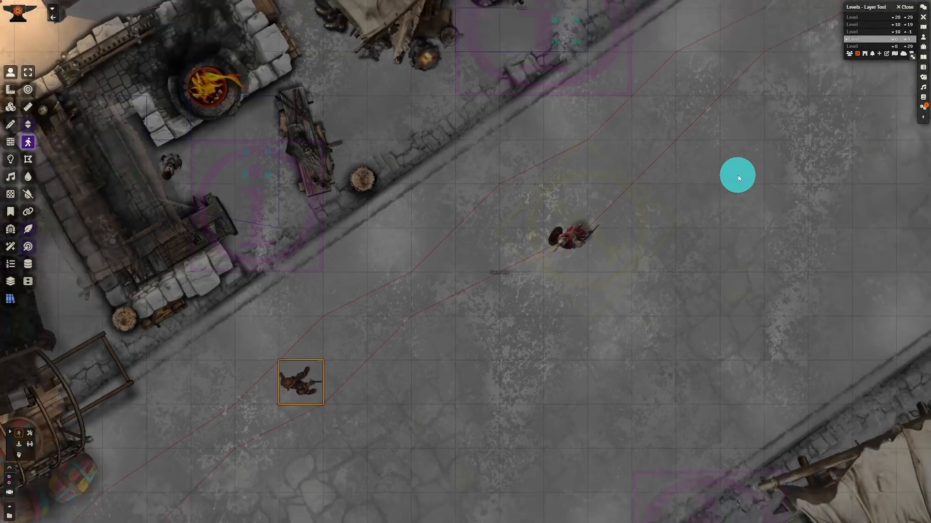
pyautogui.moveTo(738, 175); pyautogui.dragTo(638, 280)
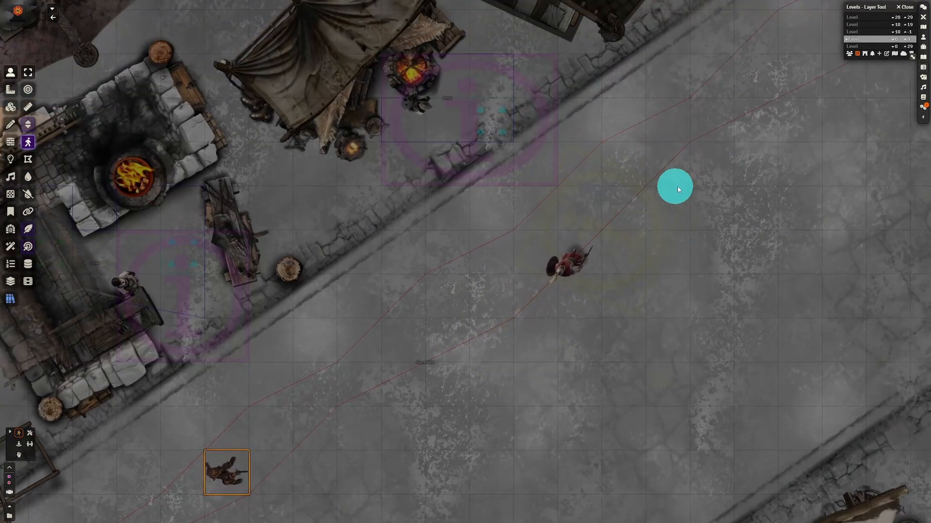
pyautogui.moveTo(677, 189); pyautogui.dragTo(616, 269)
pyautogui.moveTo(738, 176); pyautogui.dragTo(590, 328)
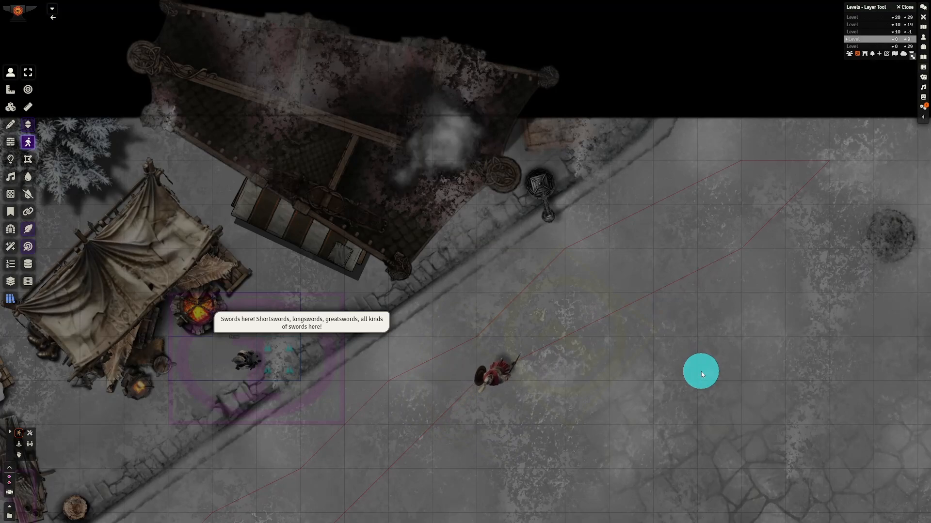
pyautogui.scroll(1, 701, 371)
pyautogui.moveTo(741, 347); pyautogui.dragTo(640, 287)
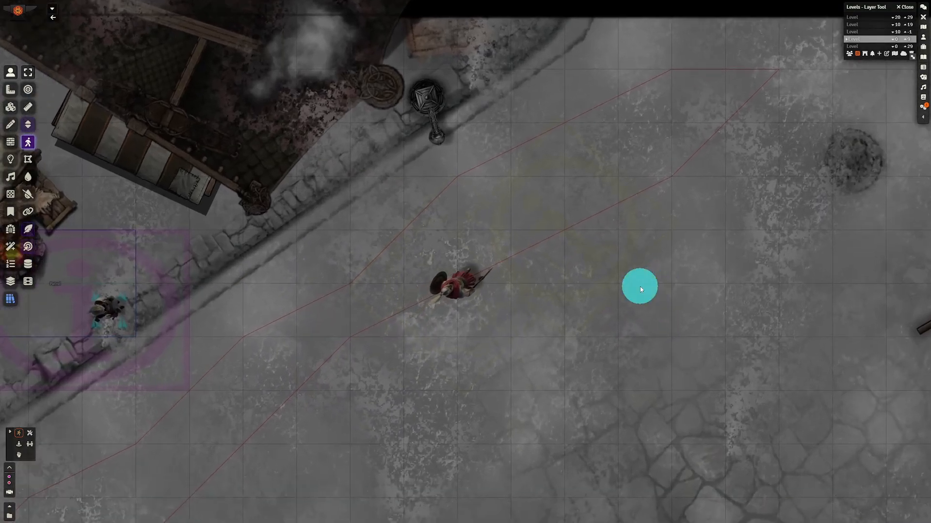
pyautogui.scroll(1, 640, 287)
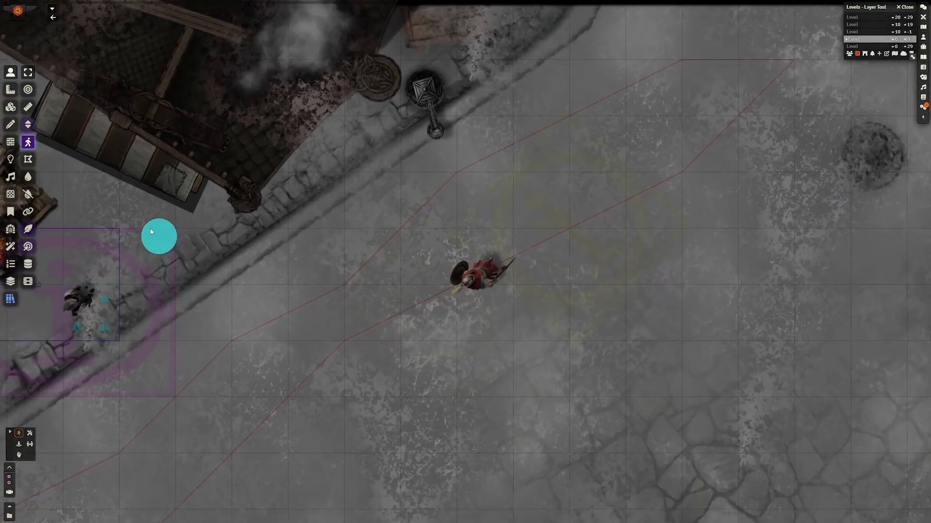
# Switch to the drawing tools and examine the full extent of the guard's patrol path drawing across the street.
pyautogui.click(11, 127)
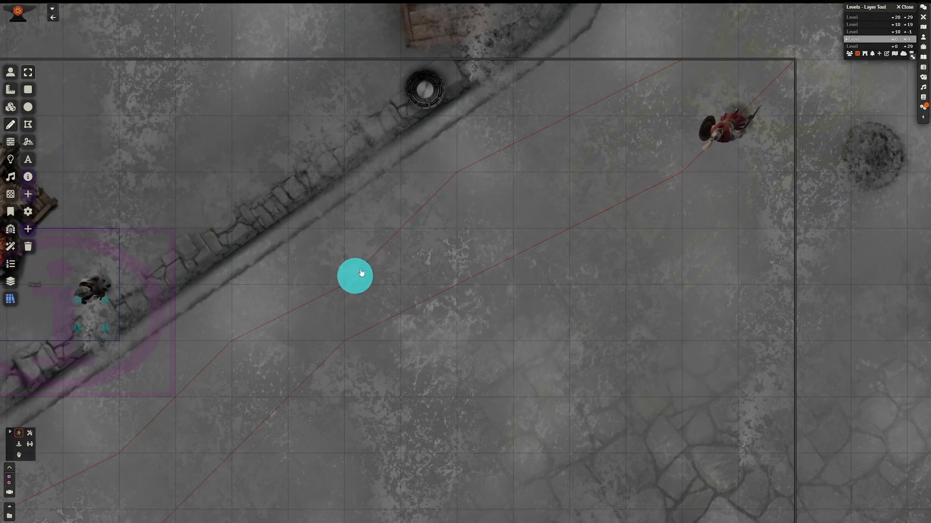
pyautogui.moveTo(680, 323); pyautogui.dragTo(565, 382)
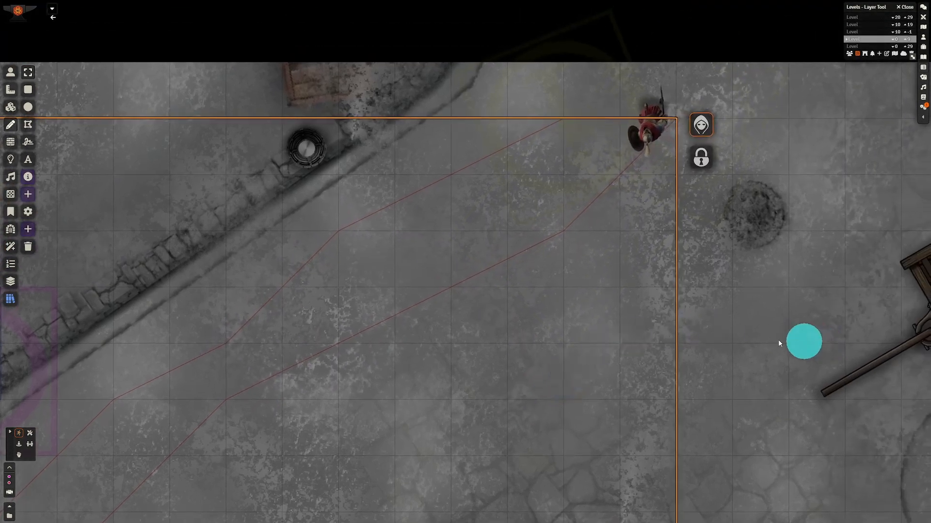
pyautogui.moveTo(415, 376); pyautogui.dragTo(518, 356)
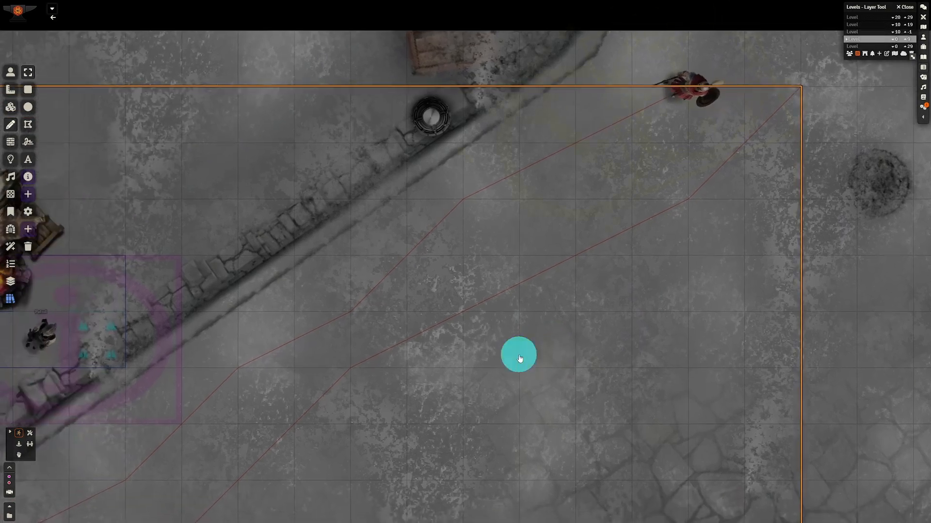
pyautogui.scroll(-3, 499, 387)
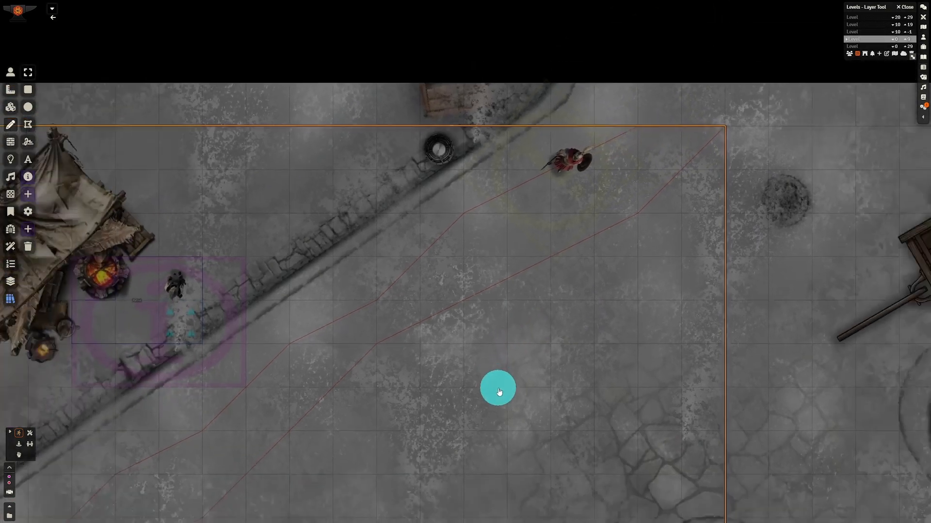
pyautogui.moveTo(457, 412); pyautogui.dragTo(594, 289)
pyautogui.moveTo(523, 310); pyautogui.dragTo(565, 260)
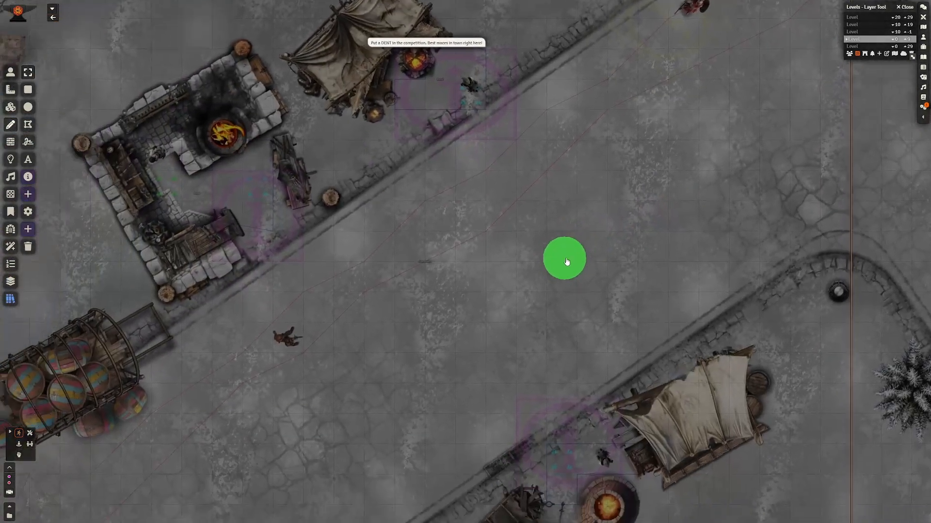
pyautogui.scroll(-2, 313, 385)
pyautogui.scroll(-2, 313, 384)
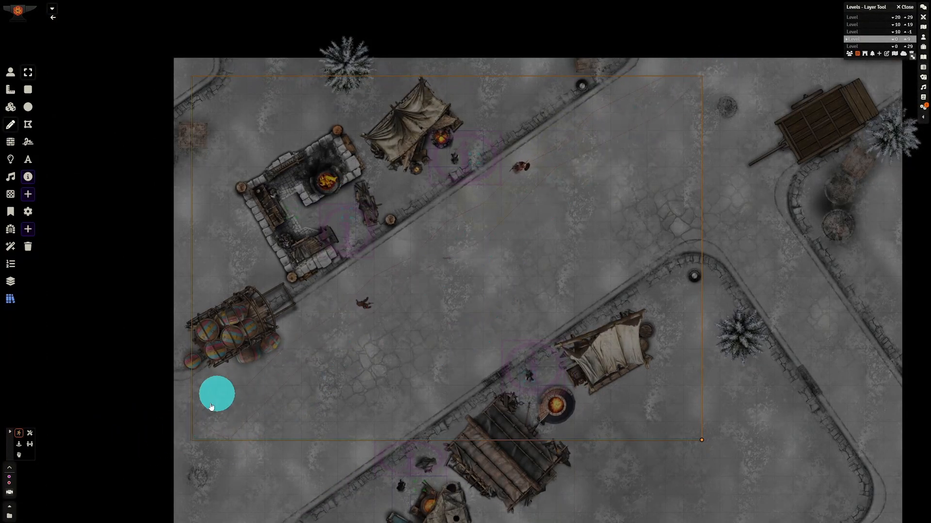
# Inspect the gap between the start and end of the patrol path beside the cart of coloured barrels.
pyautogui.scroll(5, 552, 294)
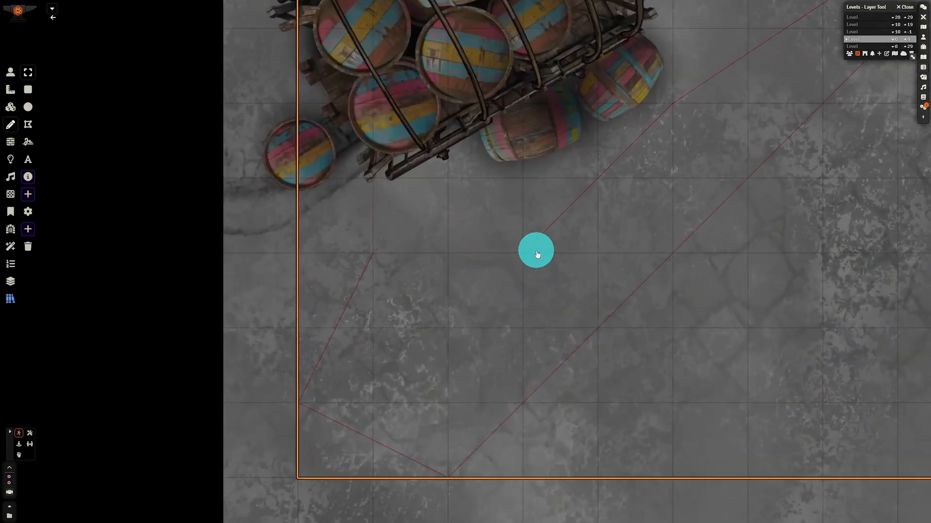
pyautogui.scroll(-5, 686, 114)
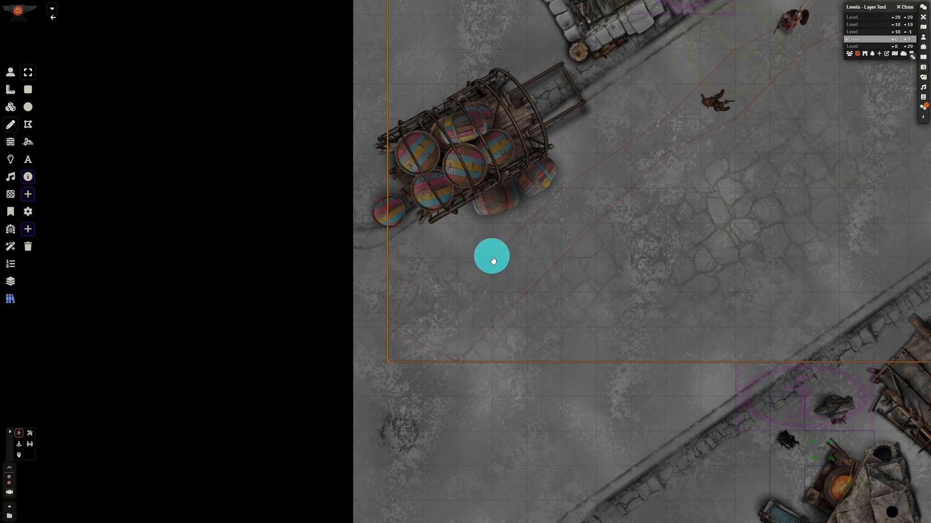
pyautogui.scroll(3, 492, 260)
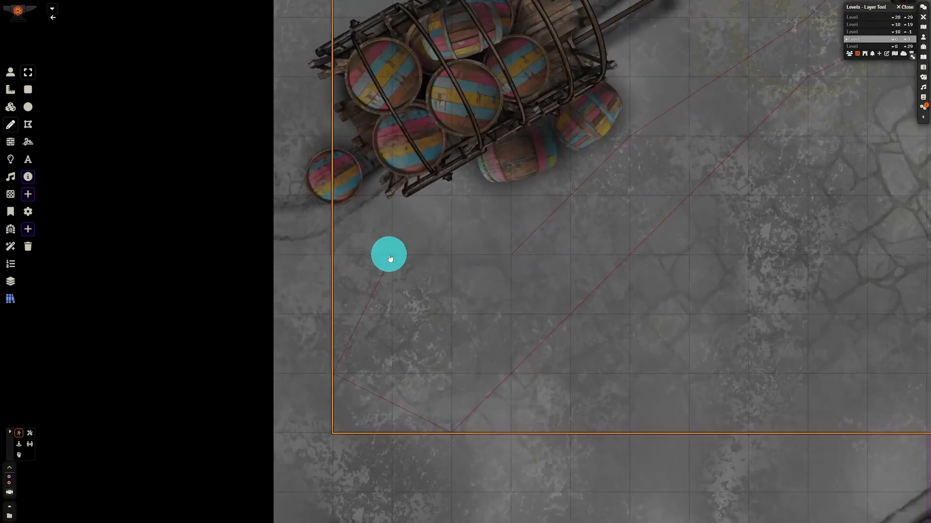
pyautogui.scroll(-3, 664, 218)
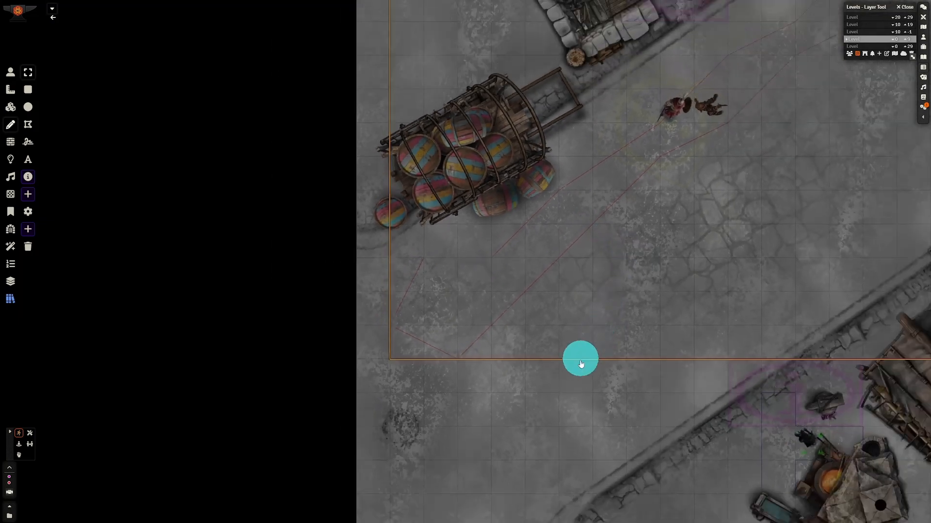
# Open the patrol path drawing's configuration, review its text label settings, and close it without changes.
pyautogui.moveTo(580, 359); pyautogui.dragTo(461, 467)
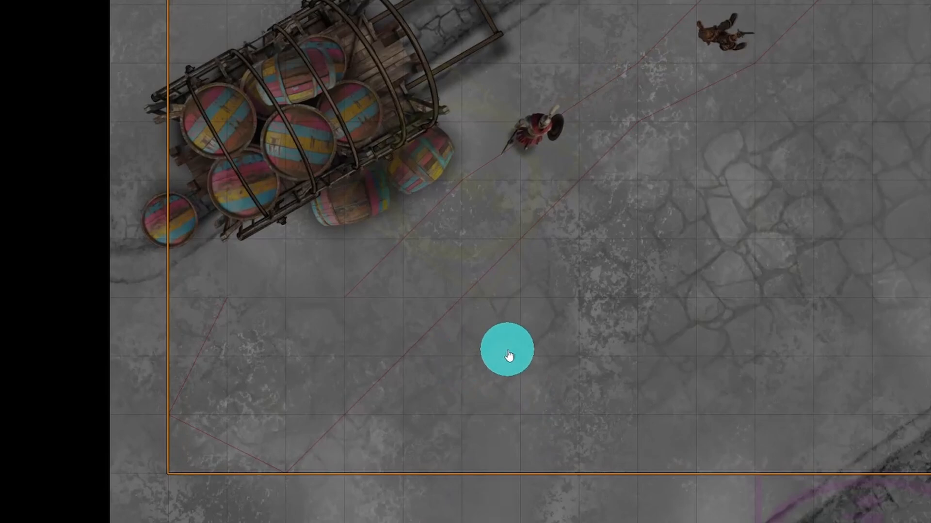
pyautogui.doubleClick(509, 356)
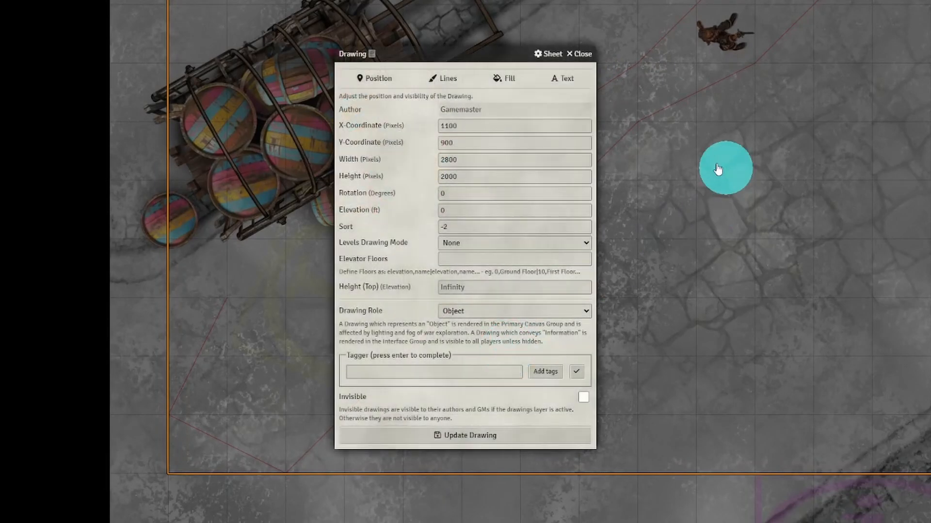
pyautogui.click(561, 79)
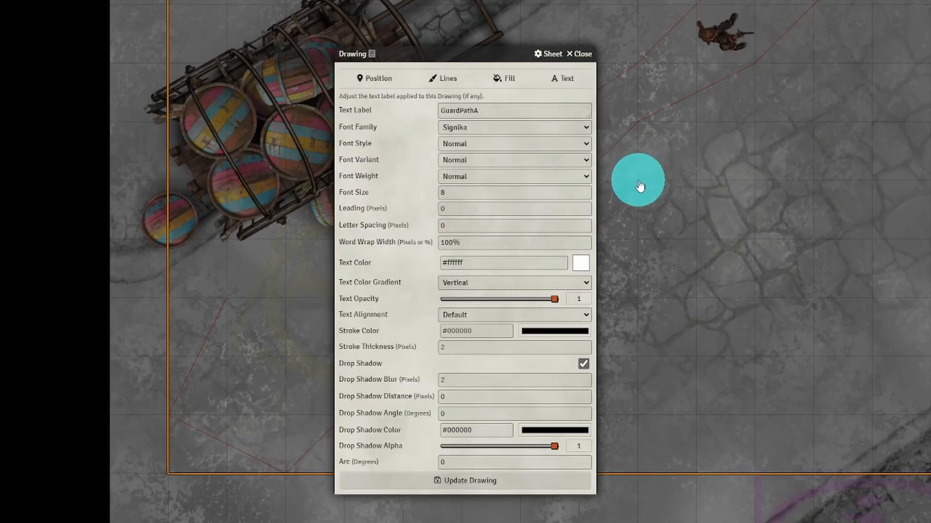
pyautogui.click(579, 54)
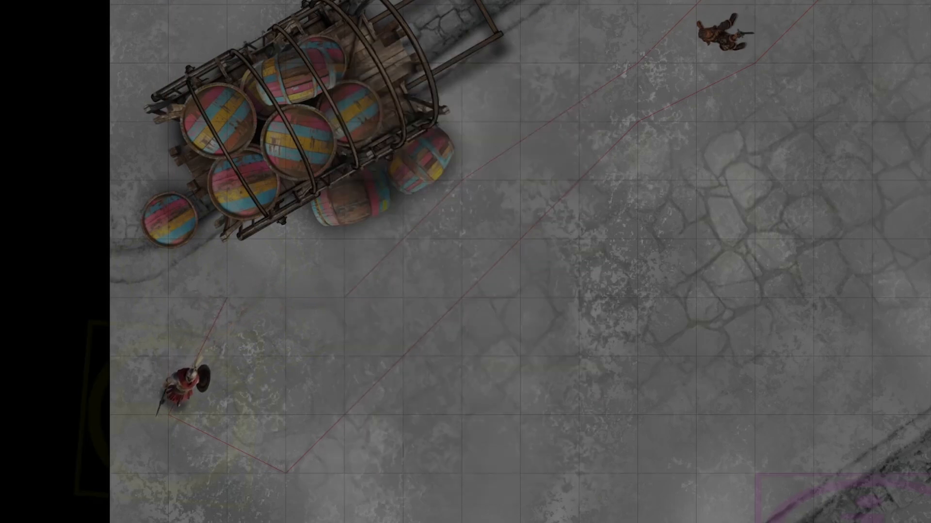
# Open the guard token's configuration, review its path patrol settings and patrol path name, and close it.
pyautogui.doubleClick(166, 399)
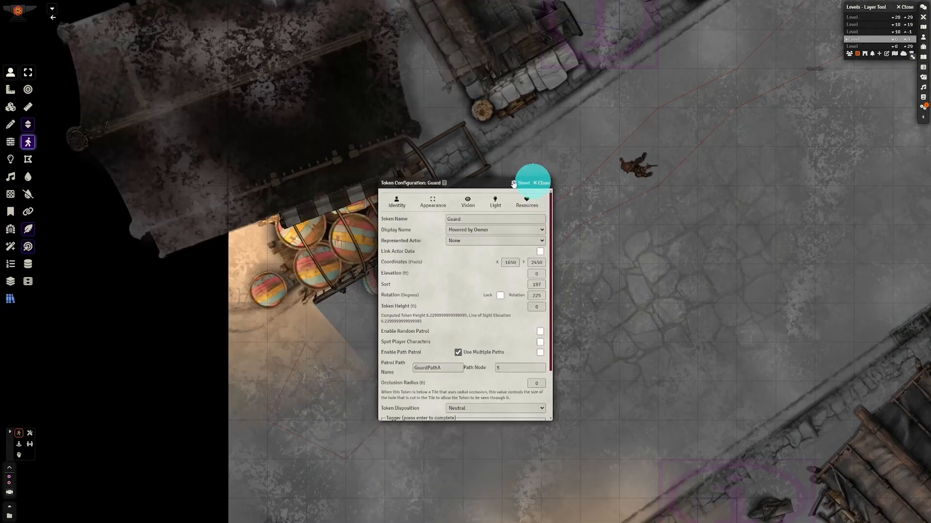
pyautogui.click(580, 60)
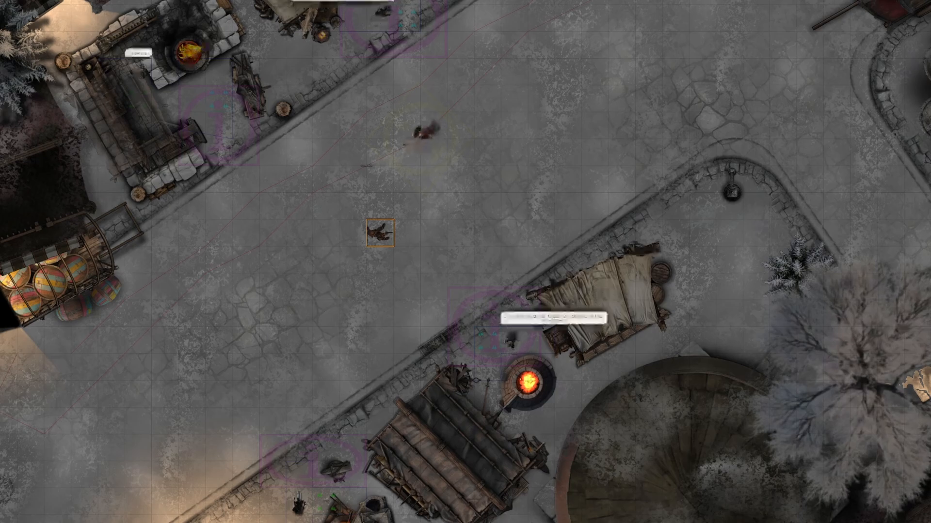